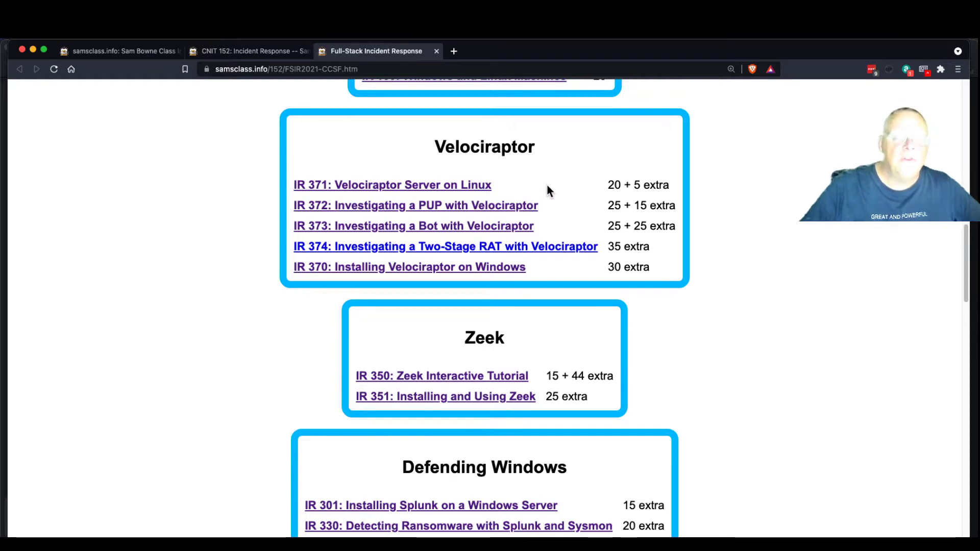
# Open the IR 372 Investigating a PUP lab page, then shrink Brave and move it aside to show Velociraptor
pyautogui.click(447, 208)
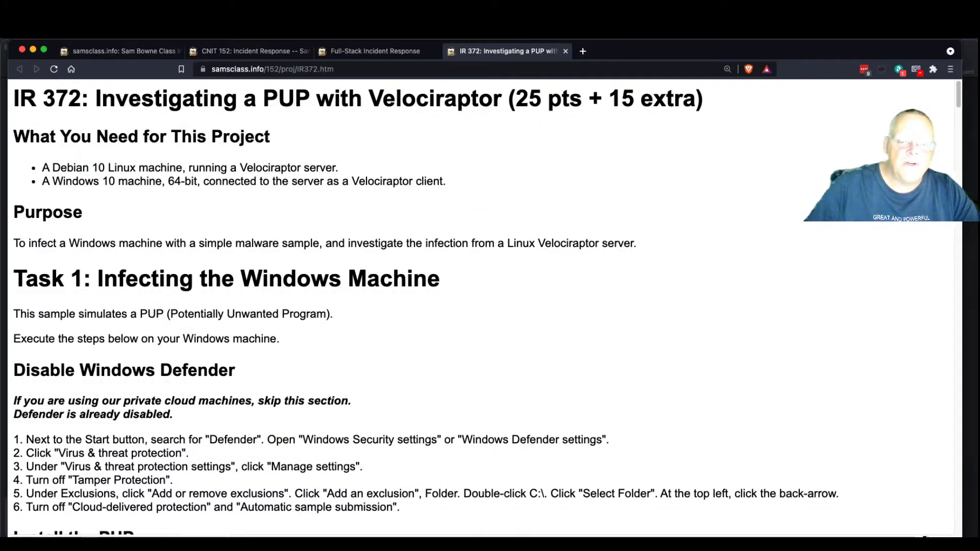
pyautogui.moveTo(968, 537); pyautogui.dragTo(658, 534)
pyautogui.moveTo(623, 54); pyautogui.dragTo(979, 108)
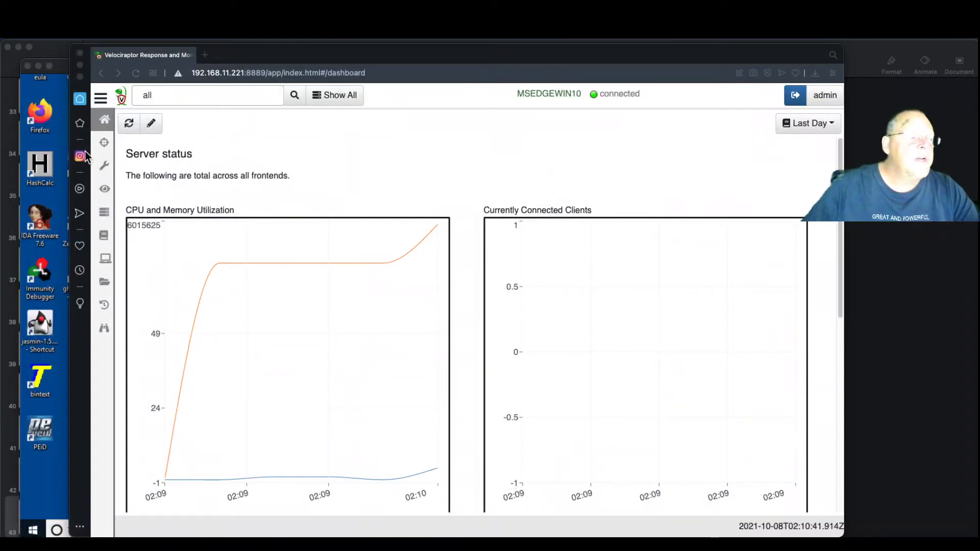
# Bring the Velociraptor dashboard in front of the PC-1 VM and server terminal
pyautogui.click(60, 144)
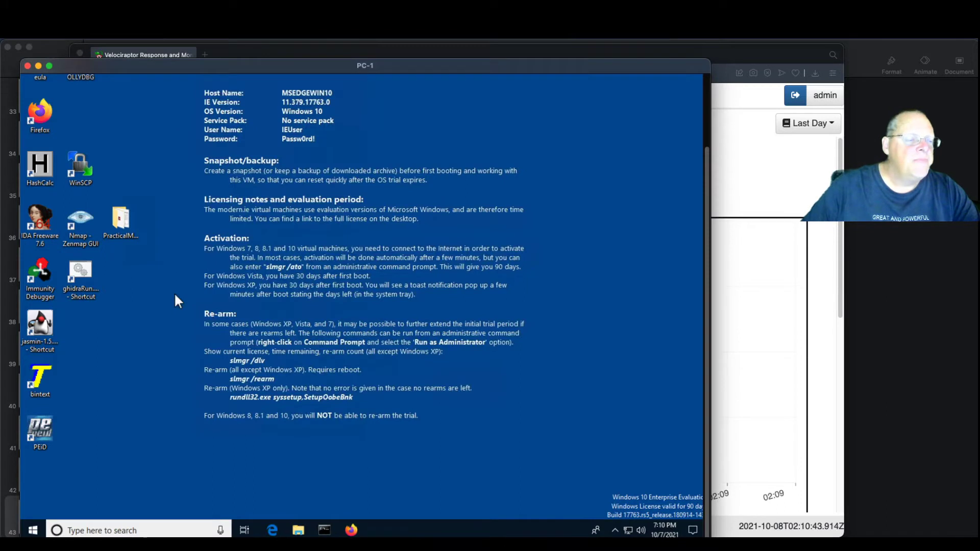
pyautogui.press('super+Tab')
pyautogui.press('super+Tab')
pyautogui.press('super+Tab')
pyautogui.press('super+Tab')
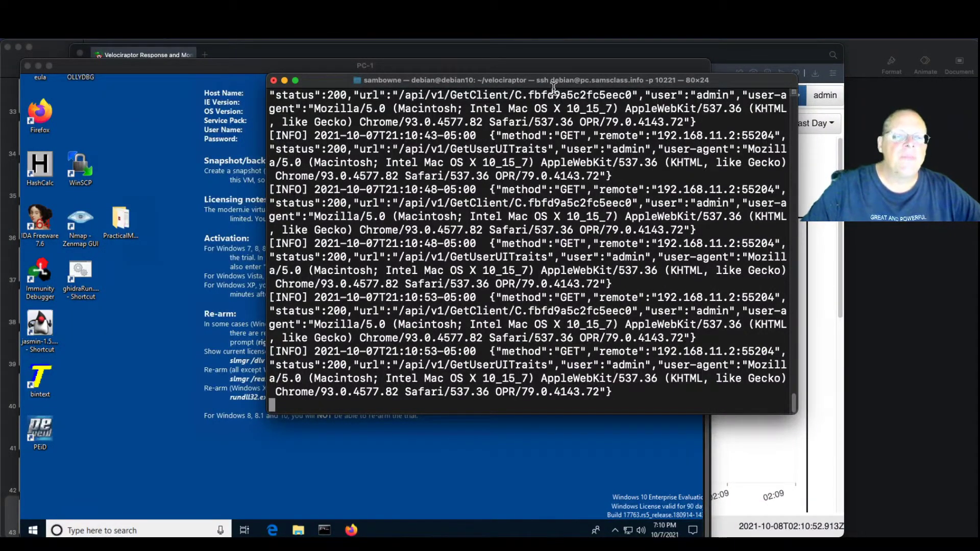
pyautogui.moveTo(715, 80); pyautogui.dragTo(0, 116)
pyautogui.click(796, 195)
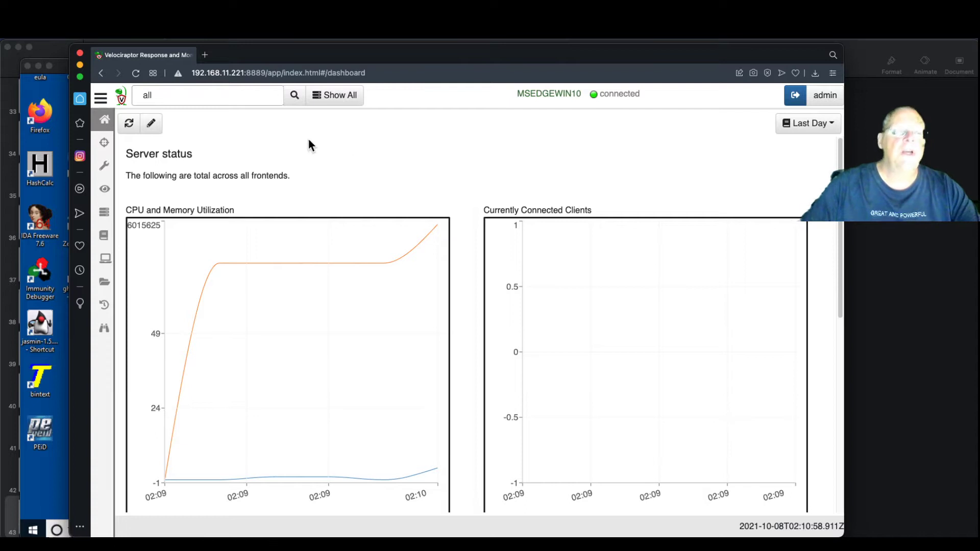
# Open MSEDGEWIN10's client overview from Show All and place the lab instructions beside it
pyautogui.click(122, 98)
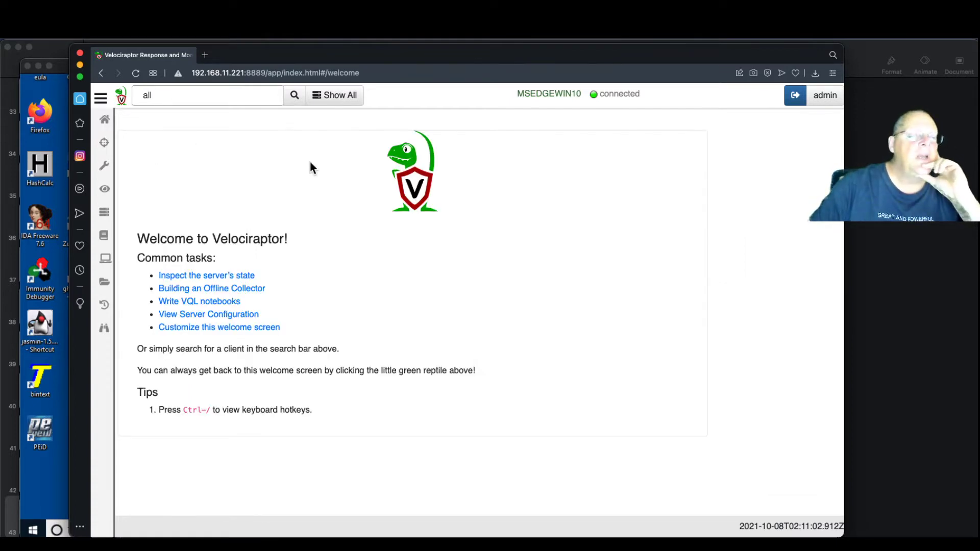
pyautogui.click(342, 97)
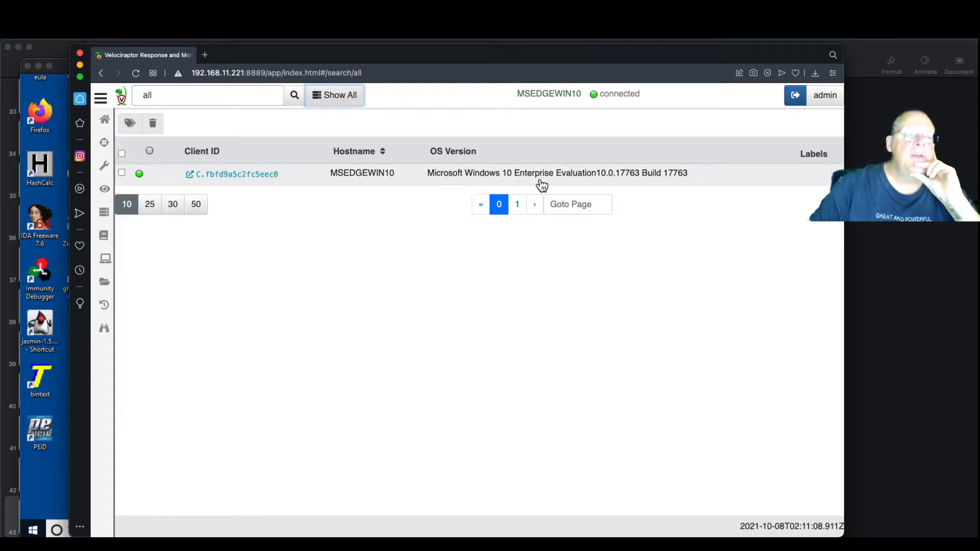
pyautogui.click(256, 175)
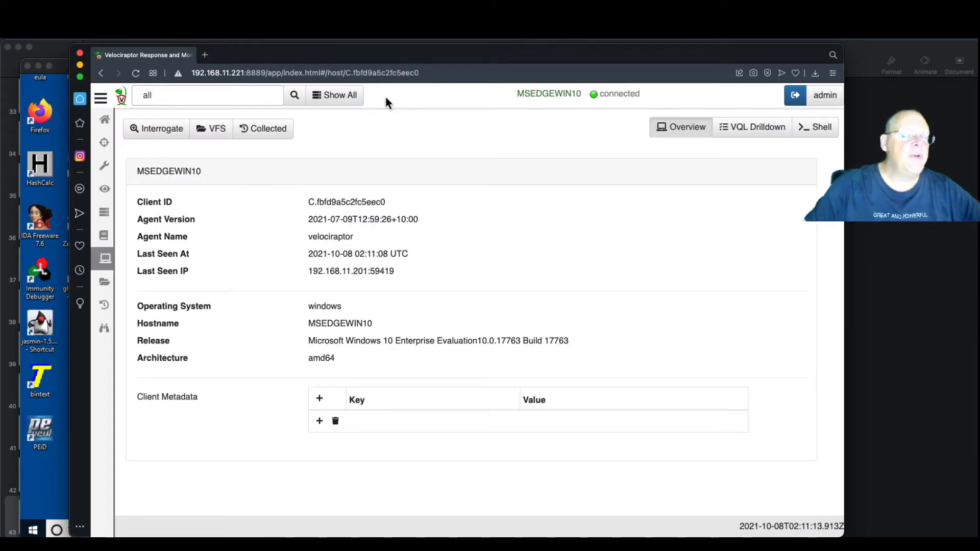
pyautogui.moveTo(422, 62); pyautogui.dragTo(545, 61)
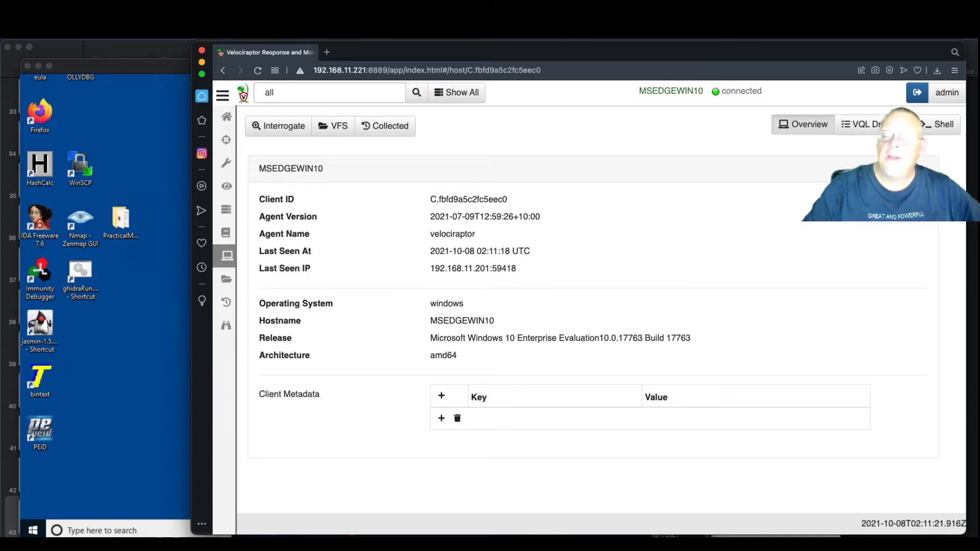
pyautogui.moveTo(978, 55); pyautogui.dragTo(610, 48)
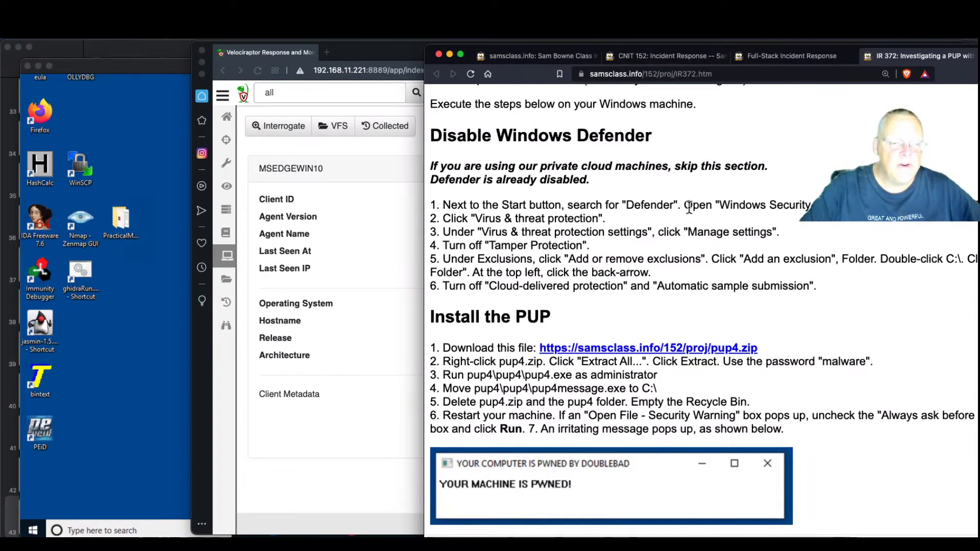
pyautogui.moveTo(501, 166); pyautogui.dragTo(643, 167)
pyautogui.click(574, 188)
pyautogui.click(131, 406)
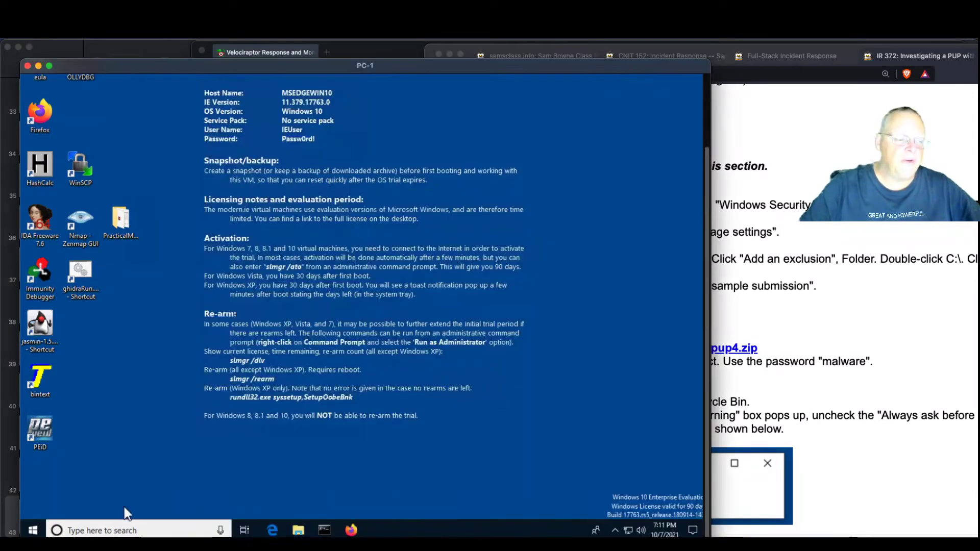
pyautogui.click(124, 526)
pyautogui.write('defen')
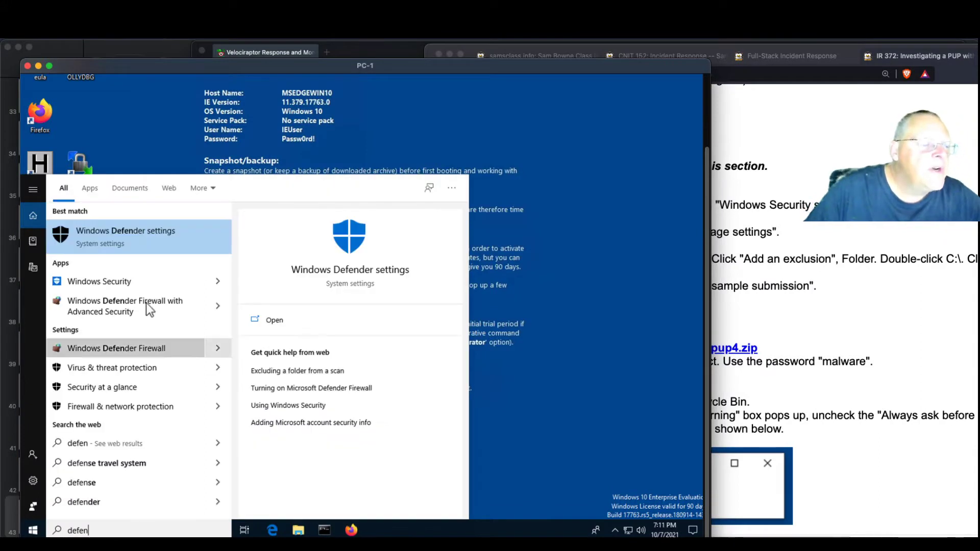
pyautogui.click(140, 242)
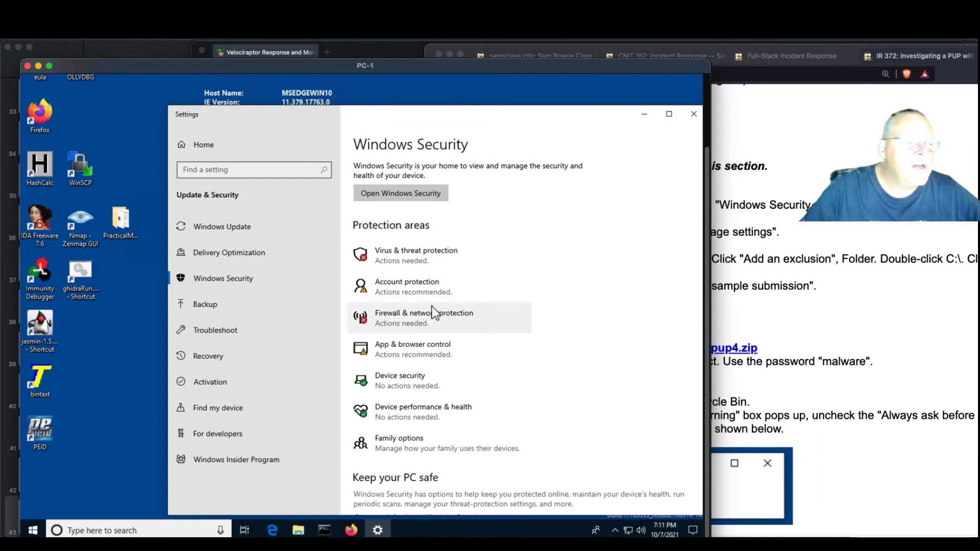
pyautogui.click(440, 259)
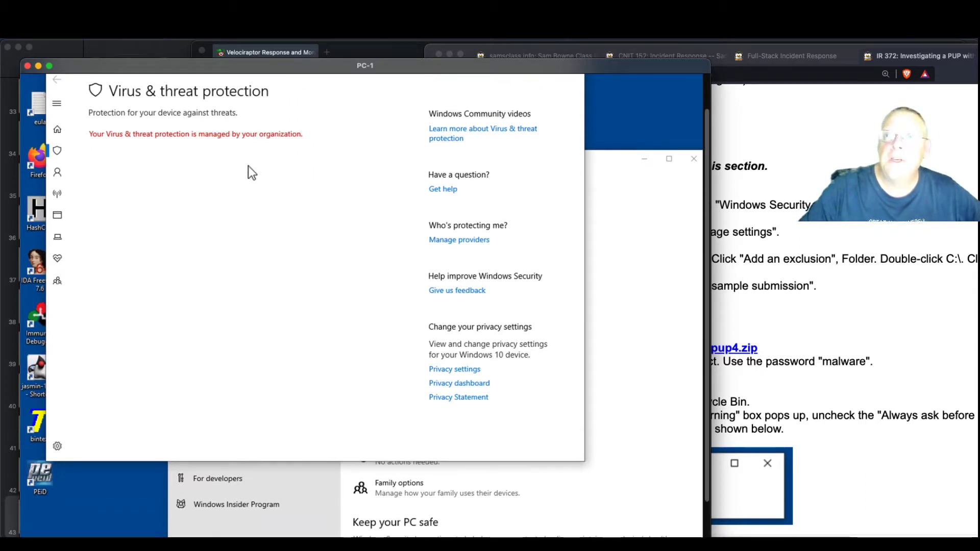
pyautogui.click(573, 80)
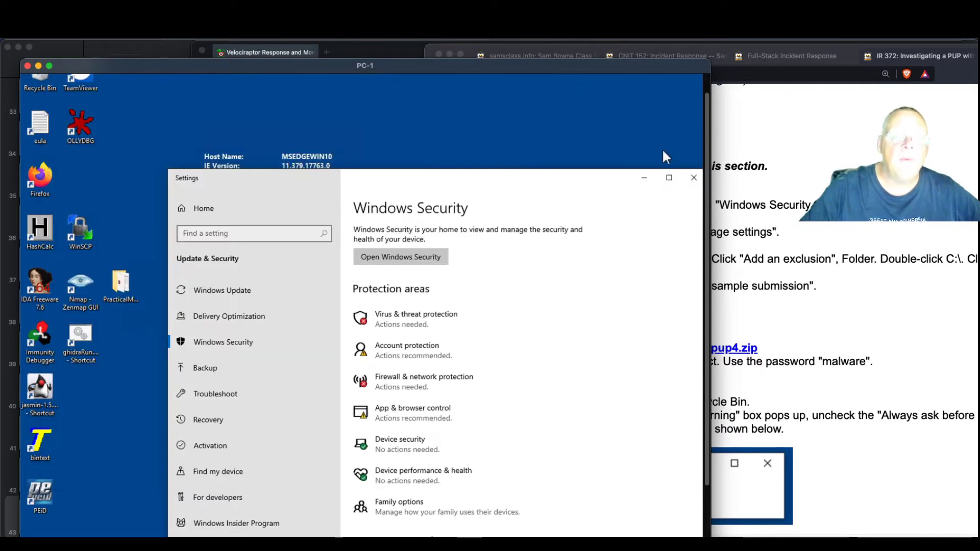
pyautogui.click(699, 177)
pyautogui.click(865, 264)
pyautogui.scroll(-3, 885, 284)
pyautogui.scroll(-1, 883, 279)
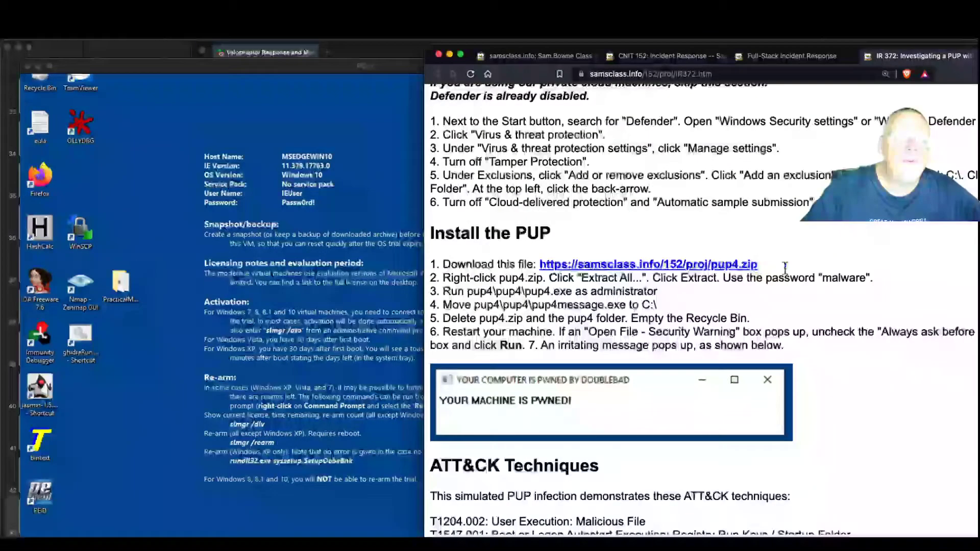
# Copy the pup4.zip link address and paste-and-go it in Edge inside the VM
pyautogui.rightClick(706, 264)
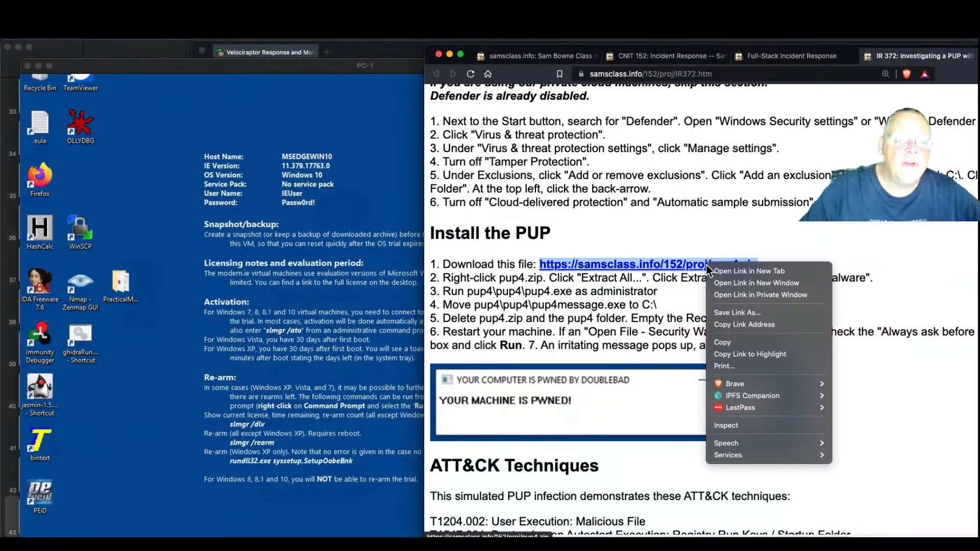
pyautogui.click(731, 326)
pyautogui.click(296, 394)
pyautogui.scroll(-3, 229, 396)
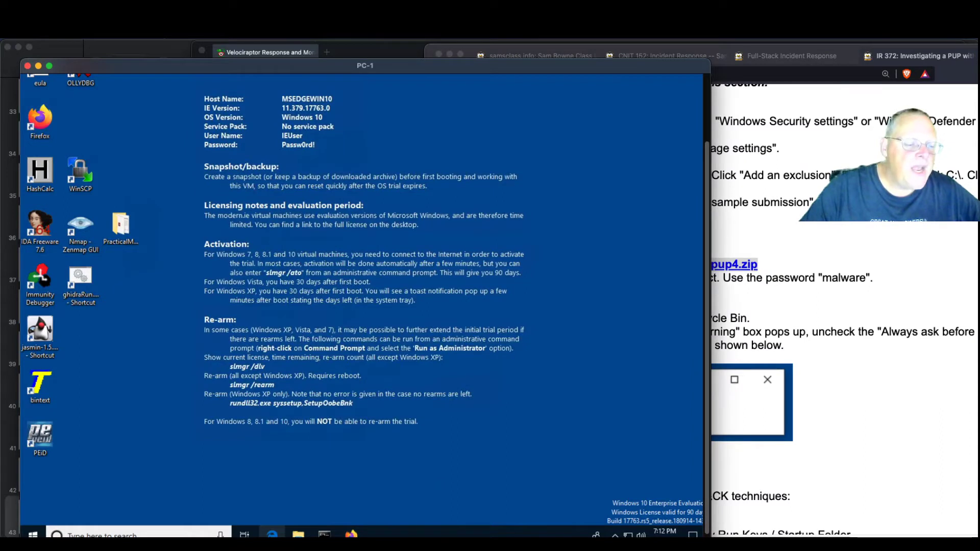
pyautogui.click(272, 533)
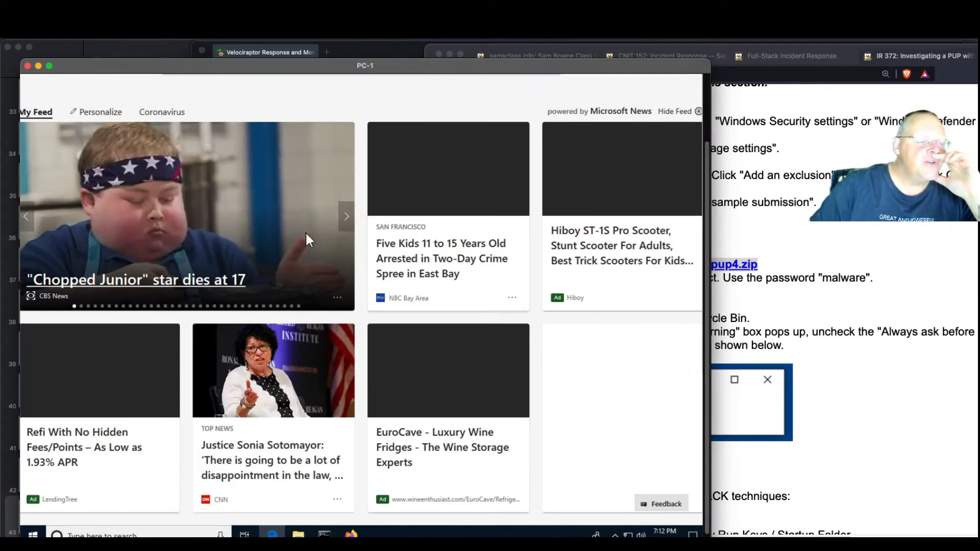
pyautogui.scroll(2, 306, 235)
pyautogui.scroll(1, 225, 166)
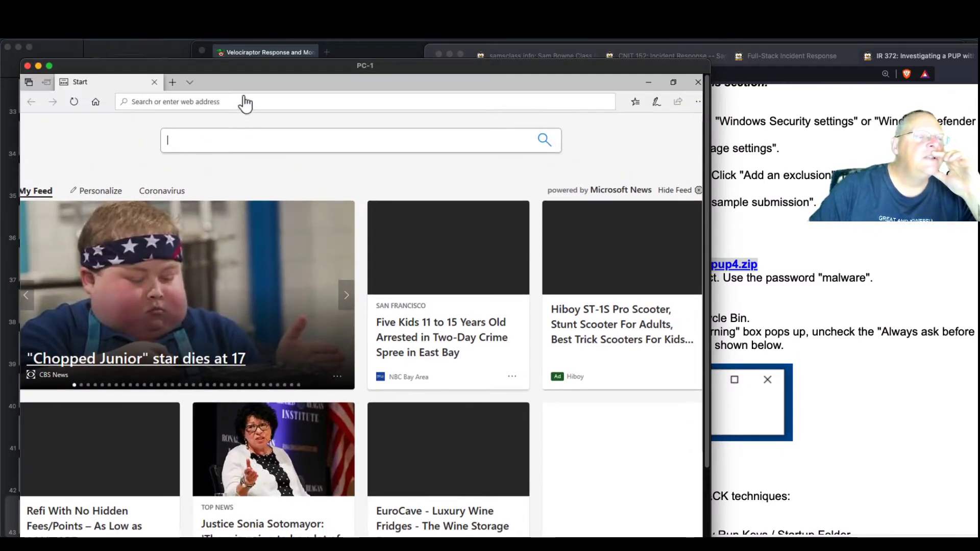
pyautogui.click(227, 100)
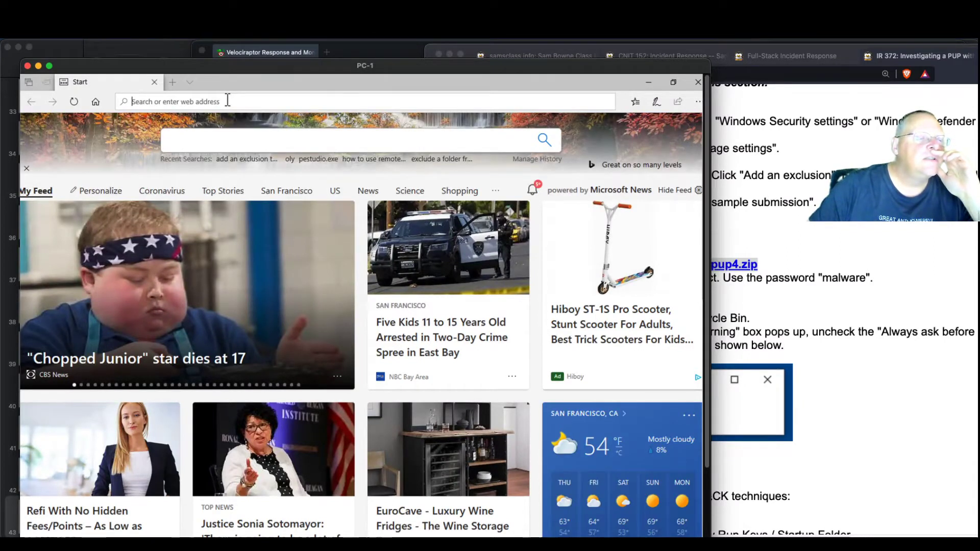
pyautogui.rightClick(194, 100)
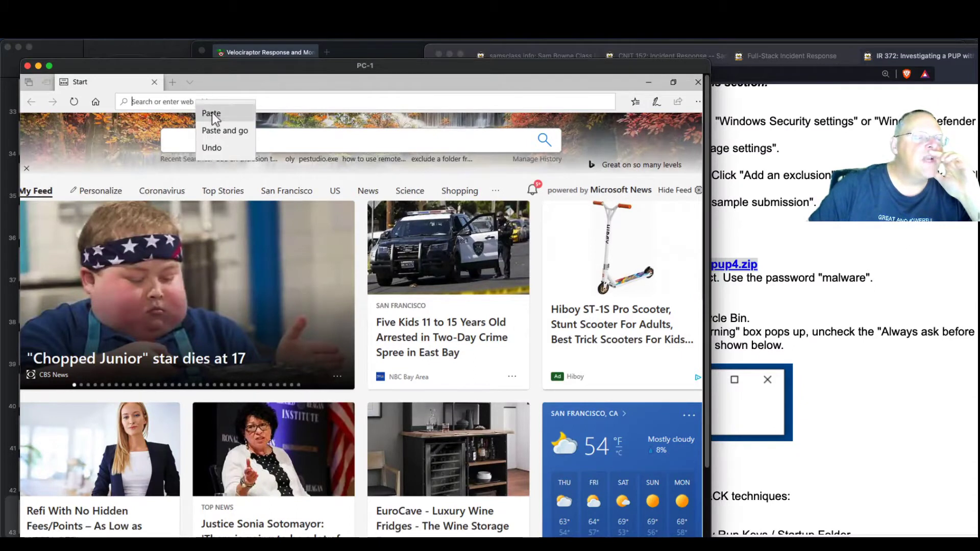
pyautogui.click(217, 130)
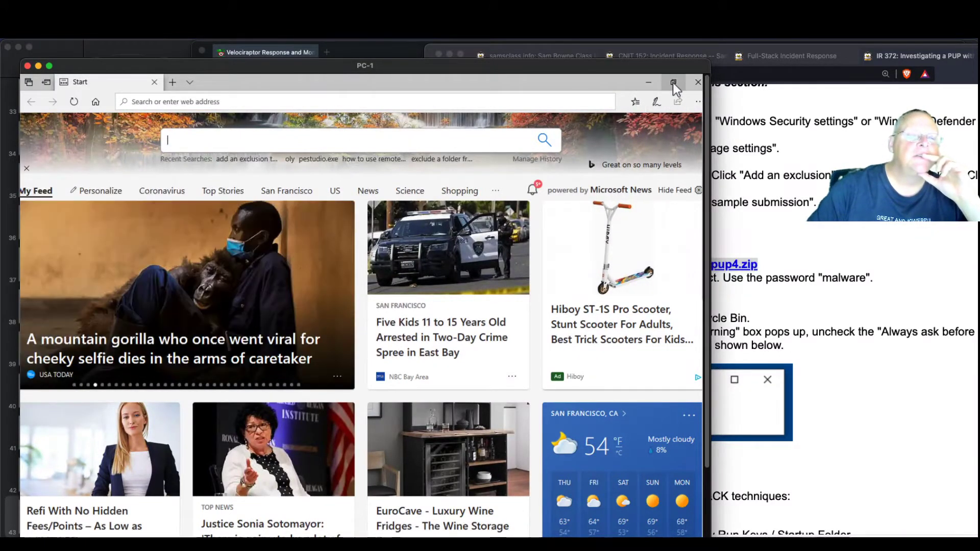
# Resize Edge to see the download prompt, save pup4.zip, and open its Downloads folder
pyautogui.click(673, 82)
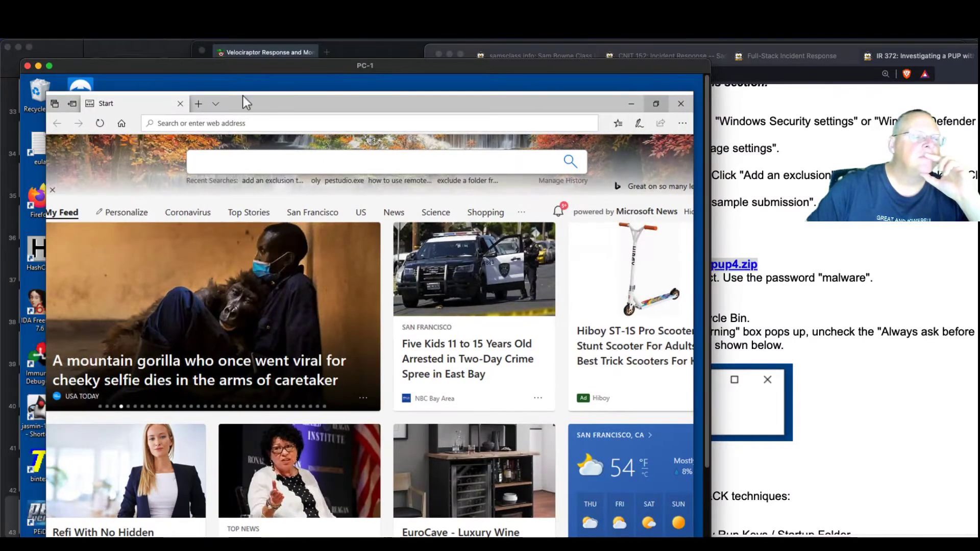
pyautogui.moveTo(258, 102); pyautogui.dragTo(256, 117)
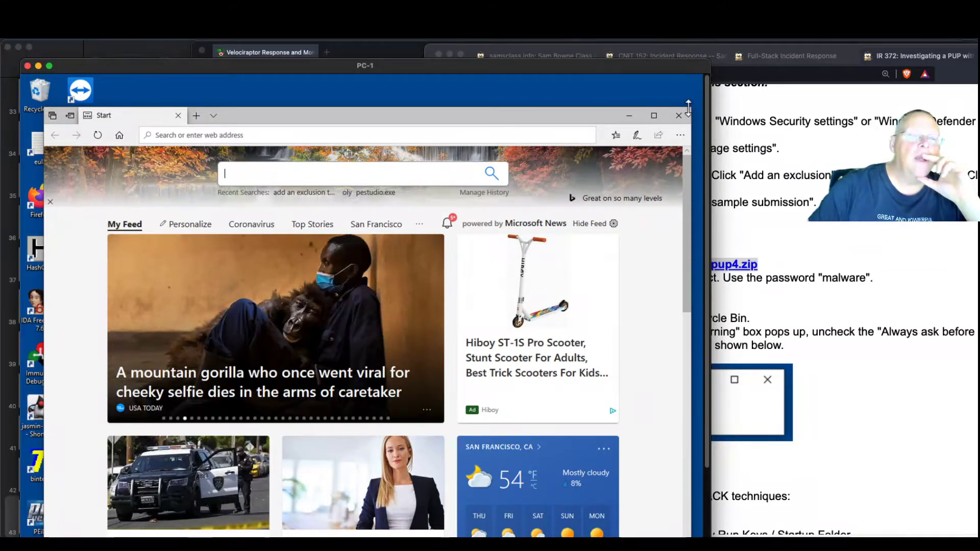
pyautogui.moveTo(689, 108); pyautogui.dragTo(559, 162)
pyautogui.moveTo(452, 170); pyautogui.dragTo(558, 118)
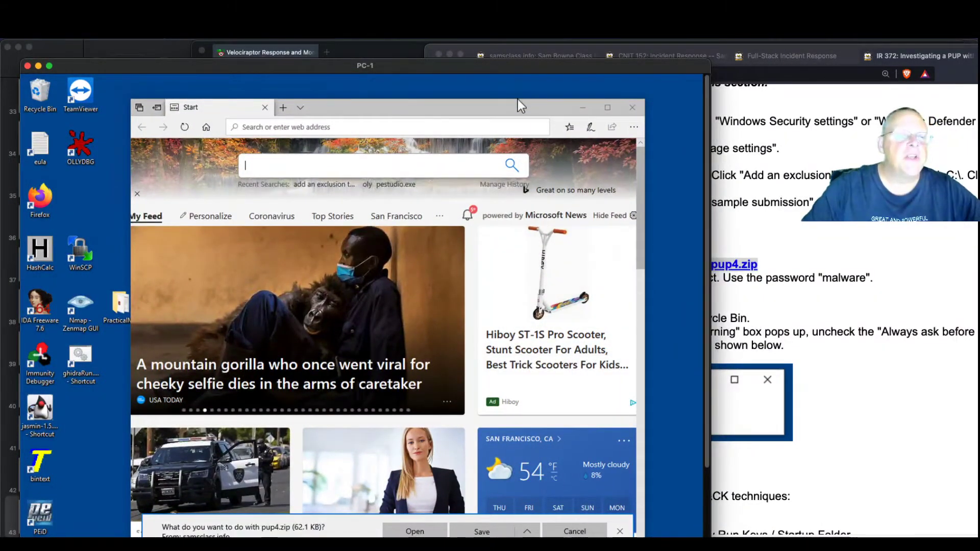
pyautogui.moveTo(519, 101)
pyautogui.mouseDown()
pyautogui.moveTo(520, 150)
pyautogui.moveTo(515, 108)
pyautogui.mouseUp()
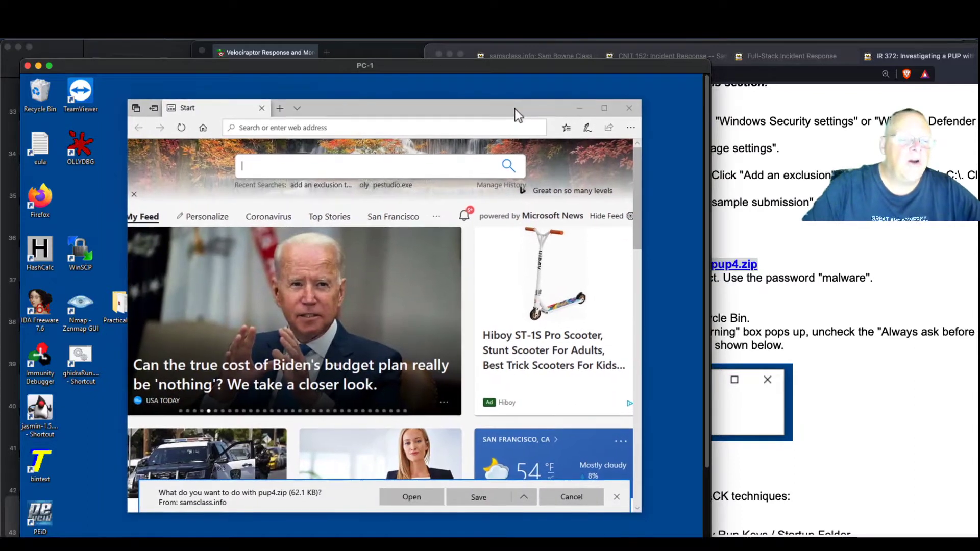
pyautogui.click(475, 497)
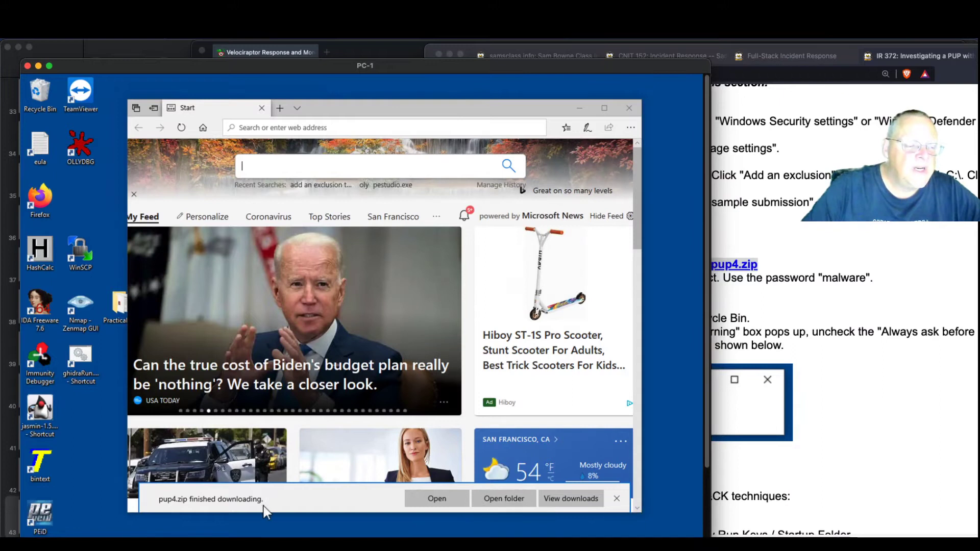
pyautogui.click(492, 499)
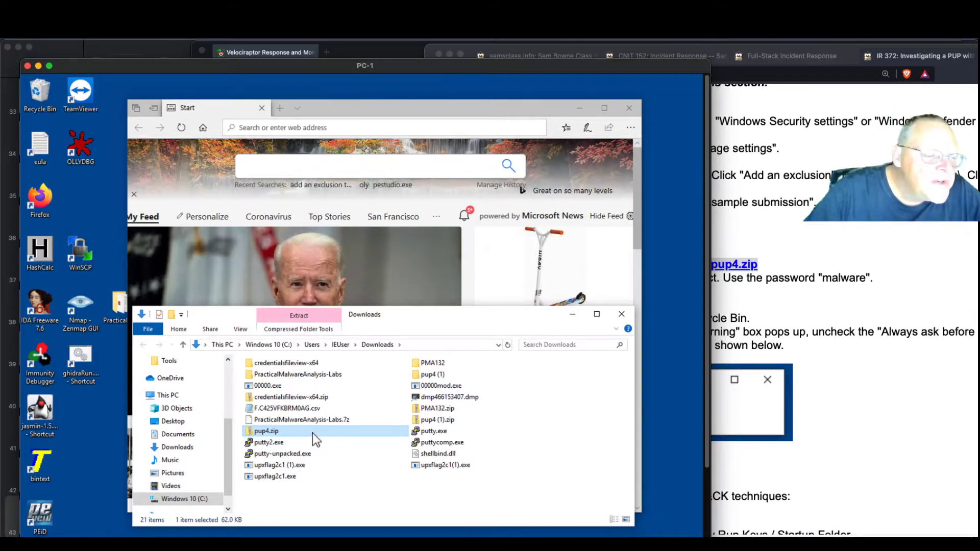
# Extract All on pup4.zip with the archive password, then open the inner pup4 folder
pyautogui.click(896, 328)
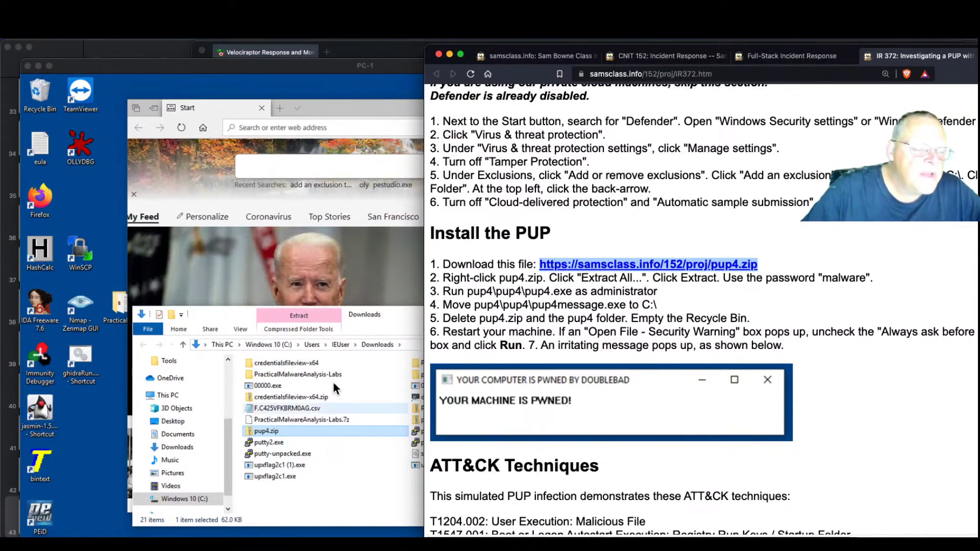
pyautogui.moveTo(387, 314); pyautogui.dragTo(343, 218)
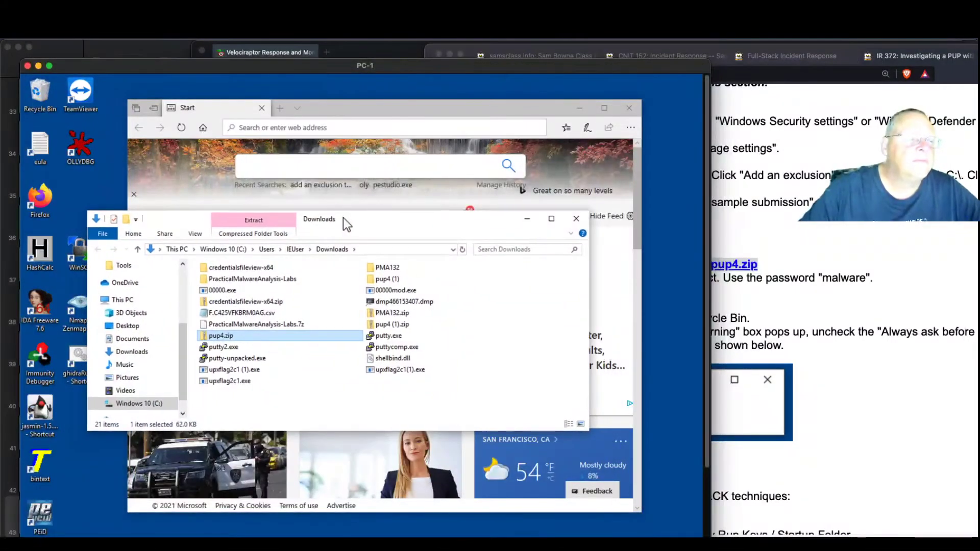
pyautogui.rightClick(213, 338)
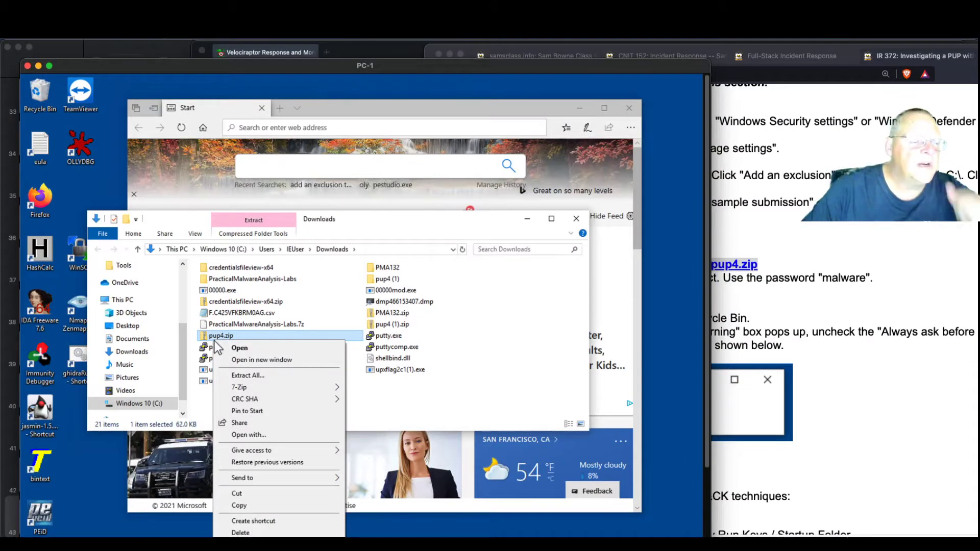
pyautogui.click(240, 374)
pyautogui.click(455, 448)
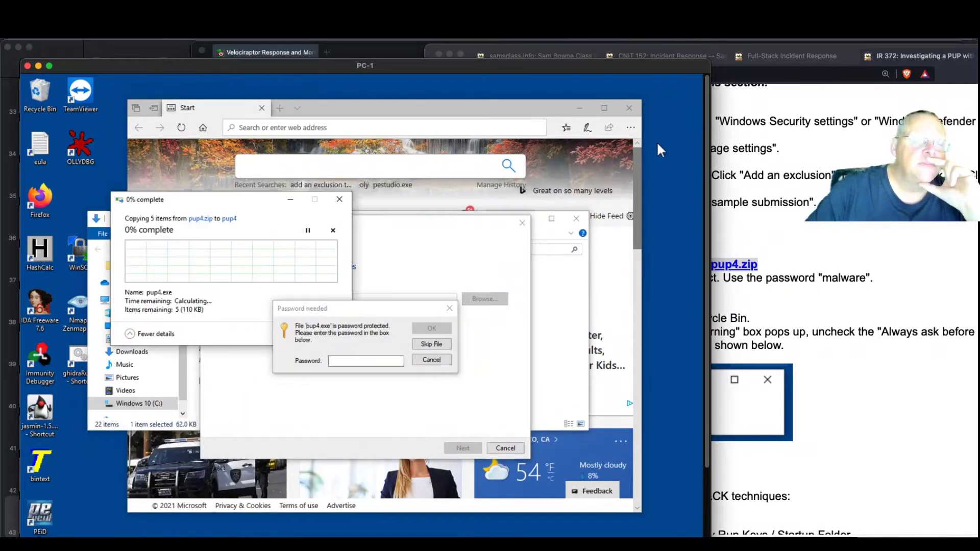
pyautogui.click(629, 108)
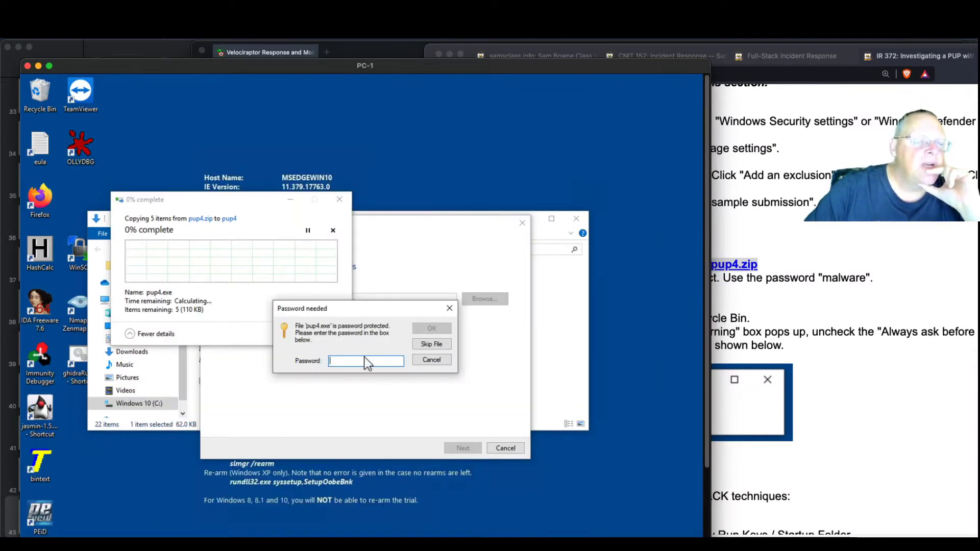
pyautogui.write('ma')
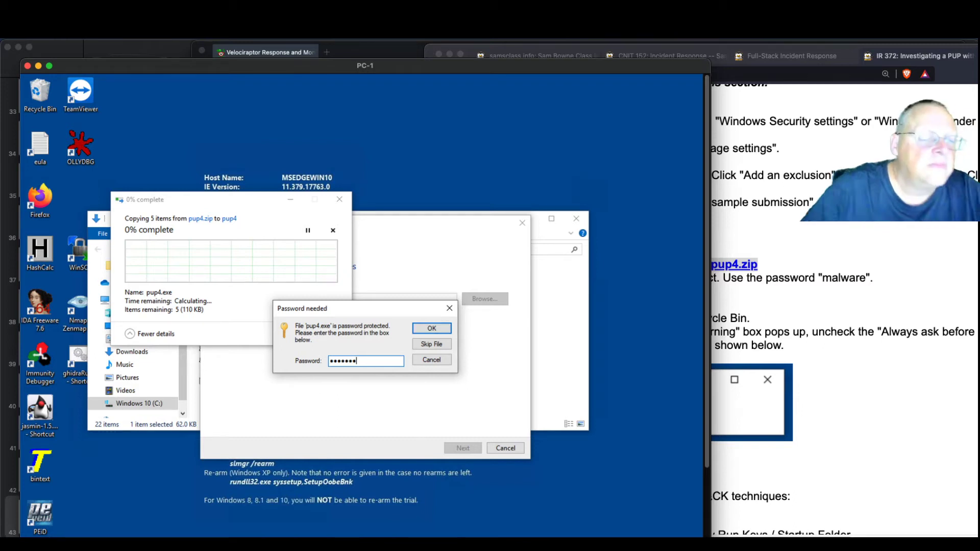
pyautogui.click(429, 327)
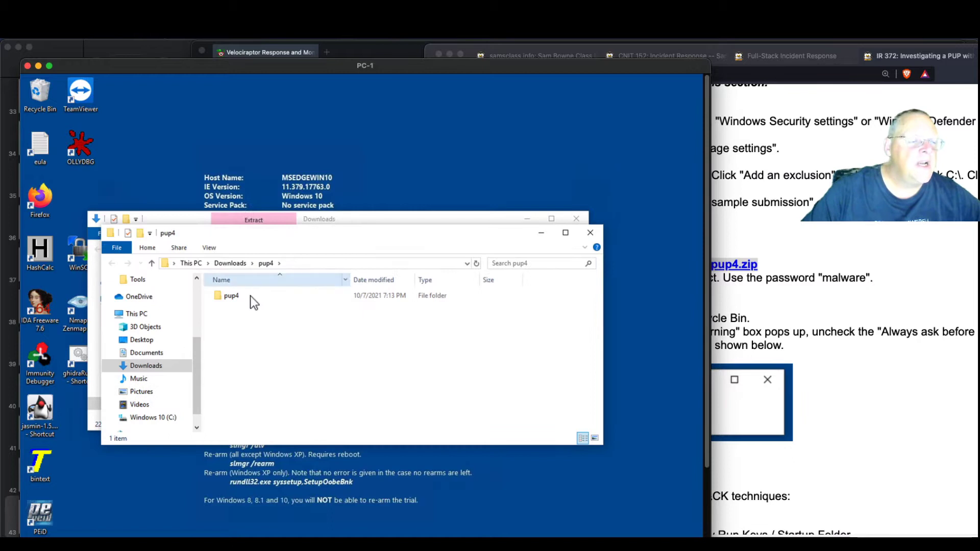
pyautogui.doubleClick(221, 296)
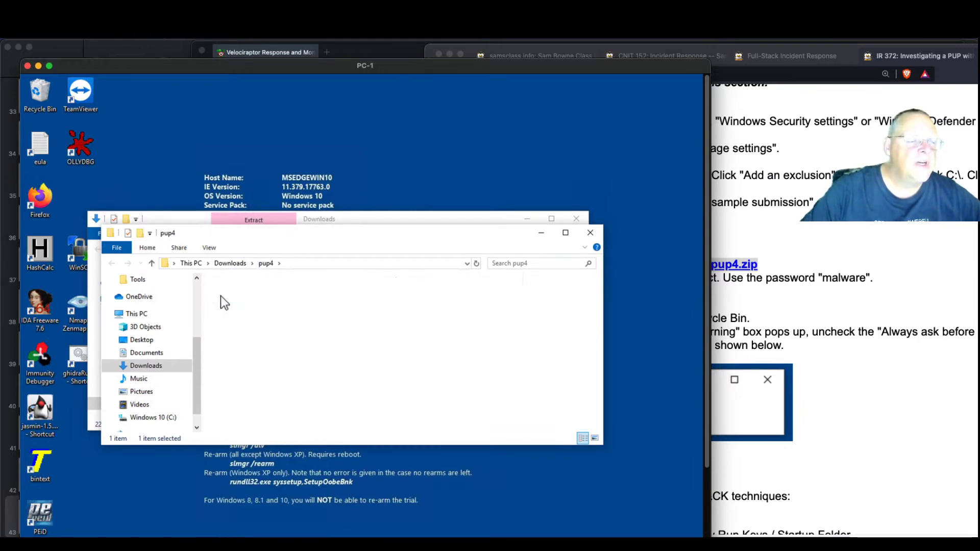
pyautogui.click(856, 263)
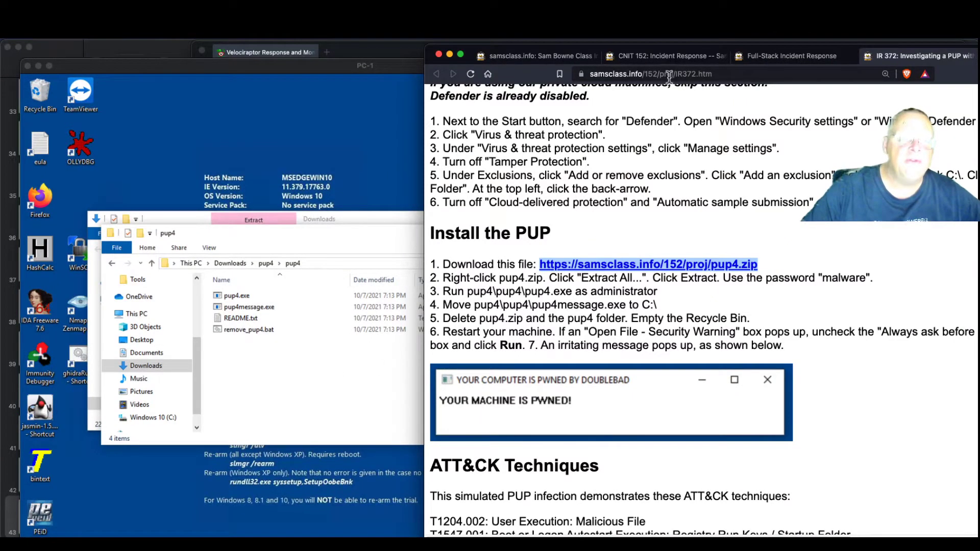
# Run pup4.exe as administrator and allow it to make changes
pyautogui.click(369, 365)
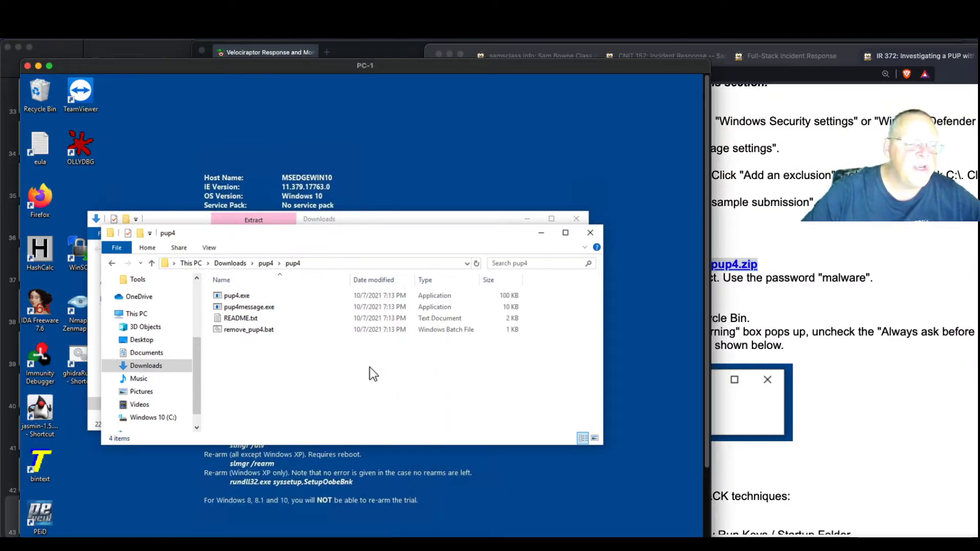
pyautogui.click(230, 294)
pyautogui.rightClick(230, 295)
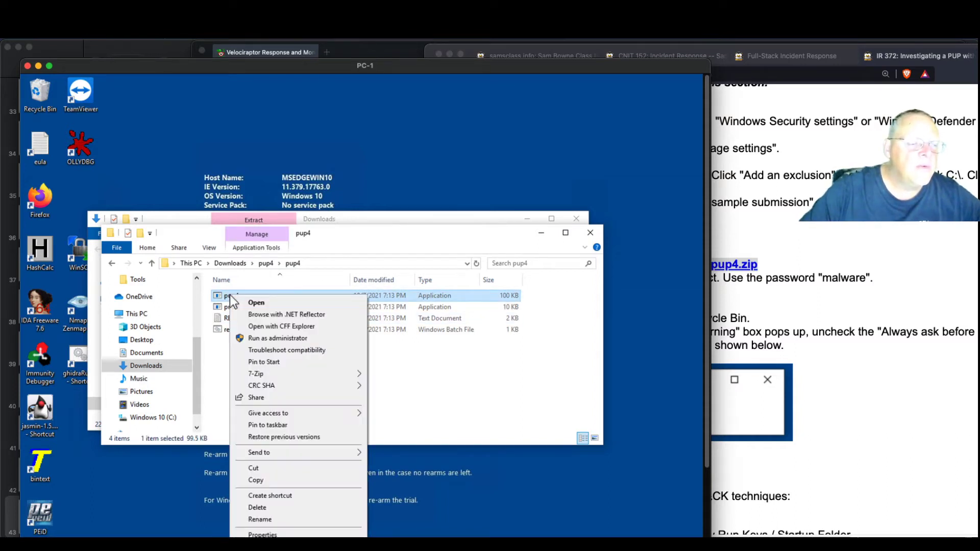
pyautogui.click(256, 339)
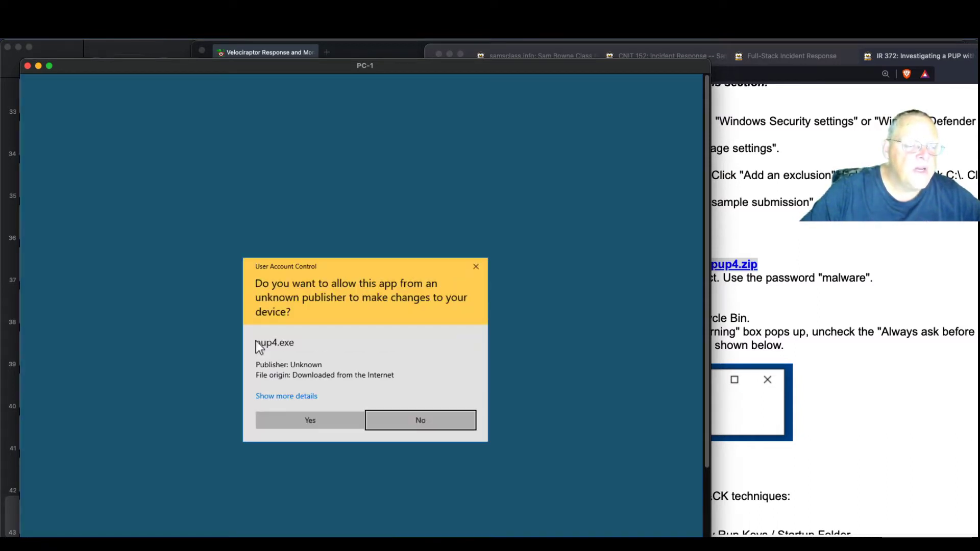
pyautogui.click(307, 419)
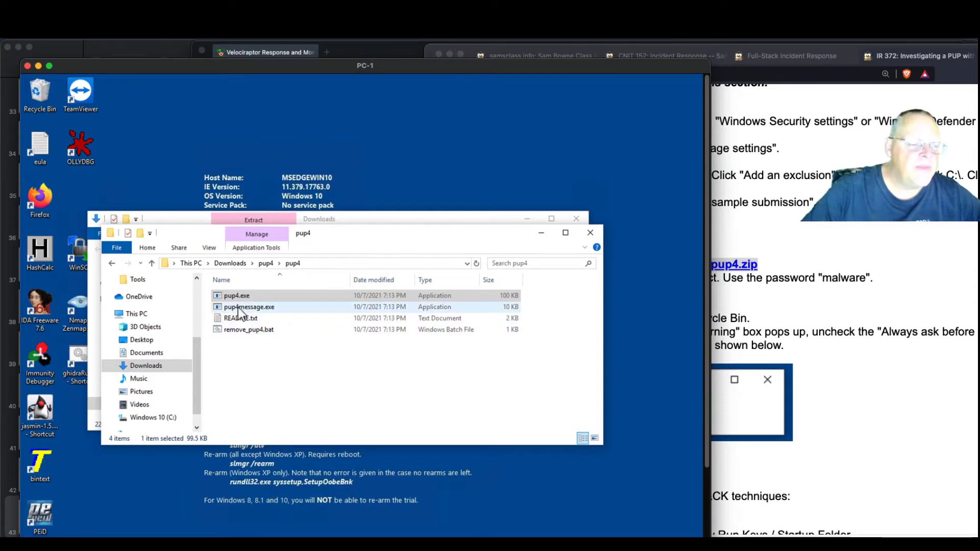
# Drag pup4message.exe onto Windows 10 (C:) with admin approval; the move stalls
pyautogui.scroll(-2, 192, 373)
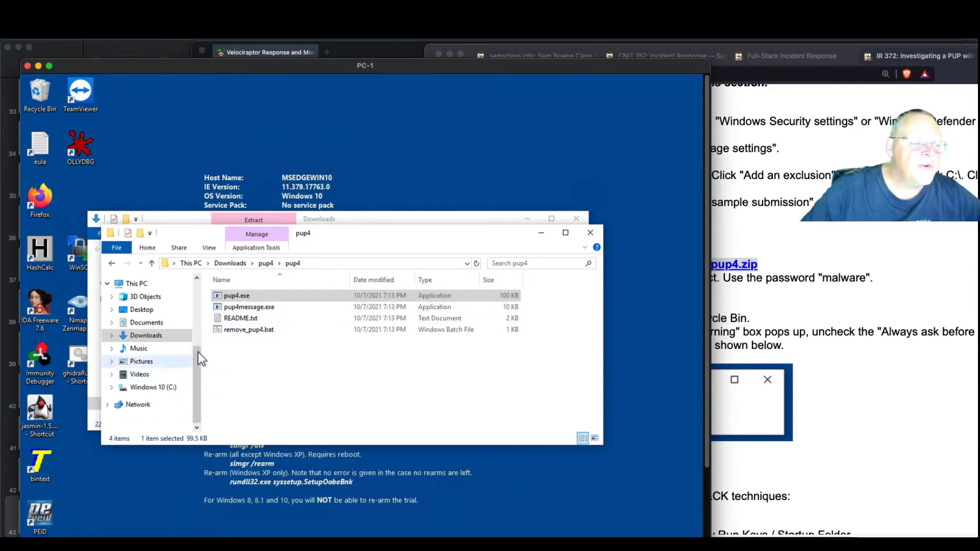
pyautogui.moveTo(219, 308); pyautogui.dragTo(163, 387)
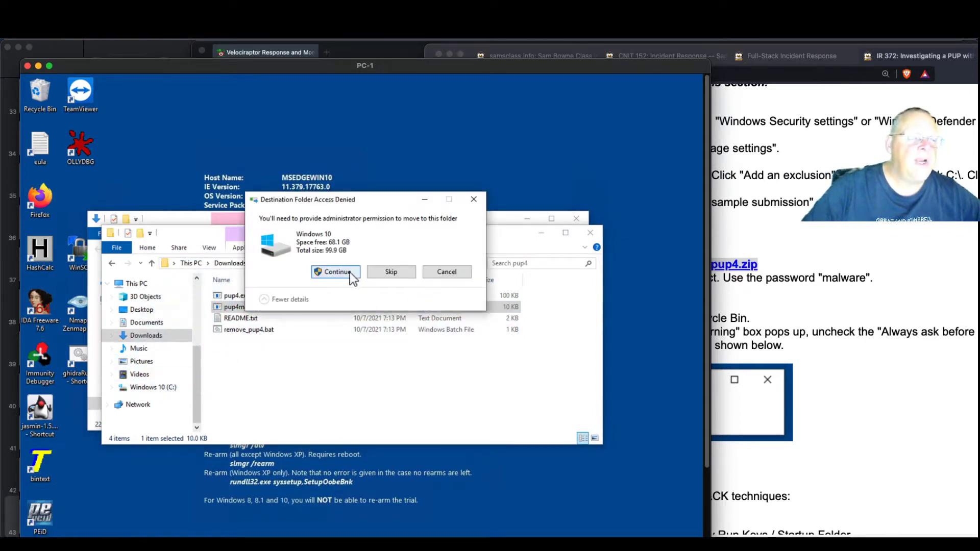
pyautogui.click(348, 272)
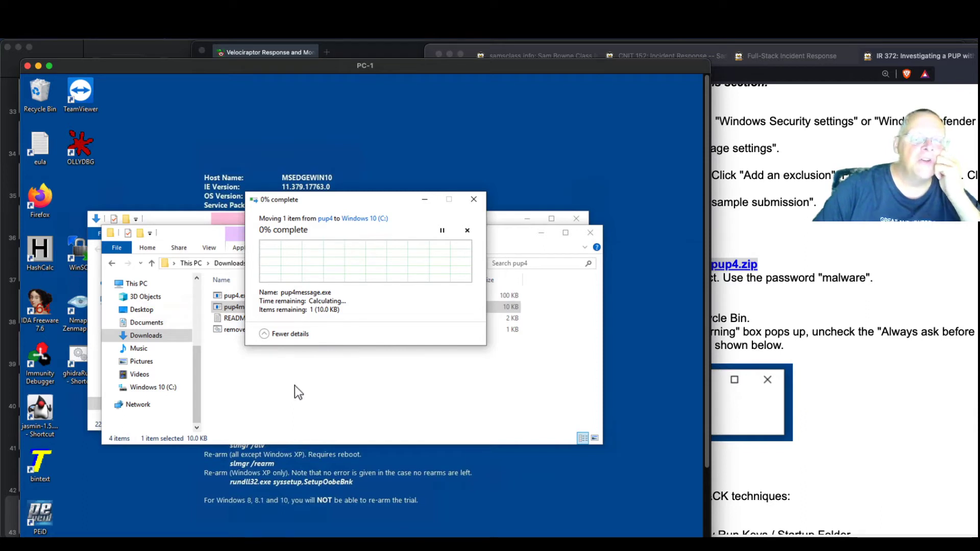
pyautogui.click(938, 355)
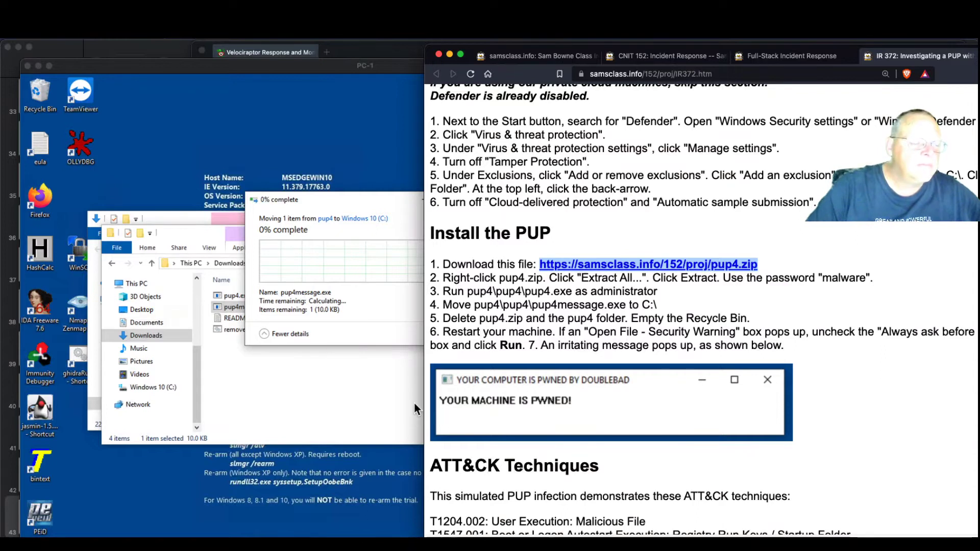
pyautogui.click(316, 193)
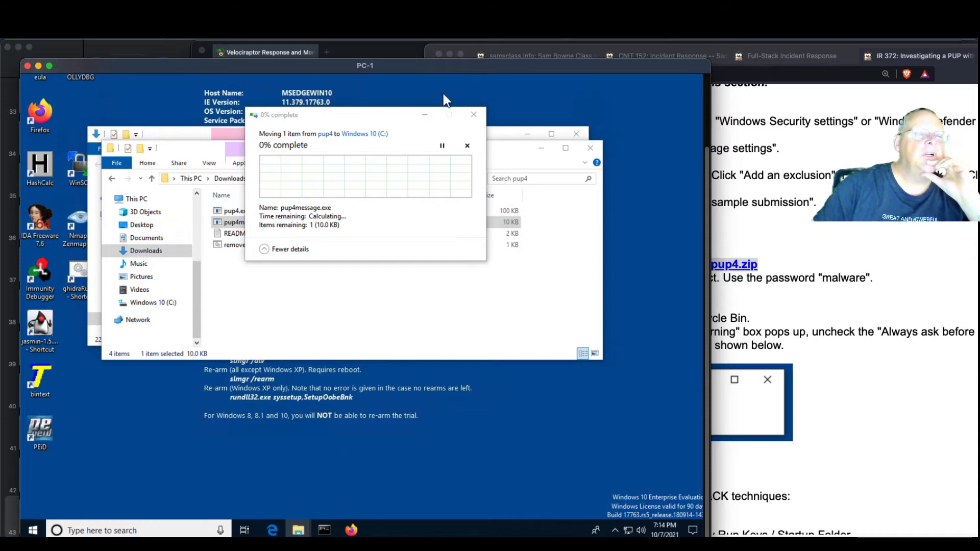
pyautogui.click(367, 116)
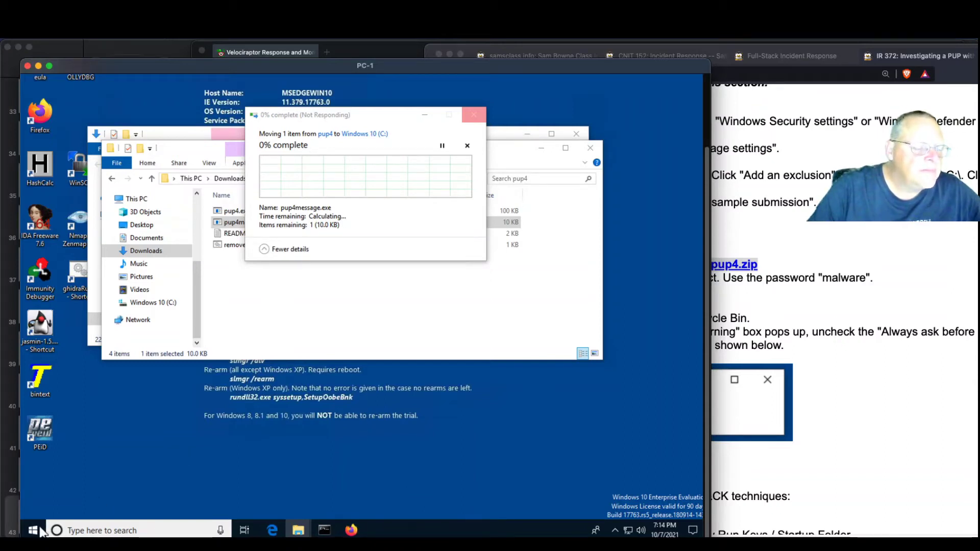
pyautogui.click(452, 123)
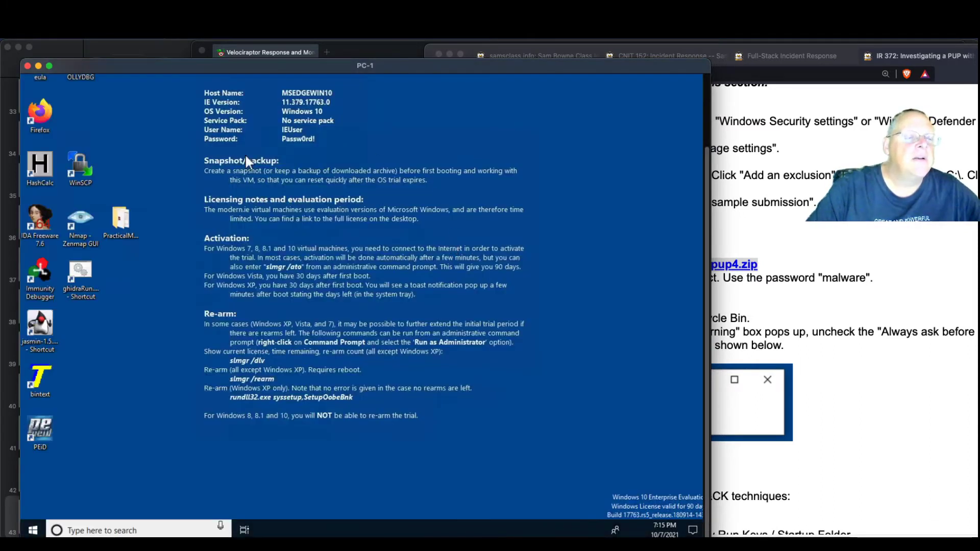
# Open a new File Explorer window and navigate to Downloads\pup4\pup4
pyautogui.moveTo(206, 330); pyautogui.dragTo(313, 430)
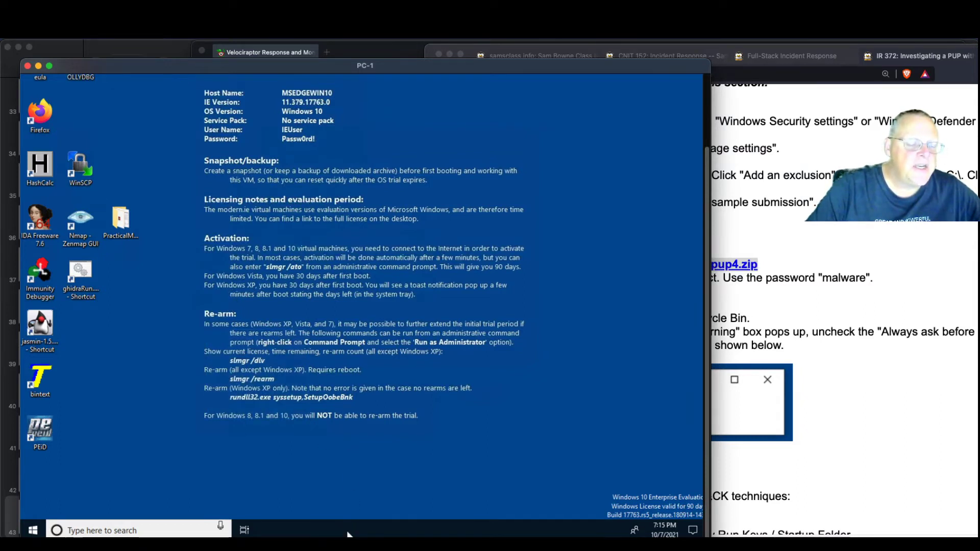
pyautogui.rightClick(349, 531)
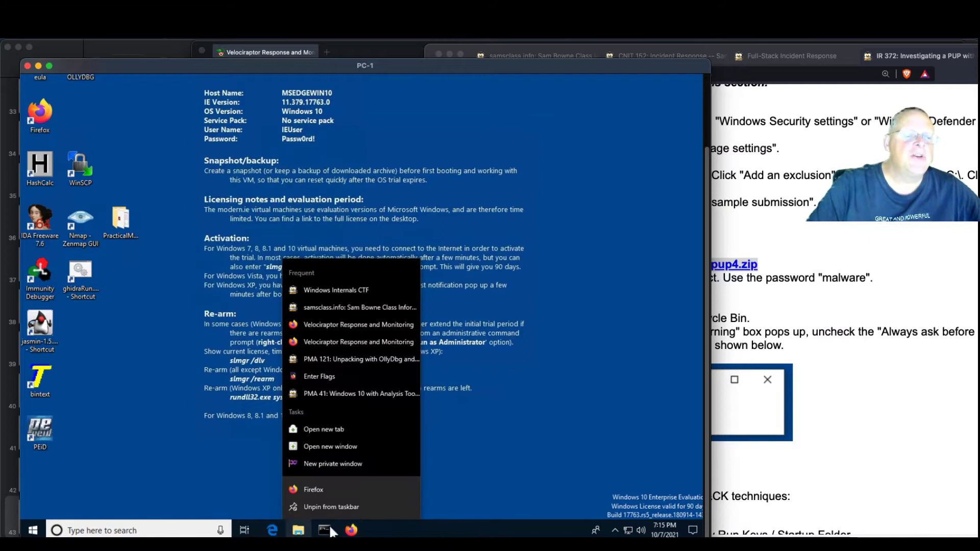
pyautogui.click(446, 466)
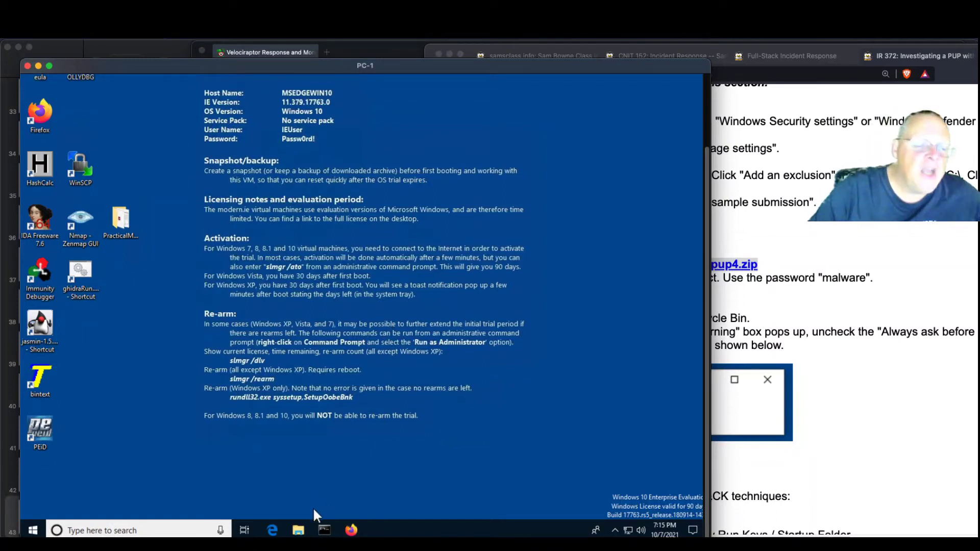
pyautogui.click(298, 531)
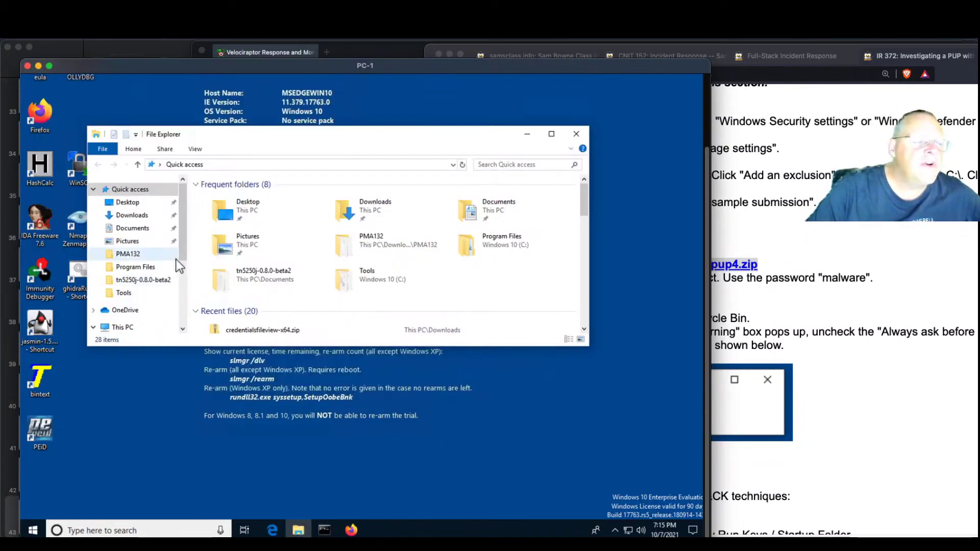
pyautogui.moveTo(181, 246); pyautogui.dragTo(177, 309)
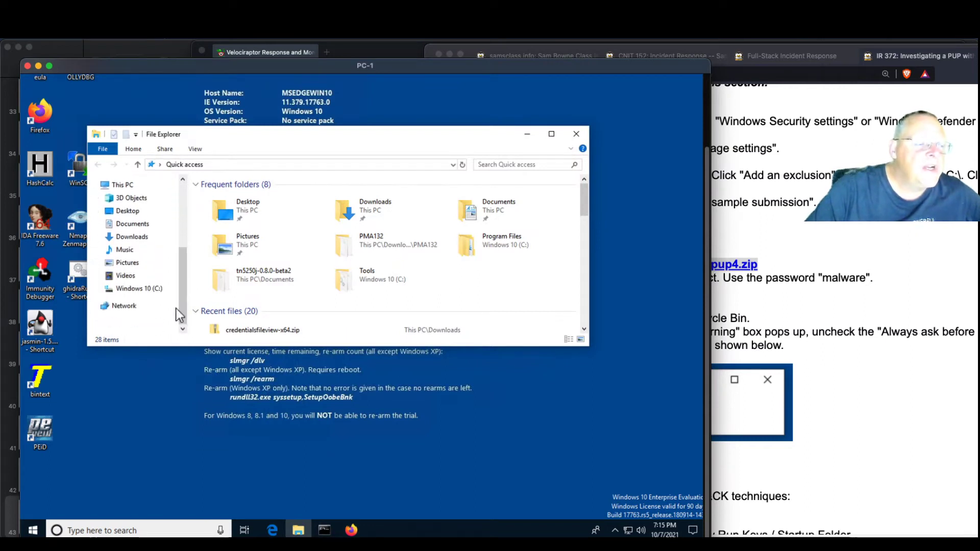
pyautogui.click(139, 289)
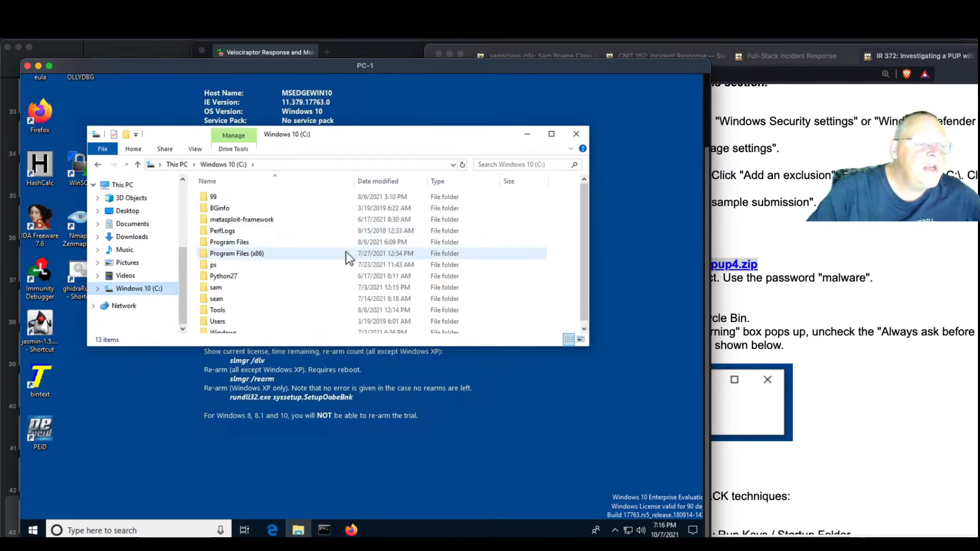
pyautogui.scroll(2, 346, 252)
pyautogui.moveTo(459, 185); pyautogui.dragTo(464, 112)
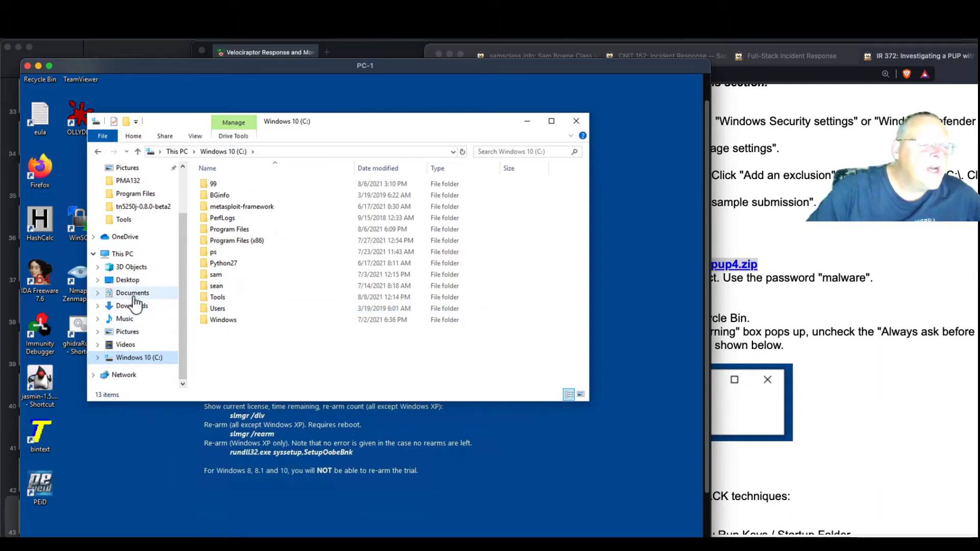
pyautogui.click(131, 306)
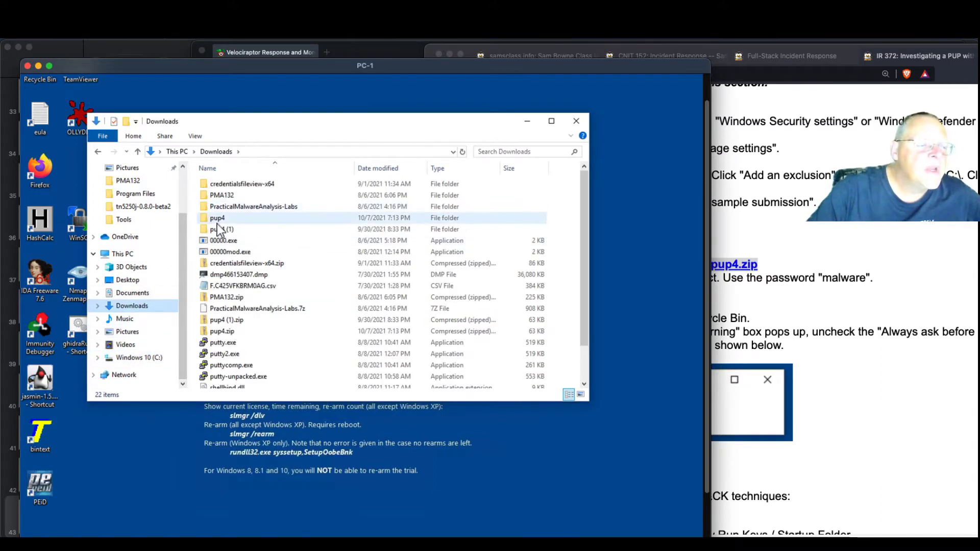
pyautogui.doubleClick(217, 220)
pyautogui.doubleClick(216, 185)
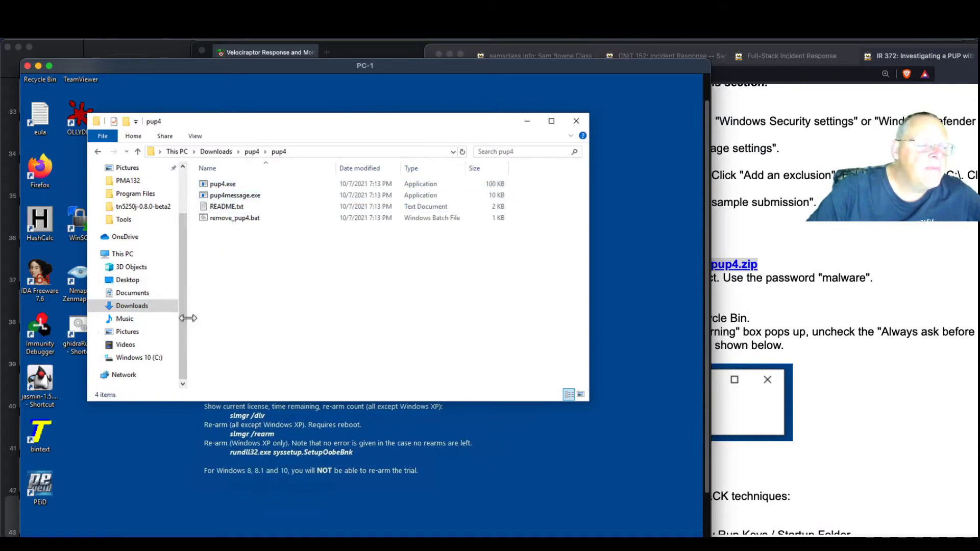
# Retry moving pup4message.exe to C:, then cancel the stuck move and close the folder
pyautogui.click(205, 195)
pyautogui.moveTo(204, 214); pyautogui.dragTo(147, 354)
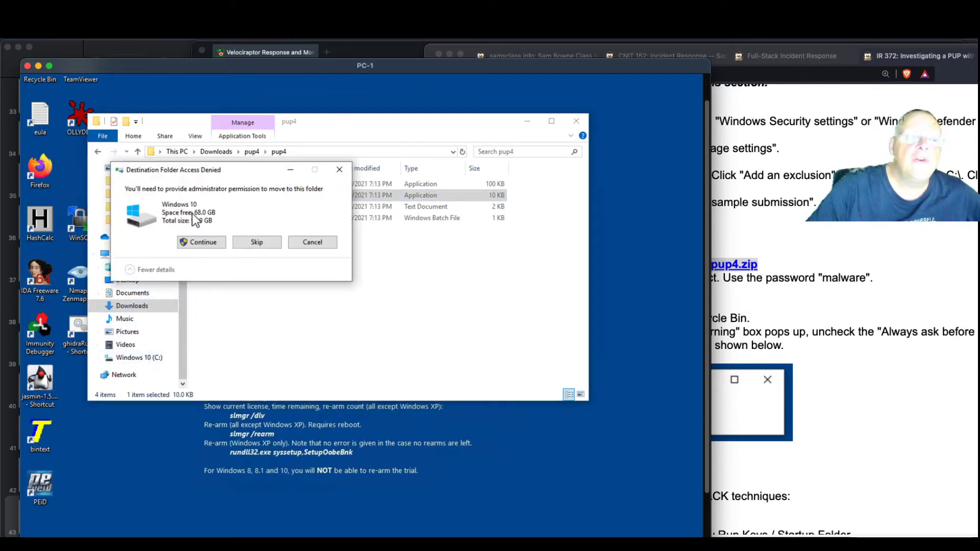
pyautogui.click(203, 241)
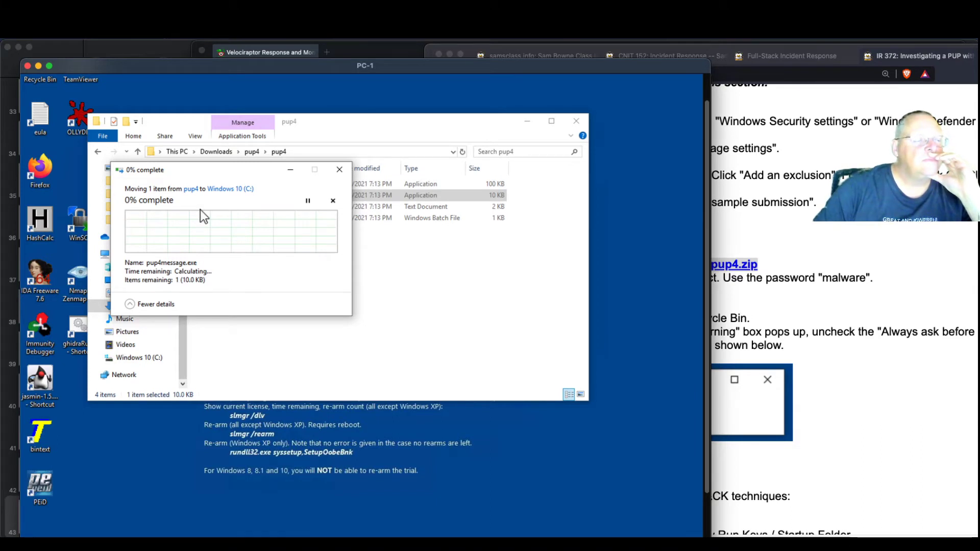
pyautogui.click(342, 172)
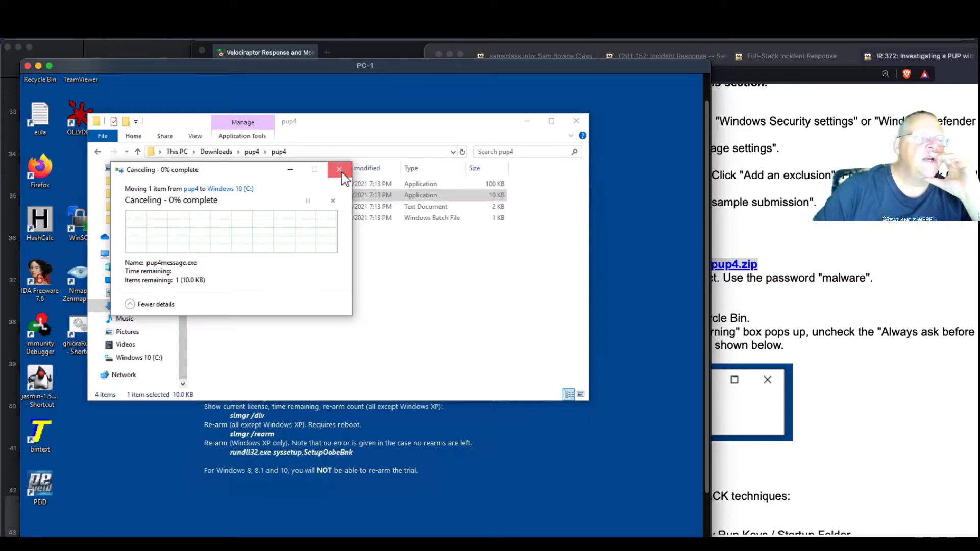
pyautogui.click(342, 170)
pyautogui.click(570, 126)
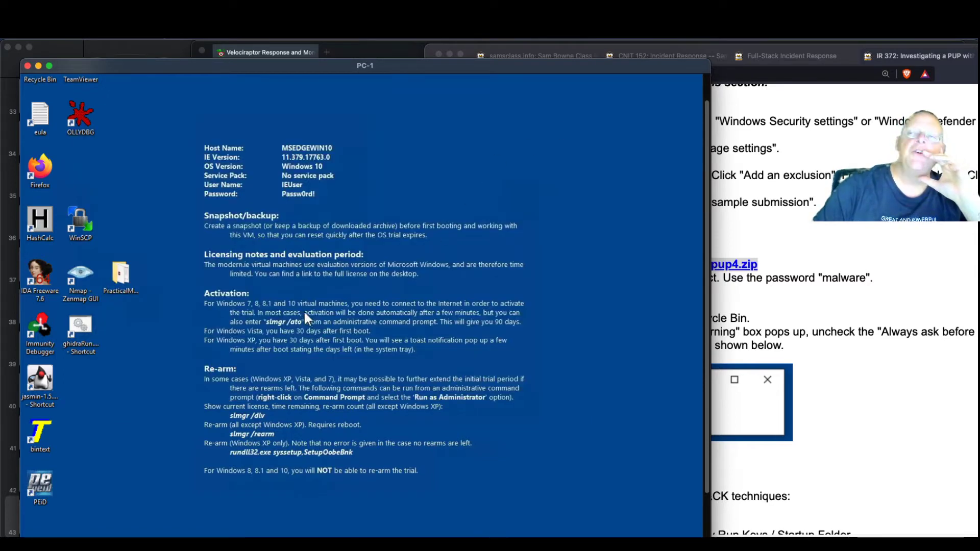
# Bring the Chrome Remote Desktop session showing the Win10_w_Tools VM over the PC-1 window
pyautogui.scroll(-2, 192, 452)
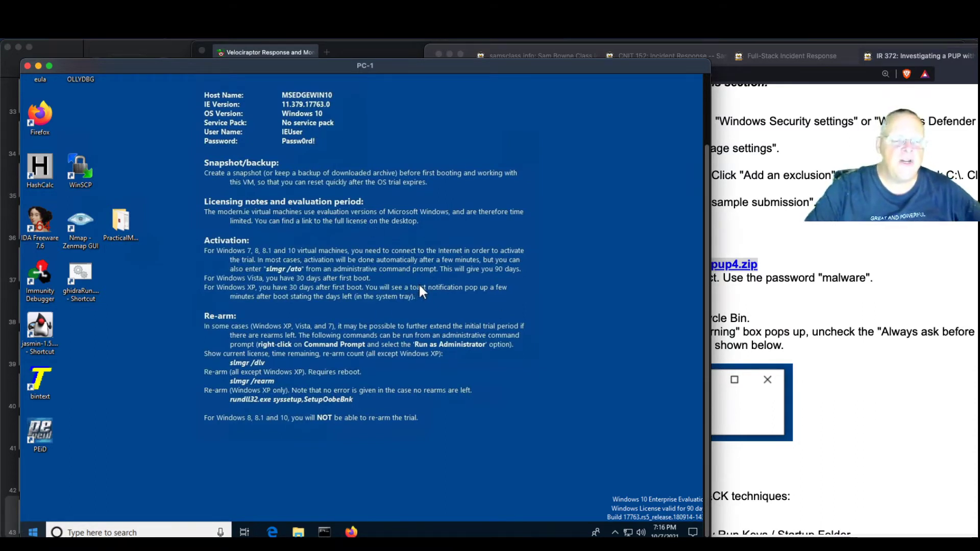
pyautogui.moveTo(452, 319); pyautogui.dragTo(426, 280)
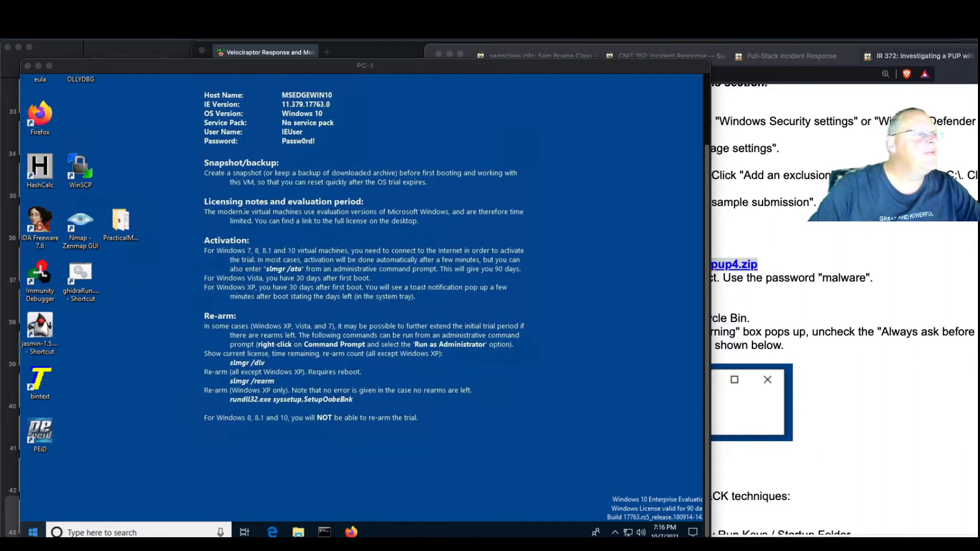
pyautogui.moveTo(1, 32); pyautogui.dragTo(506, 32)
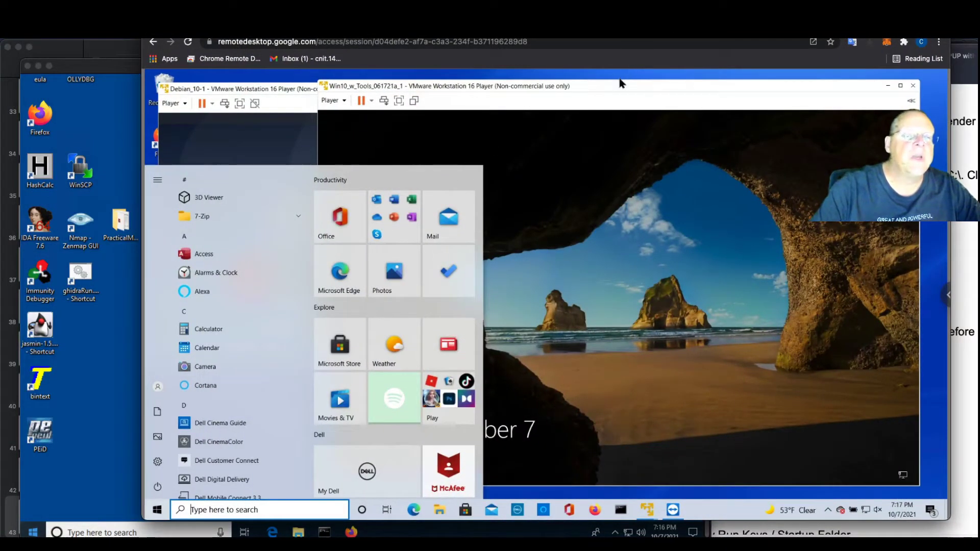
# Restart the Win10_w_Tools guest via Player > Power > Restart Guest and confirm
pyautogui.click(598, 85)
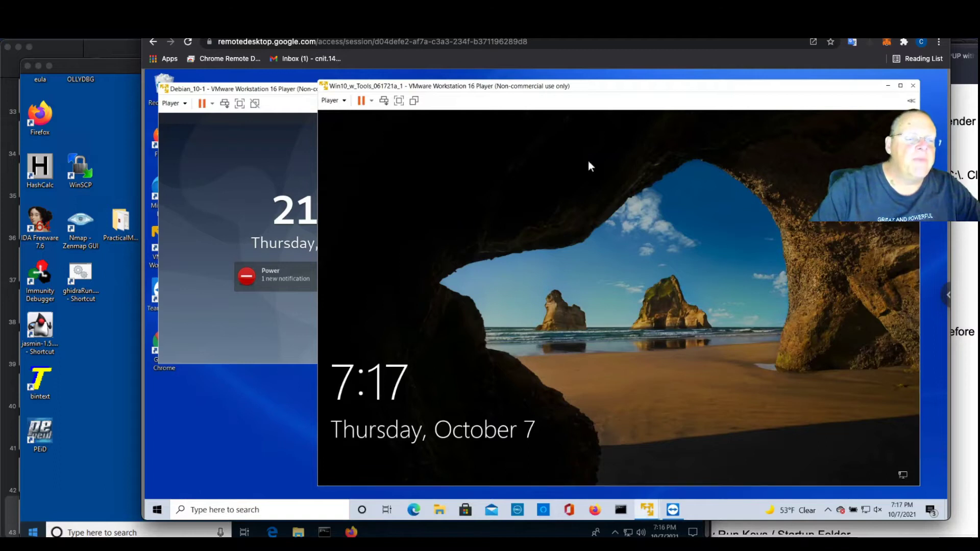
pyautogui.click(344, 103)
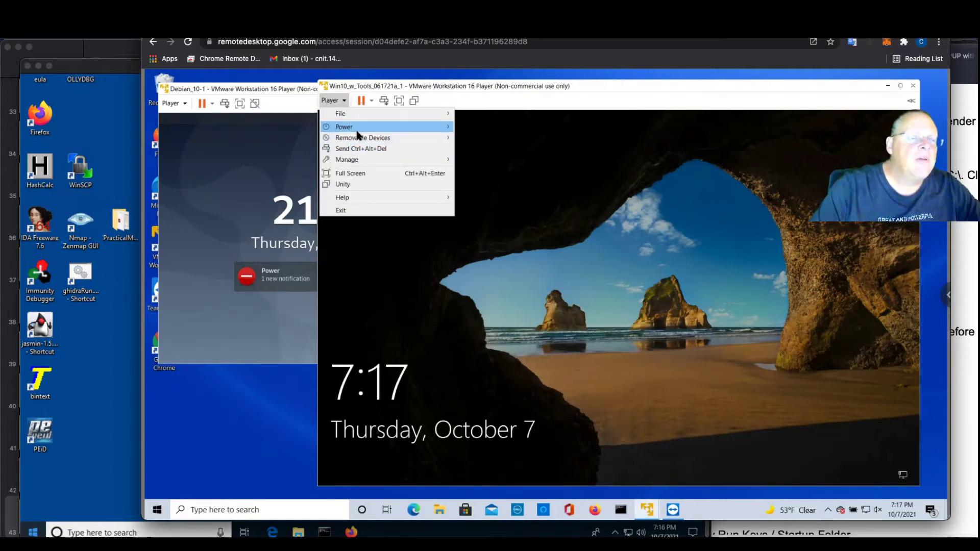
pyautogui.moveTo(358, 127)
pyautogui.click(504, 160)
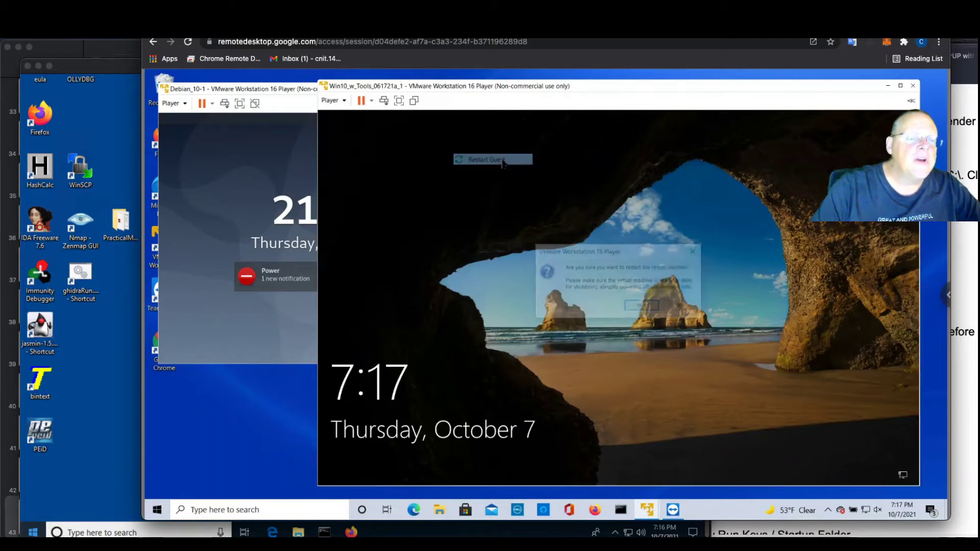
pyautogui.click(642, 307)
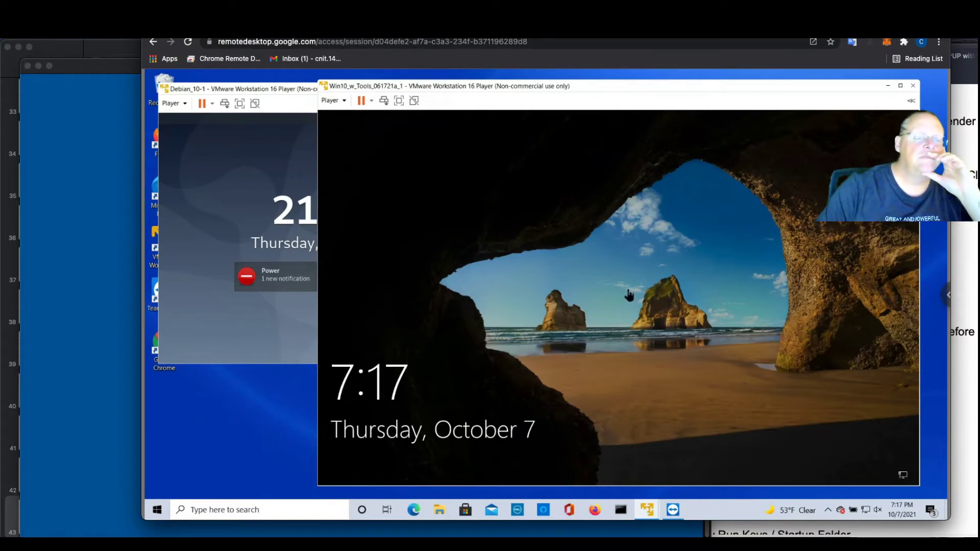
pyautogui.moveTo(573, 25); pyautogui.dragTo(0, 131)
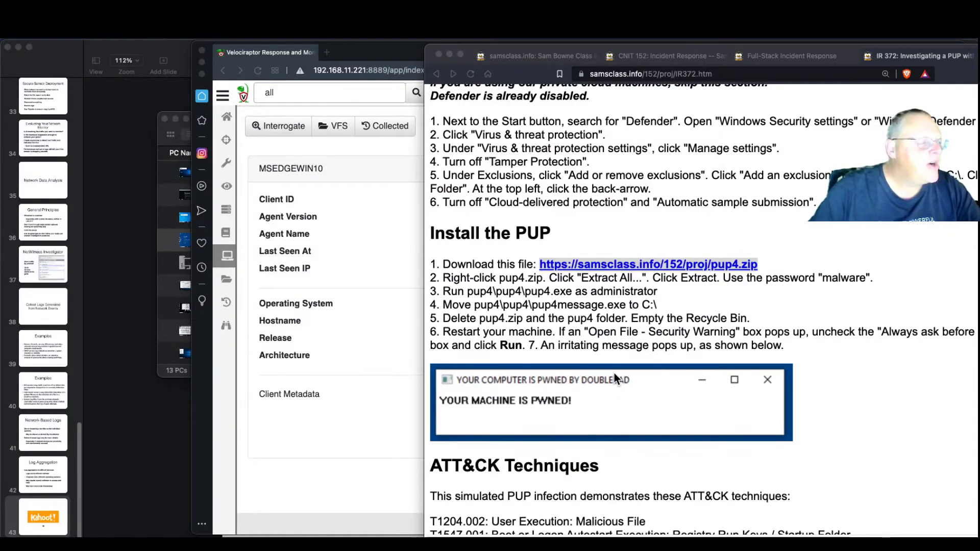
pyautogui.moveTo(0, 40); pyautogui.dragTo(545, 30)
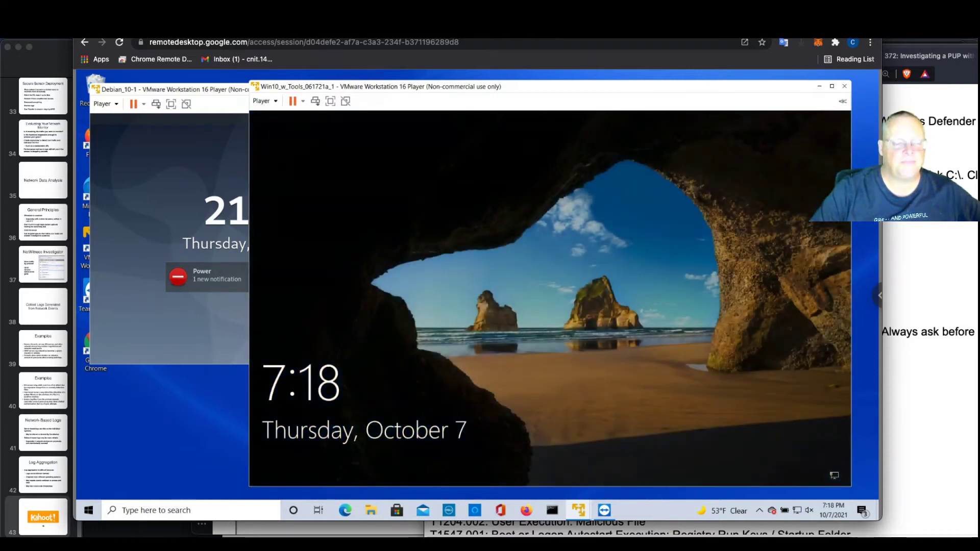
pyautogui.moveTo(663, 40); pyautogui.dragTo(1, 97)
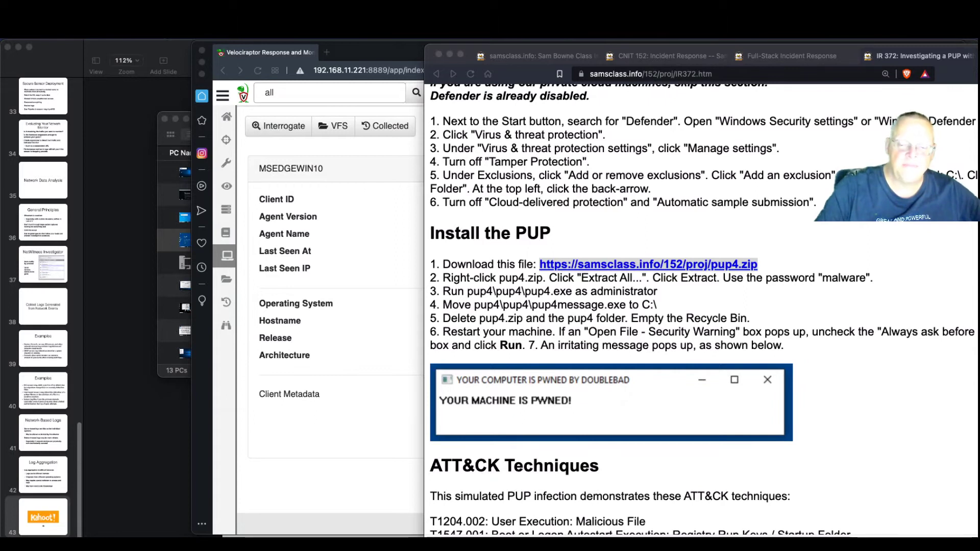
pyautogui.press('super+Tab')
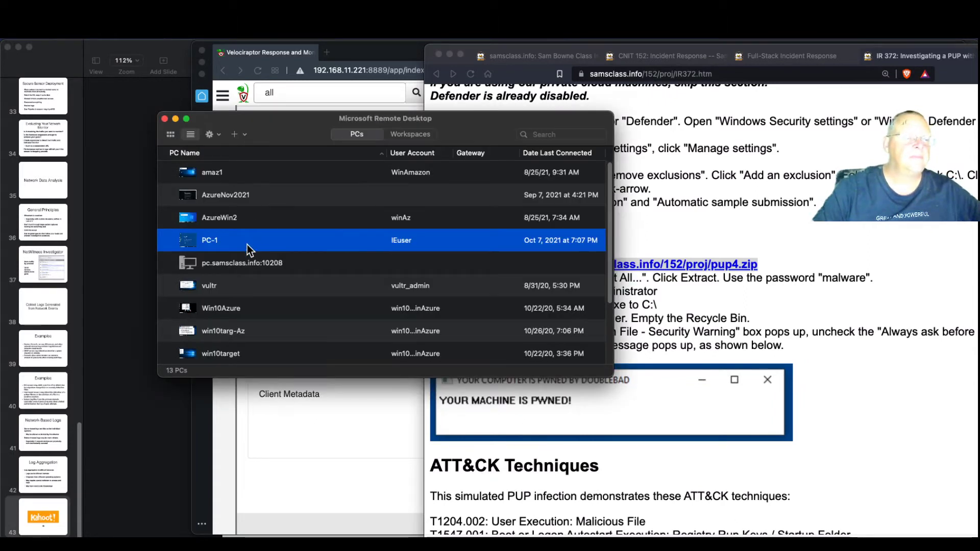
# Connect to PC-1 from the Remote Desktop list and nudge its session window higher
pyautogui.doubleClick(247, 244)
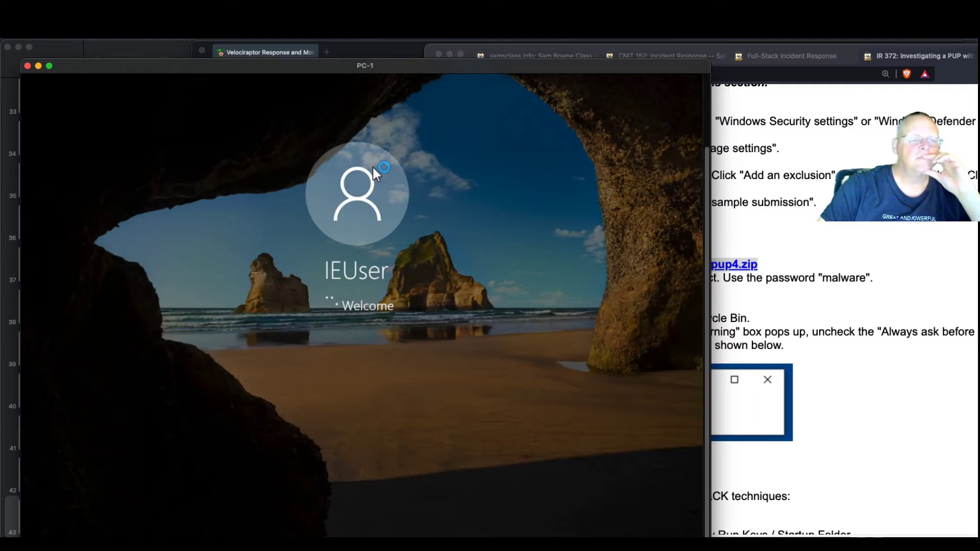
pyautogui.moveTo(412, 68); pyautogui.dragTo(445, 52)
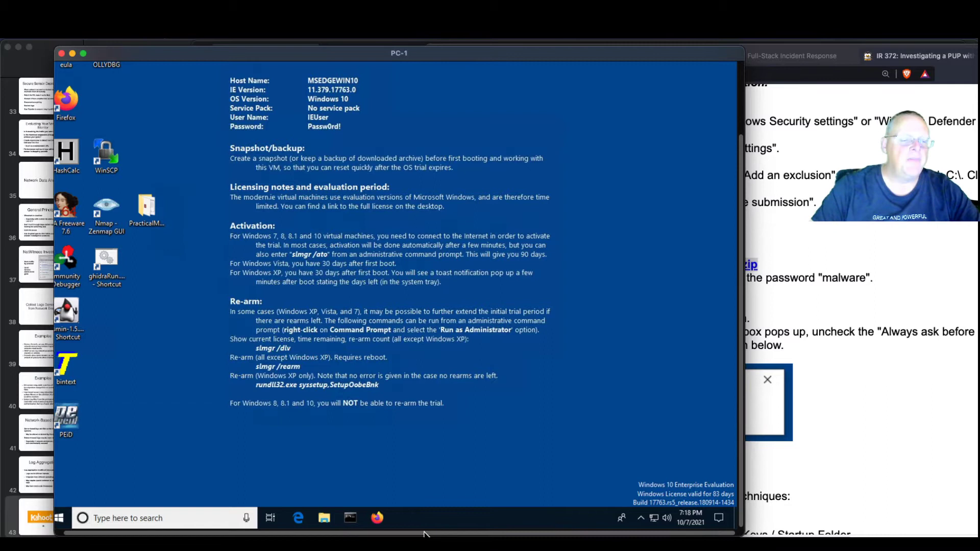
# Launch Command Prompt as administrator on PC-1, closing the non-elevated one
pyautogui.click(350, 518)
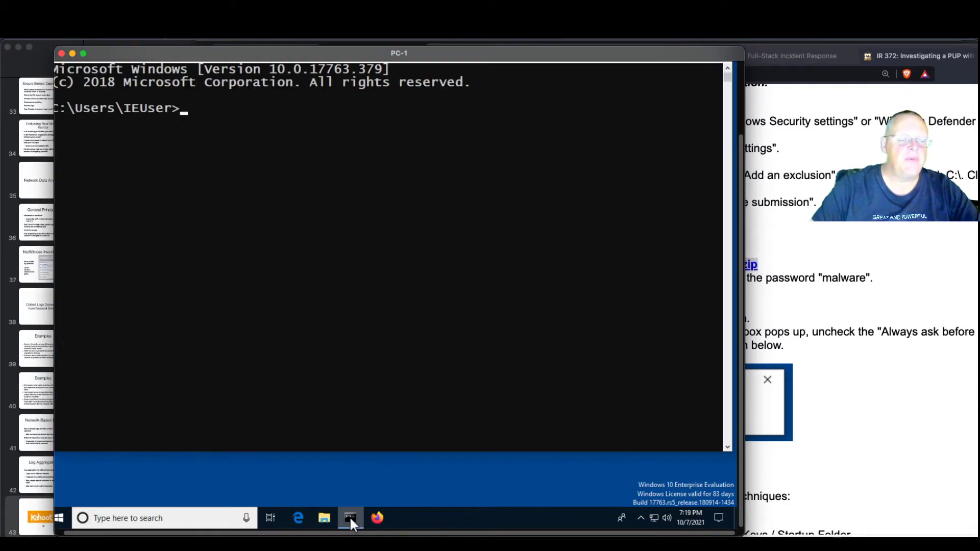
pyautogui.scroll(3, 547, 213)
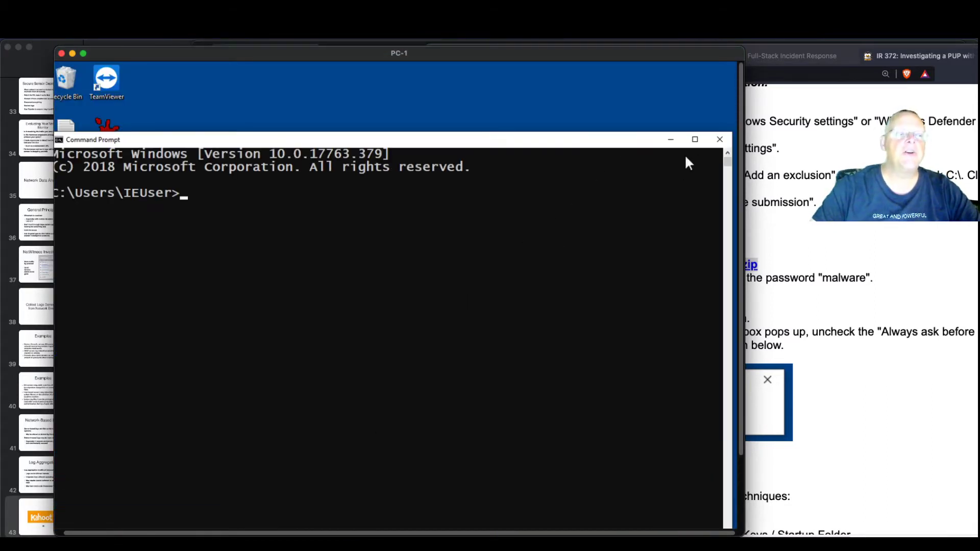
pyautogui.click(718, 139)
pyautogui.scroll(-3, 424, 367)
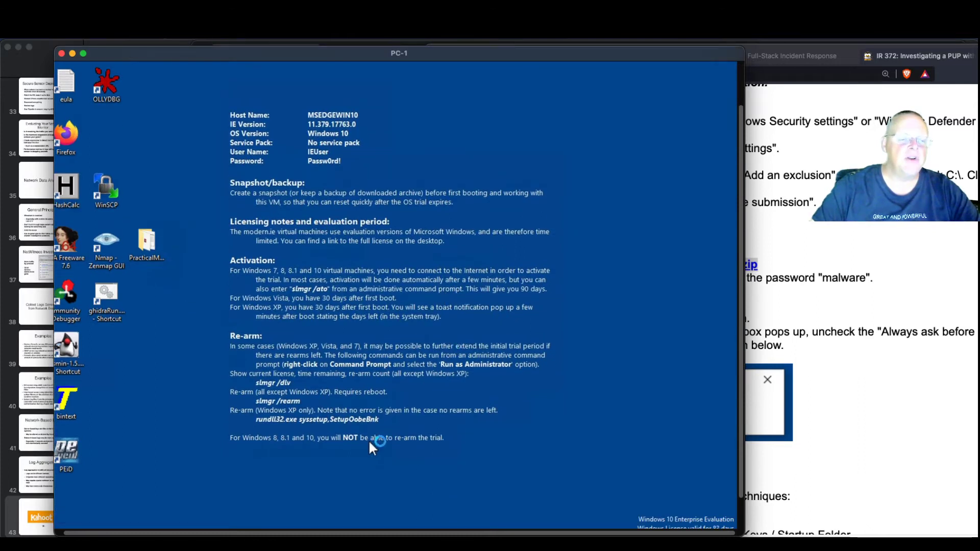
pyautogui.click(351, 518)
pyautogui.rightClick(351, 514)
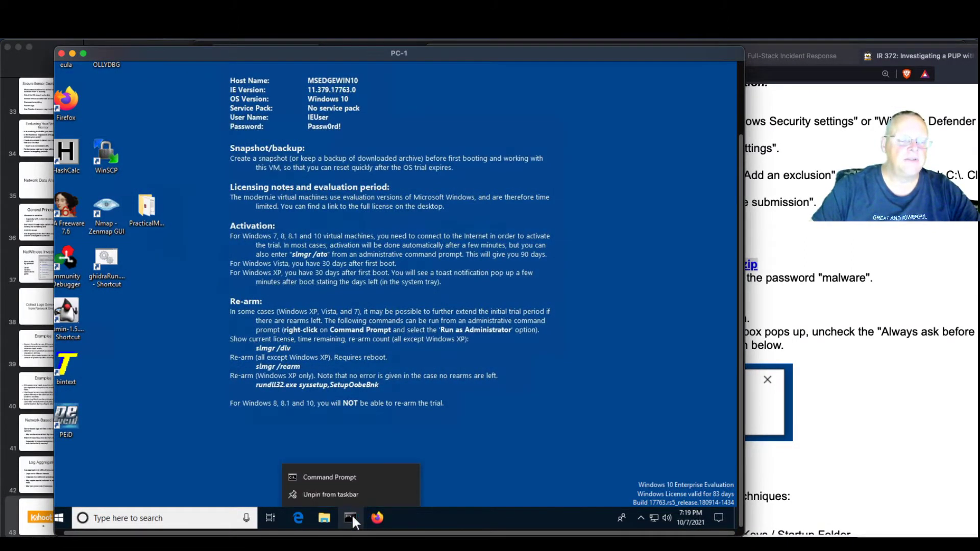
pyautogui.rightClick(351, 478)
pyautogui.click(393, 421)
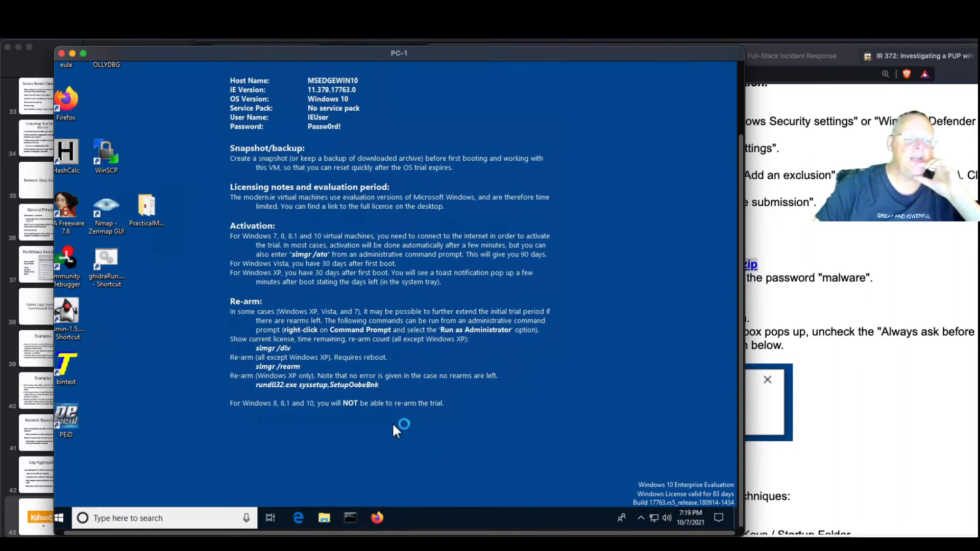
pyautogui.click(352, 315)
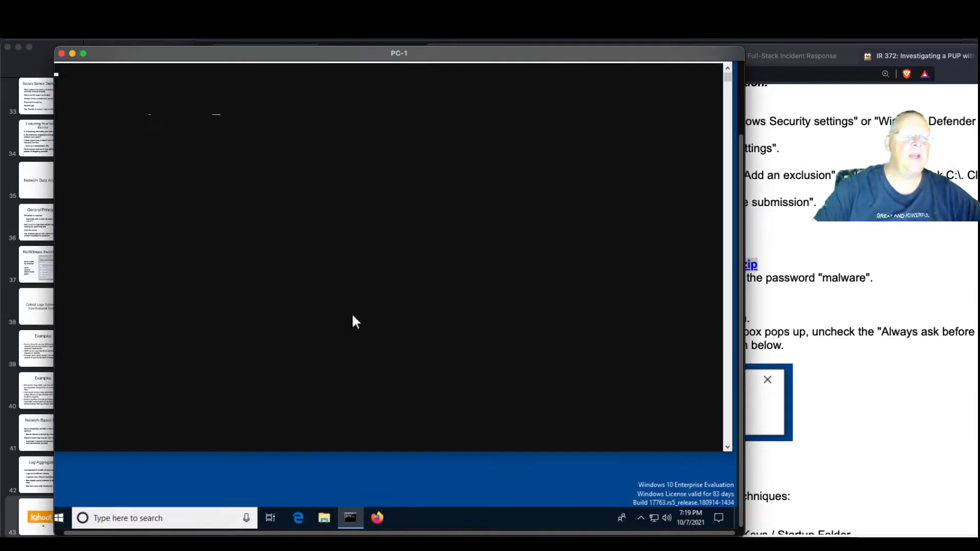
# Change into C:\Users\IEUser\Downloads\pup4\pup4 and list its files with dir
pyautogui.write('cd \\')
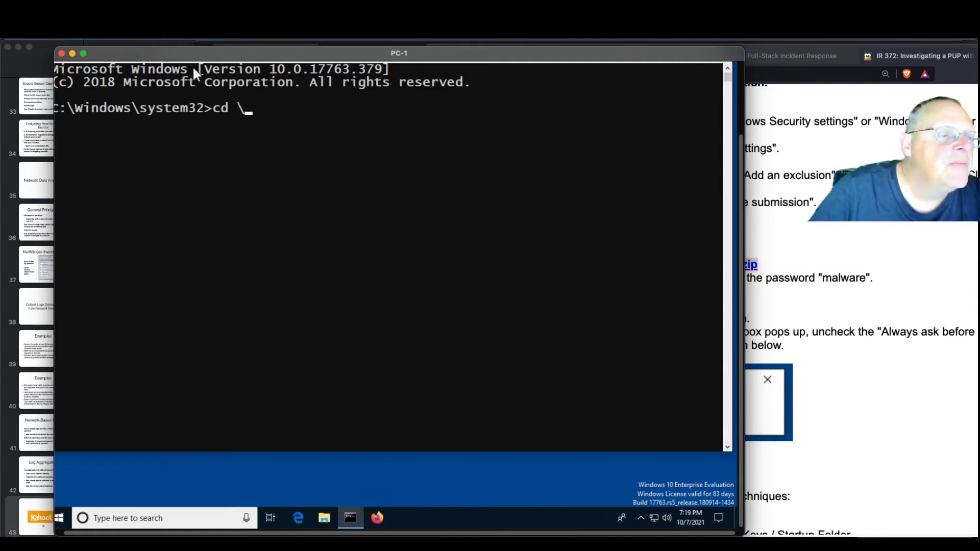
pyautogui.hotkey('alt', 'Return')
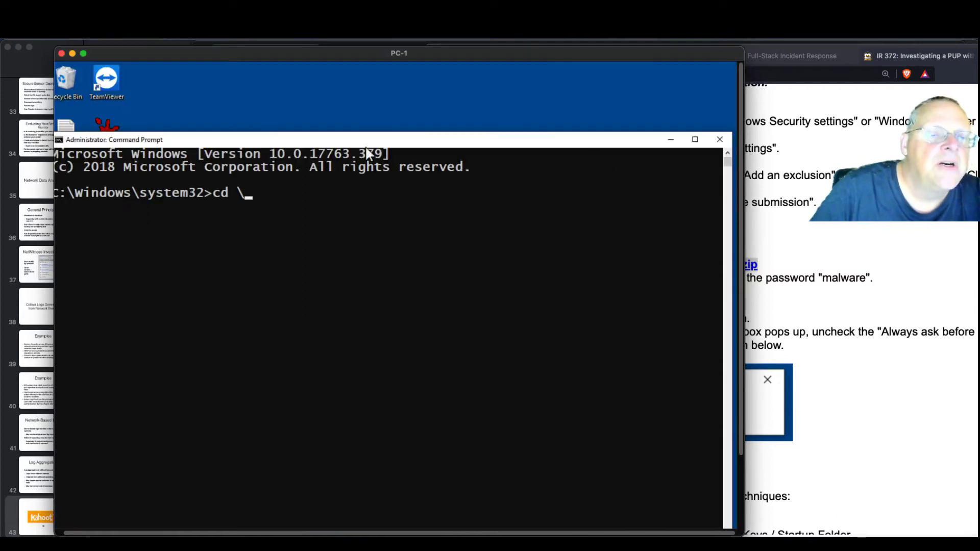
pyautogui.moveTo(565, 146); pyautogui.dragTo(594, 139)
pyautogui.click(458, 213)
pyautogui.write('use')
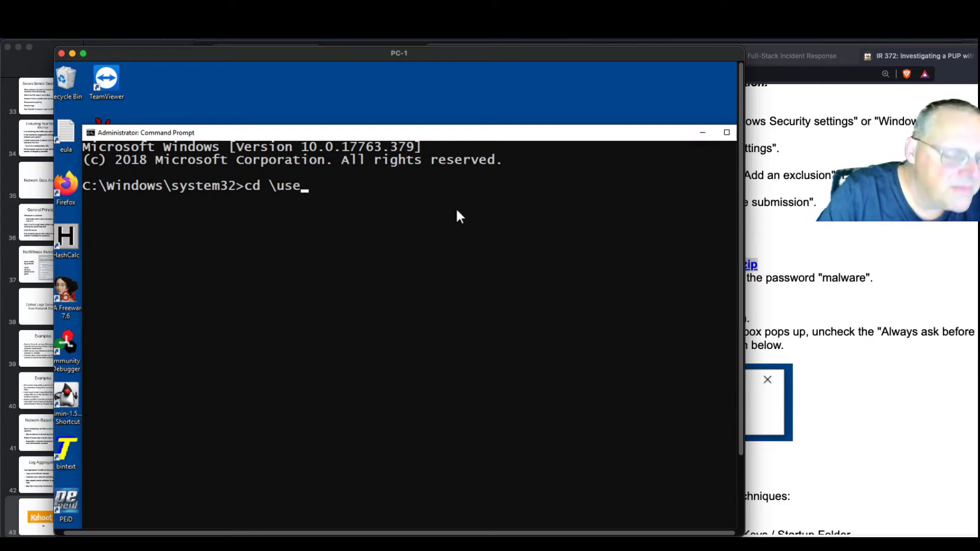
pyautogui.press('Tab')
pyautogui.write('\\s')
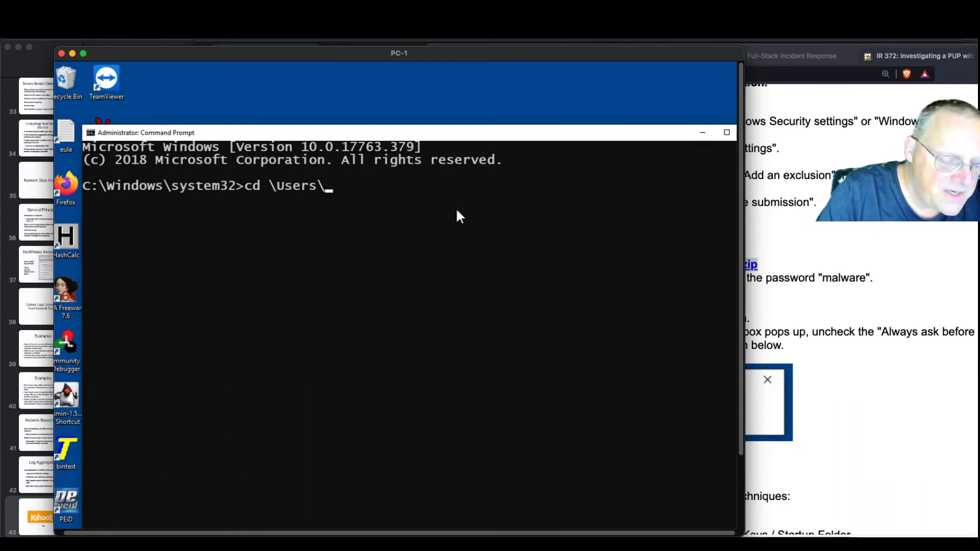
pyautogui.press('BackSpace')
pyautogui.write('ie')
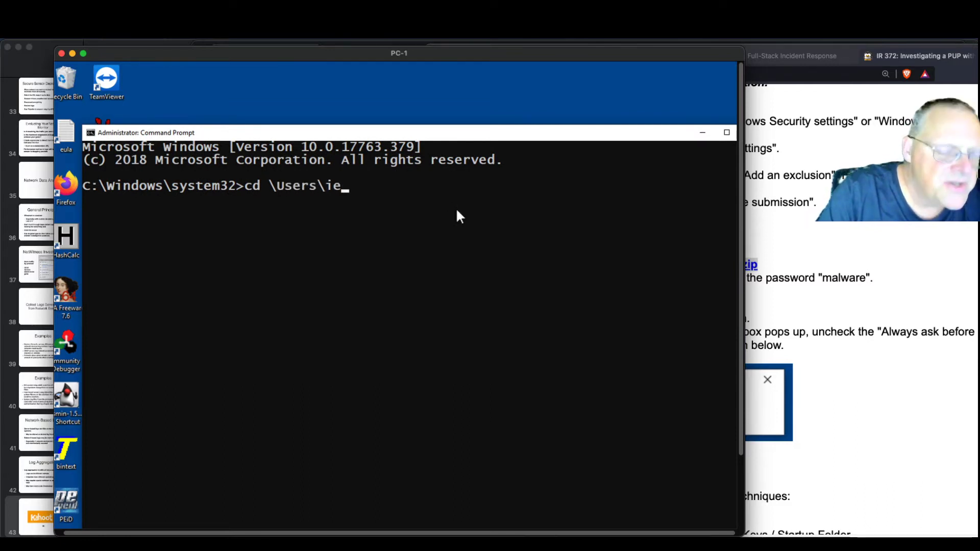
pyautogui.press('Tab')
pyautogui.write('\\Window')
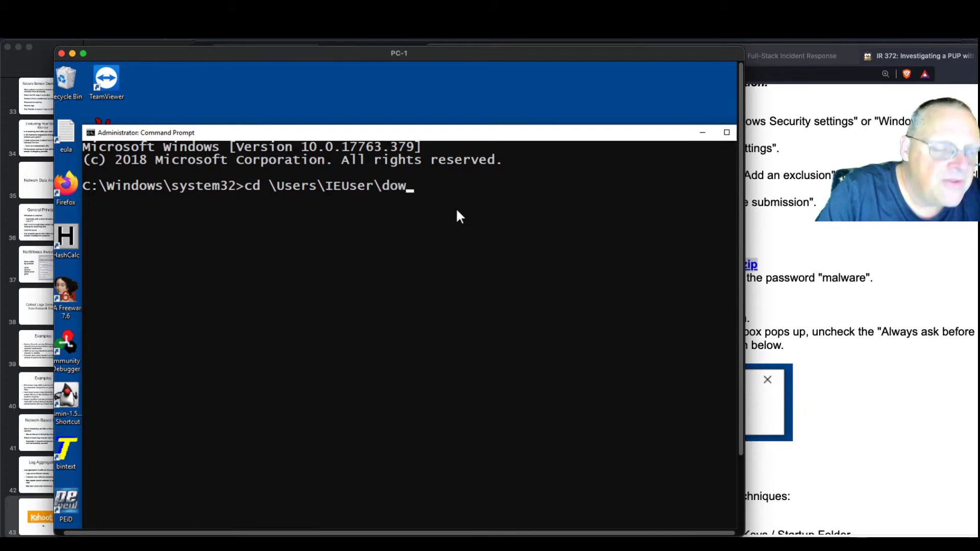
pyautogui.press('Tab')
pyautogui.write('\\p')
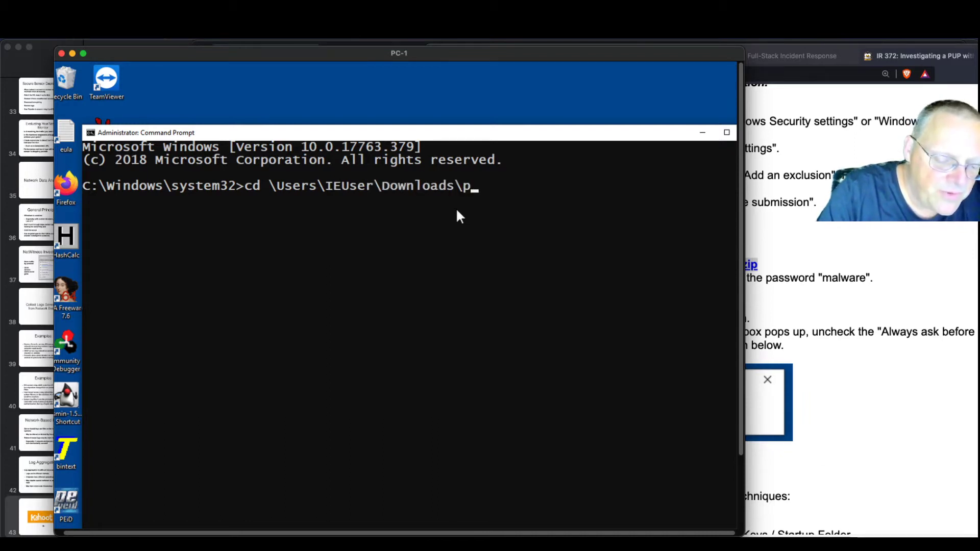
pyautogui.write('up4\\pup4')
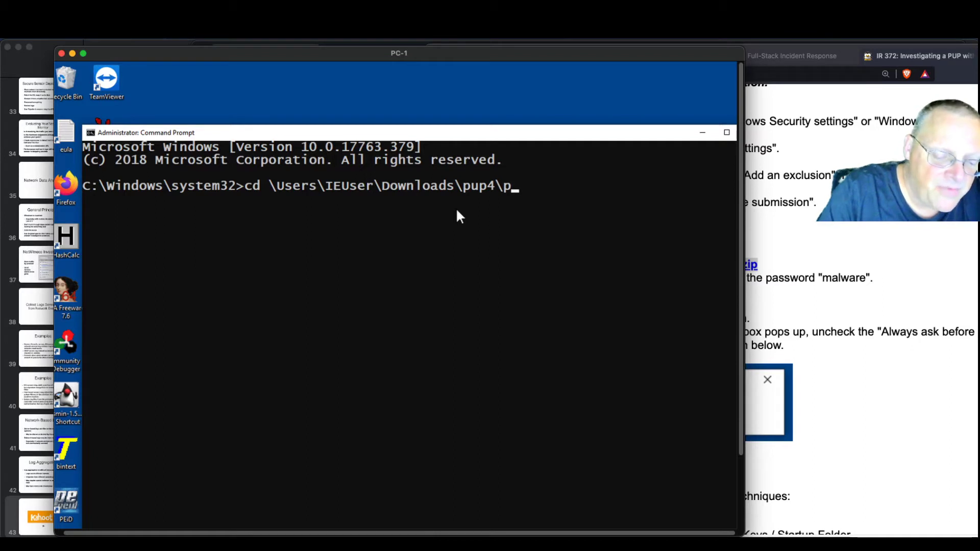
pyautogui.press('Return')
pyautogui.write('dir')
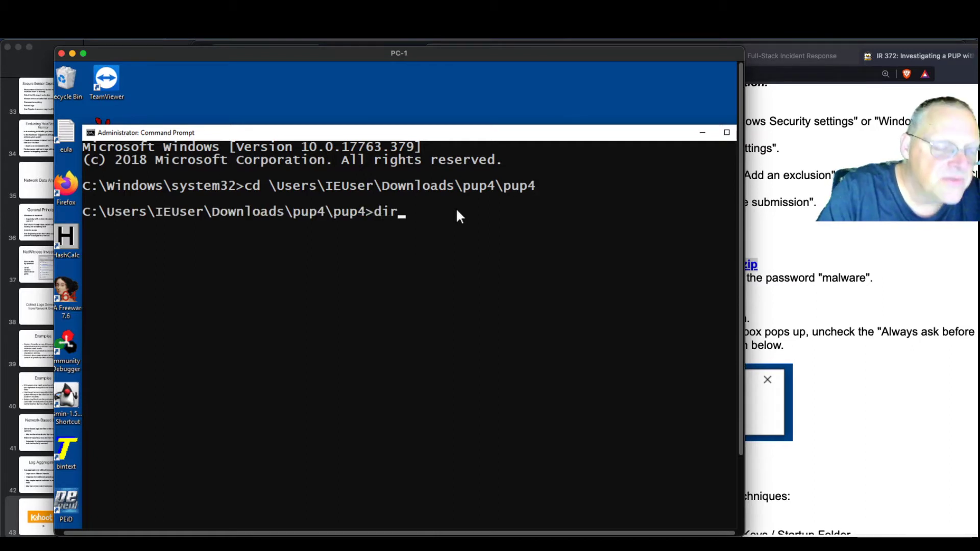
pyautogui.press('Return')
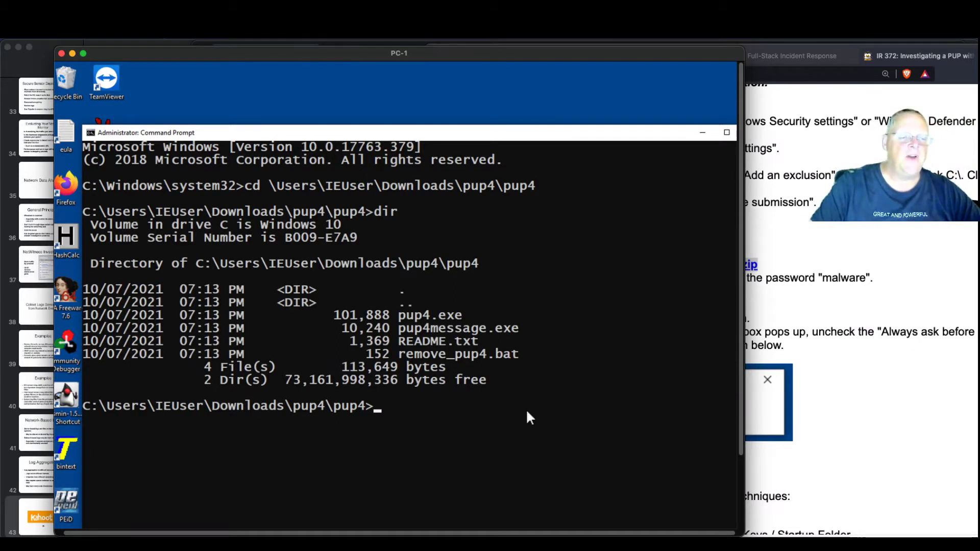
# Copy pup4message.exe to c:\, correcting the mistyped d: destination
pyautogui.write('cop')
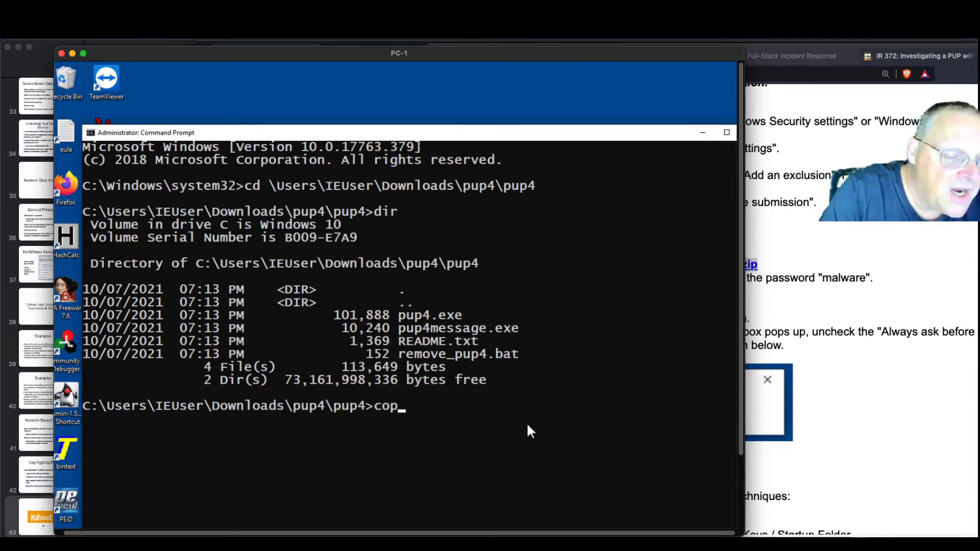
pyautogui.write('y pup4m')
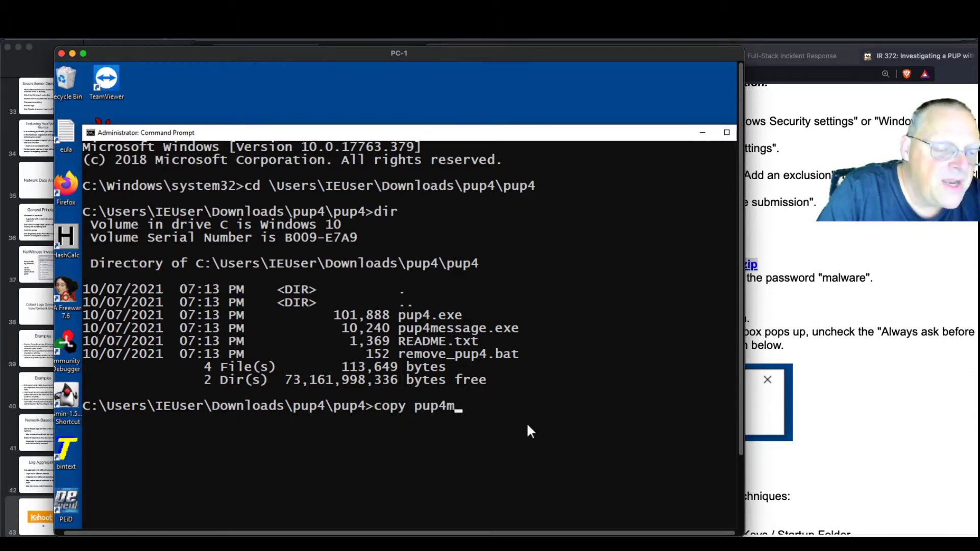
pyautogui.press('Tab')
pyautogui.write('d:\\')
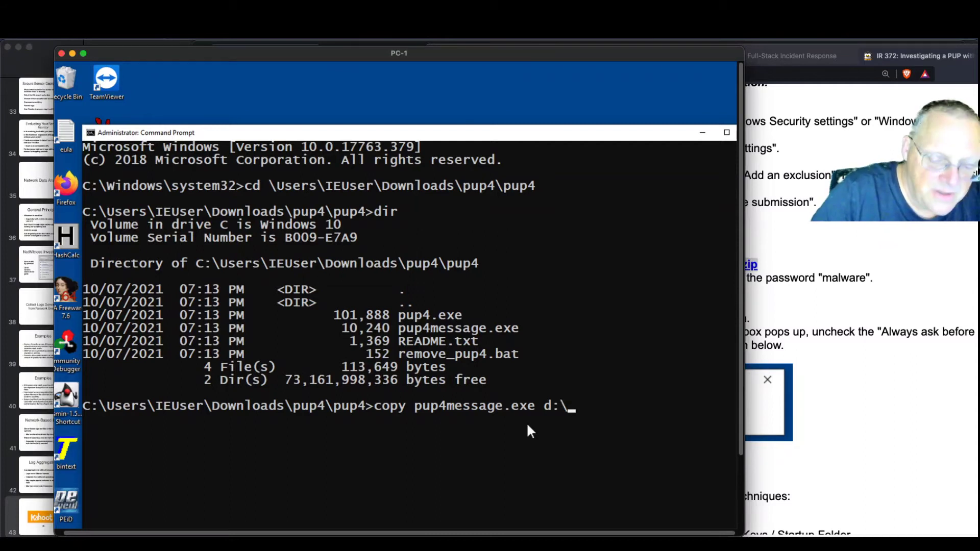
pyautogui.press('Left')
pyautogui.press('Left')
pyautogui.press('Left')
pyautogui.press('Delete')
pyautogui.write('c')
pyautogui.press('Return')
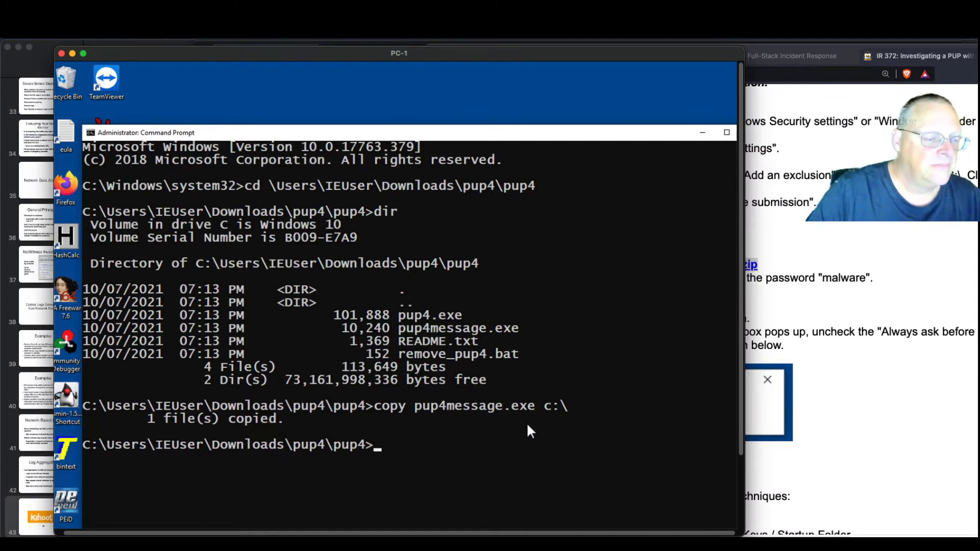
# List C:\ to confirm pup4message.exe (10,240 bytes), then check the lab's delete-pup4.zip step
pyautogui.write('cd c:\\')
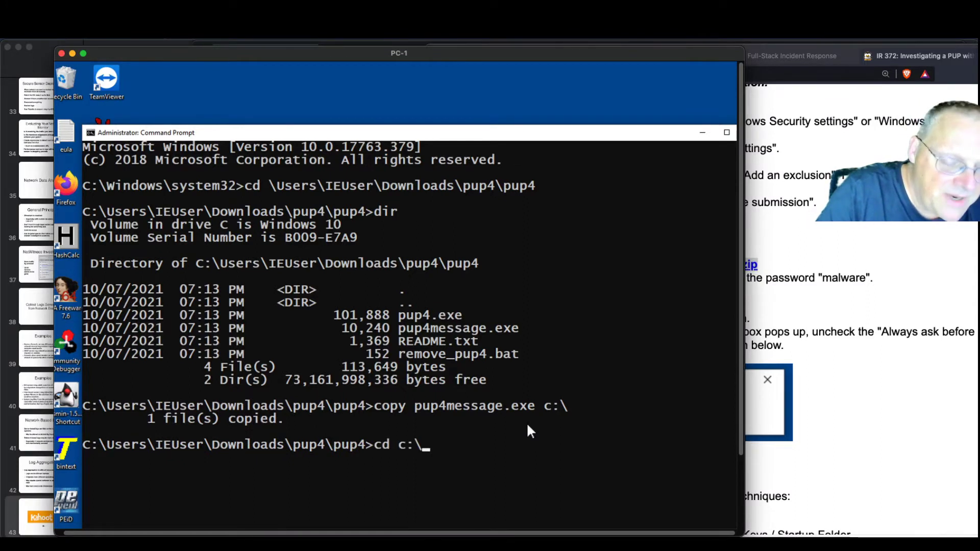
pyautogui.press('Return')
pyautogui.write('dir')
pyautogui.press('Return')
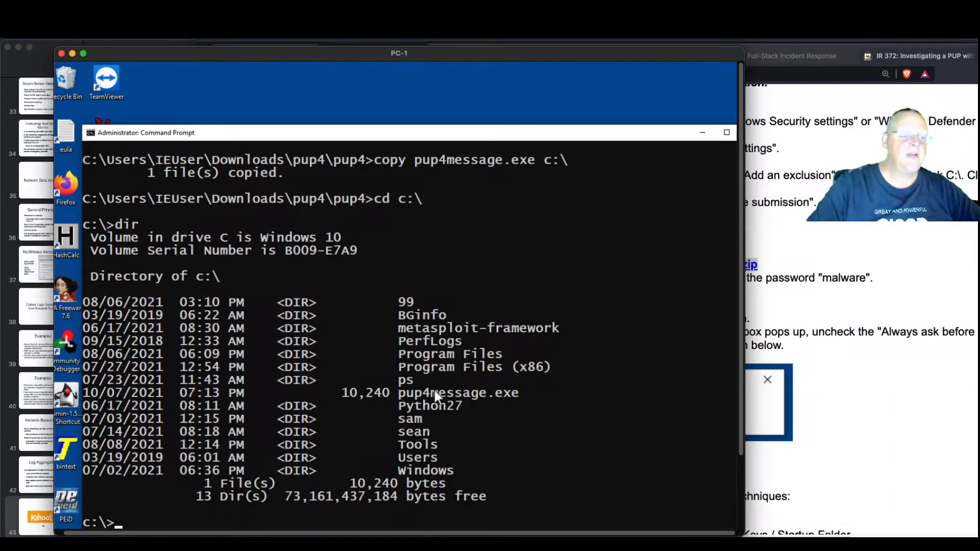
pyautogui.moveTo(527, 393); pyautogui.dragTo(362, 390)
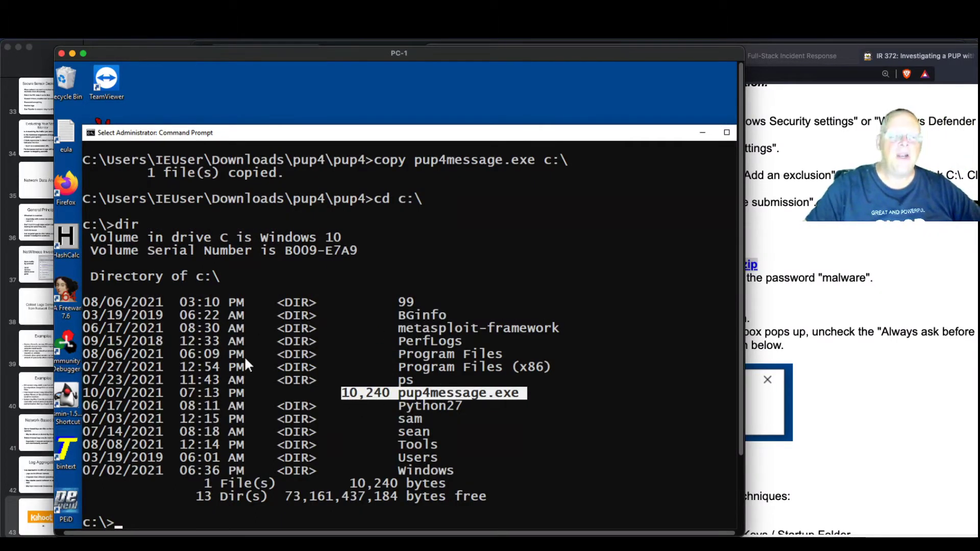
pyautogui.moveTo(619, 136); pyautogui.dragTo(570, 130)
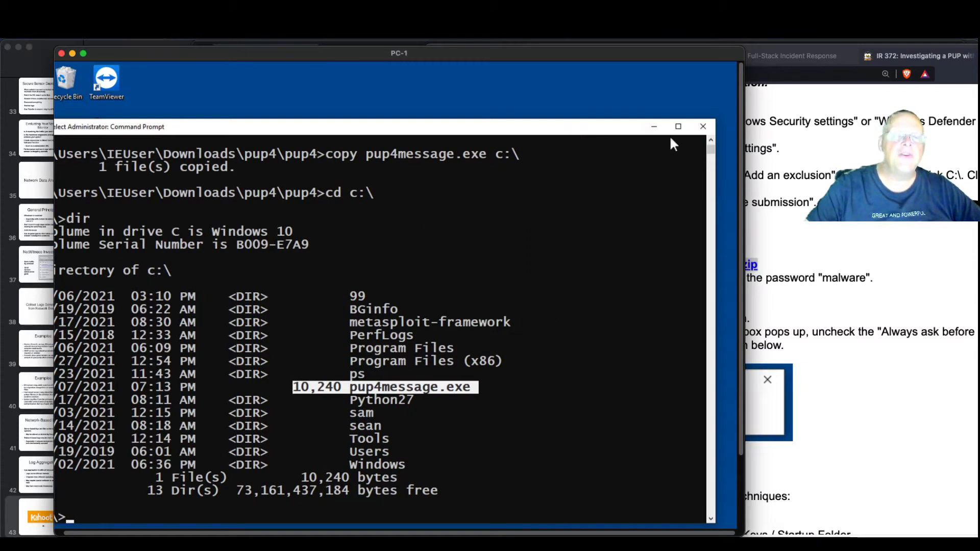
pyautogui.click(749, 257)
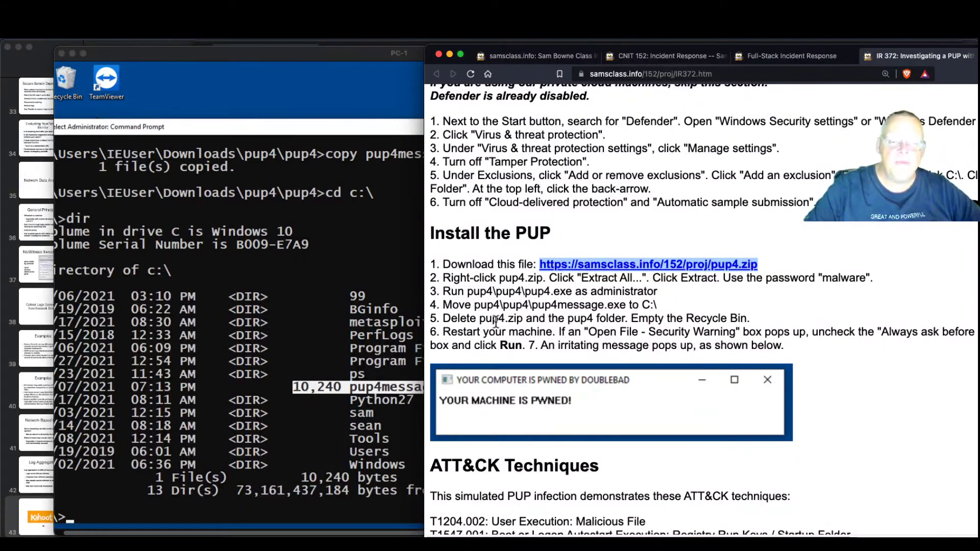
pyautogui.moveTo(443, 319); pyautogui.dragTo(622, 317)
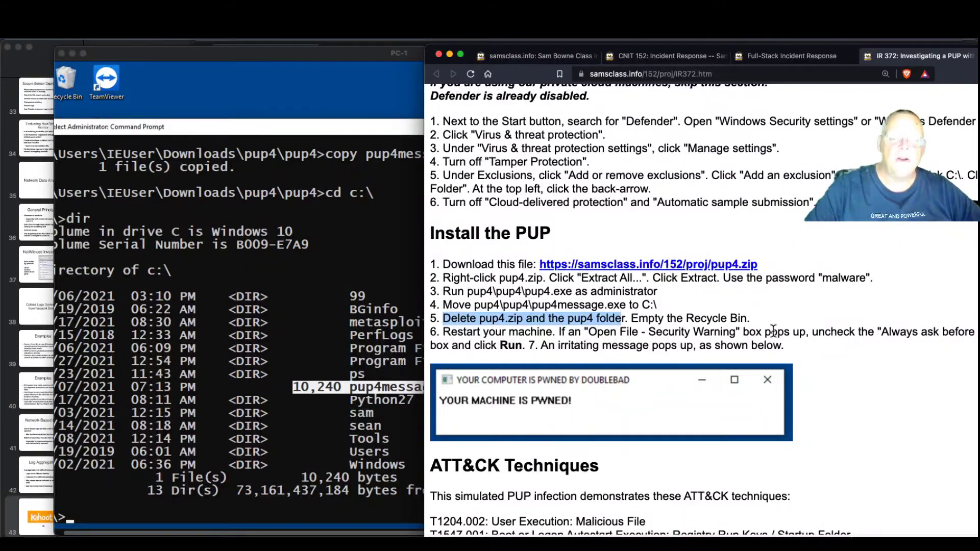
pyautogui.click(386, 226)
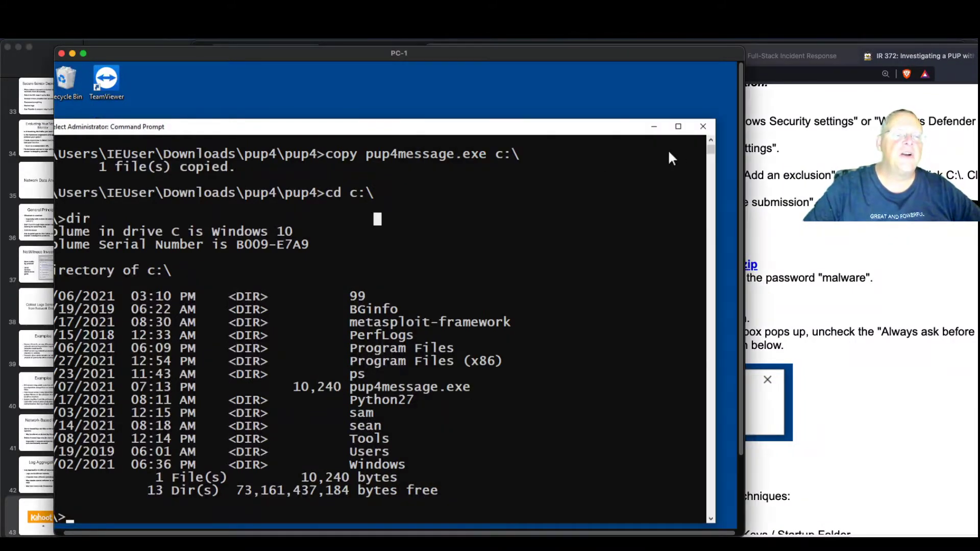
# Close the Command Prompt and restart PC-1 from Start's Shut down or sign out menu
pyautogui.click(702, 127)
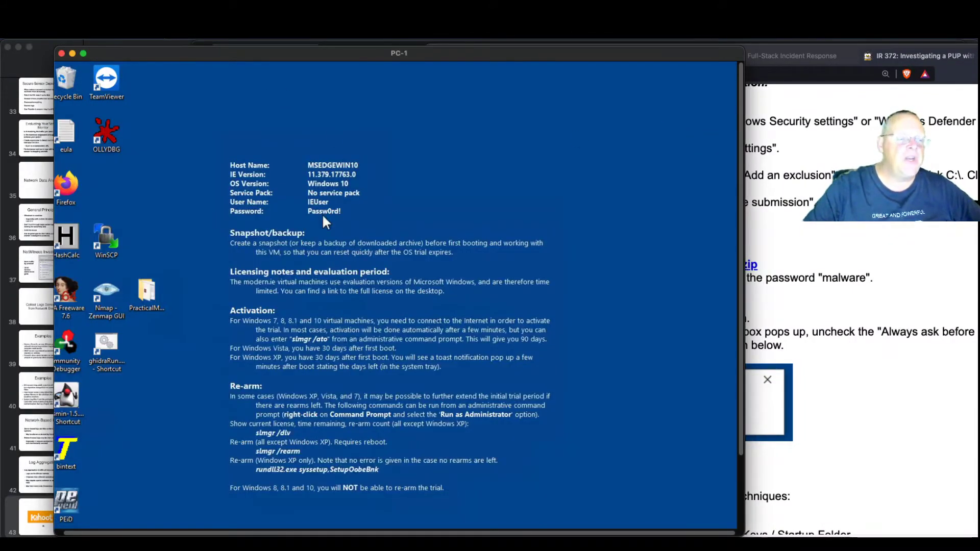
pyautogui.scroll(-2, 360, 345)
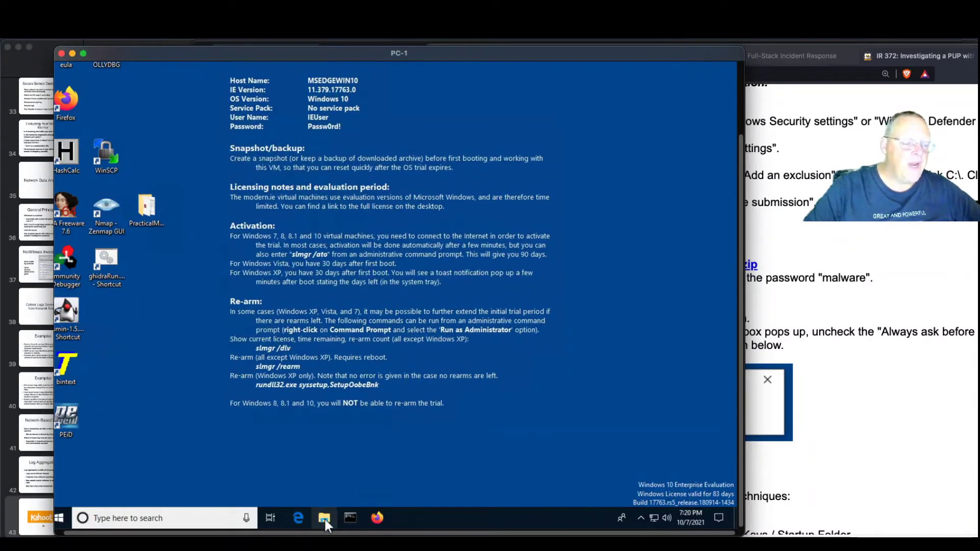
pyautogui.rightClick(62, 513)
pyautogui.moveTo(115, 484)
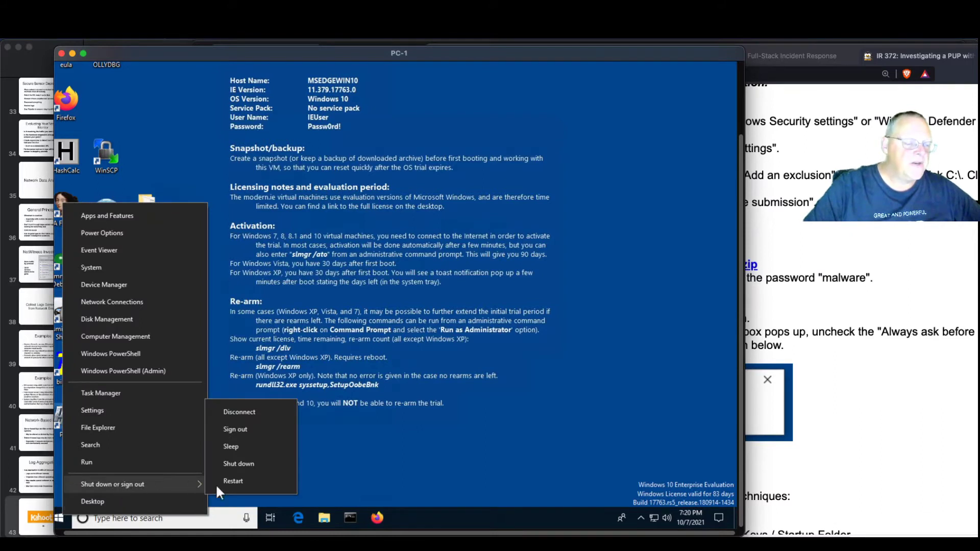
pyautogui.click(250, 482)
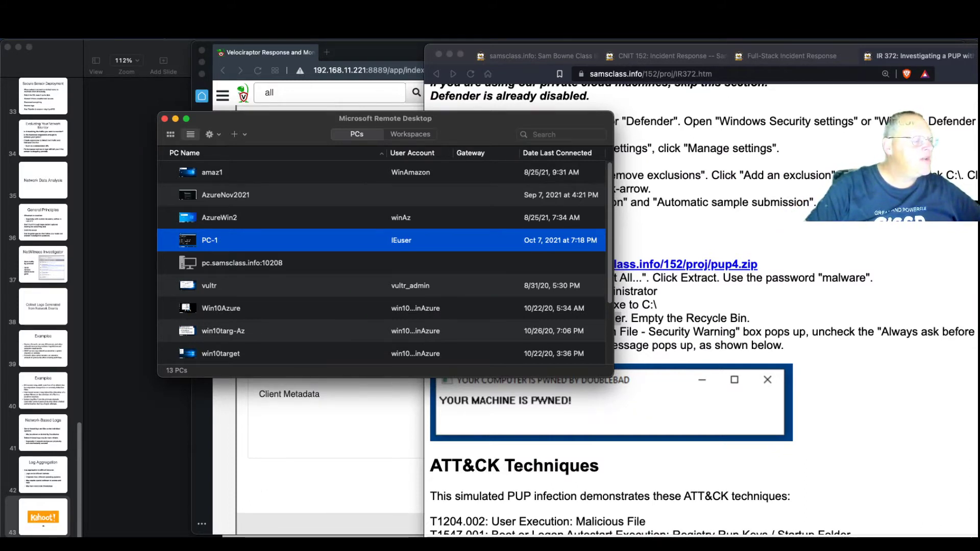
# Reconnect to PC-1 from the Remote Desktop list, accepting the certificate warning
pyautogui.moveTo(0, 47); pyautogui.dragTo(643, 46)
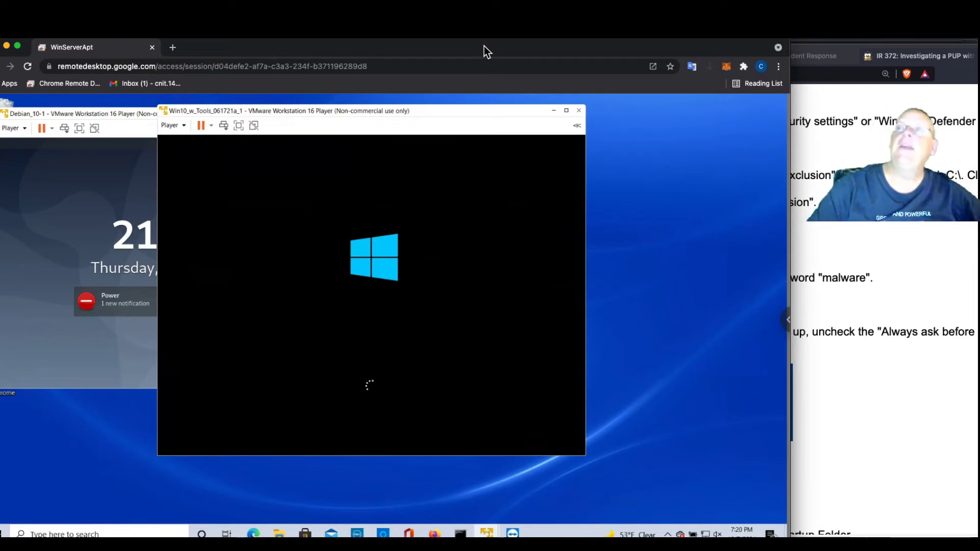
pyautogui.moveTo(484, 46); pyautogui.dragTo(558, 57)
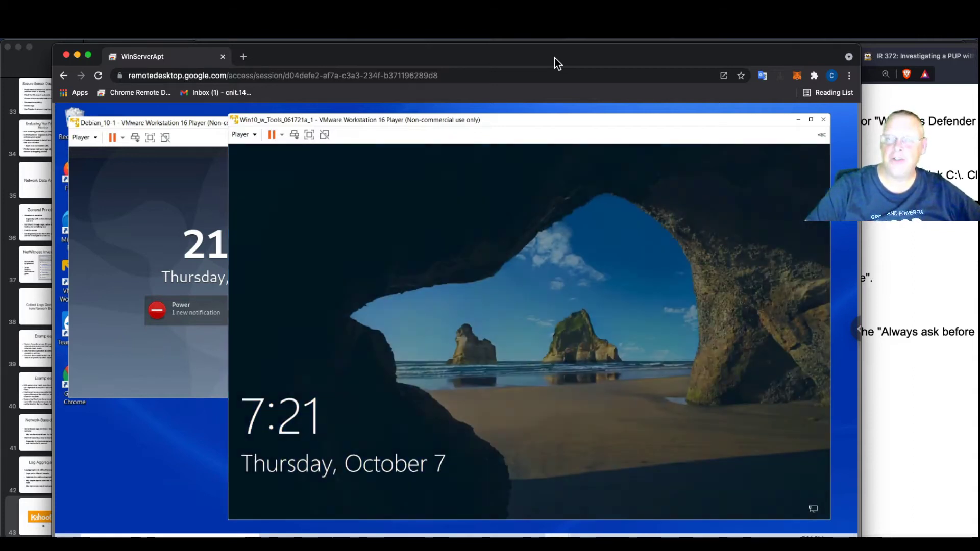
pyautogui.moveTo(554, 57); pyautogui.dragTo(0, 87)
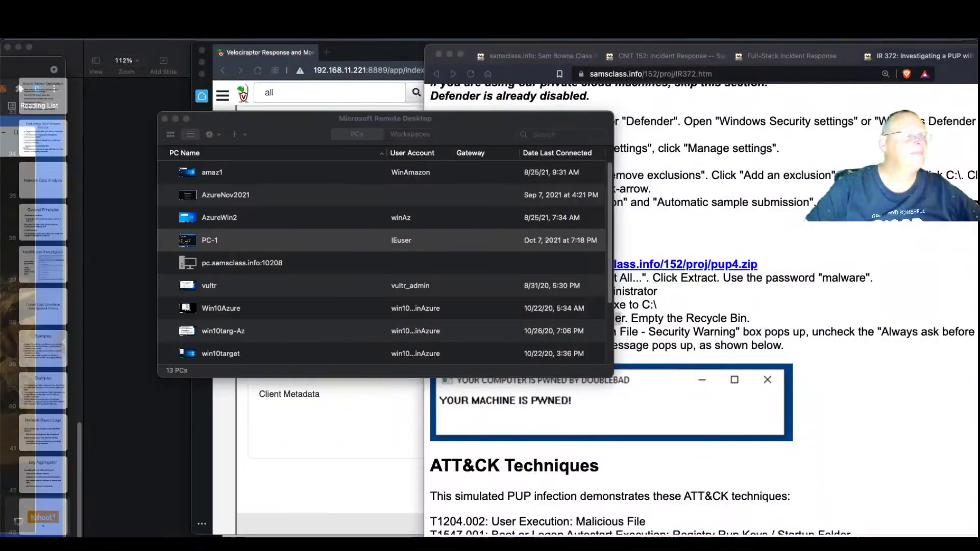
pyautogui.doubleClick(277, 243)
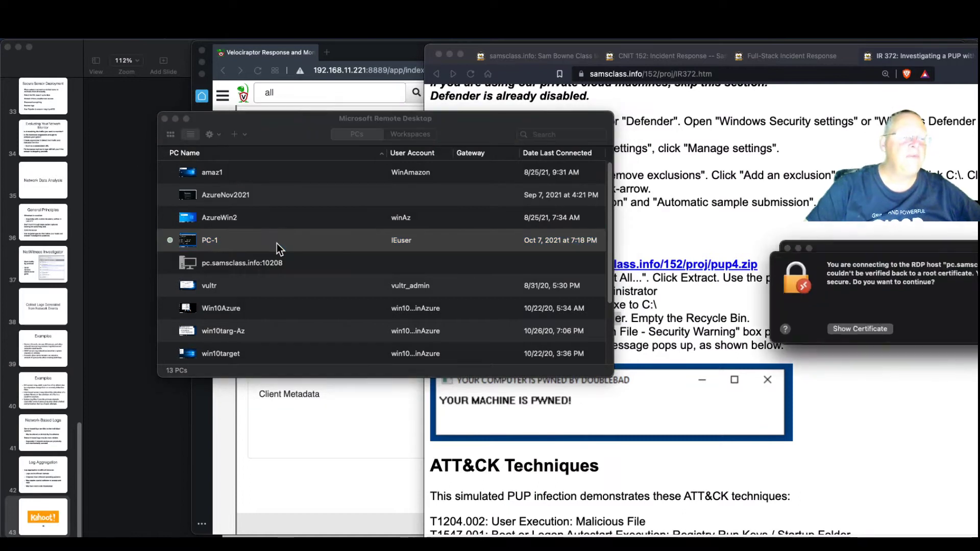
pyautogui.click(978, 333)
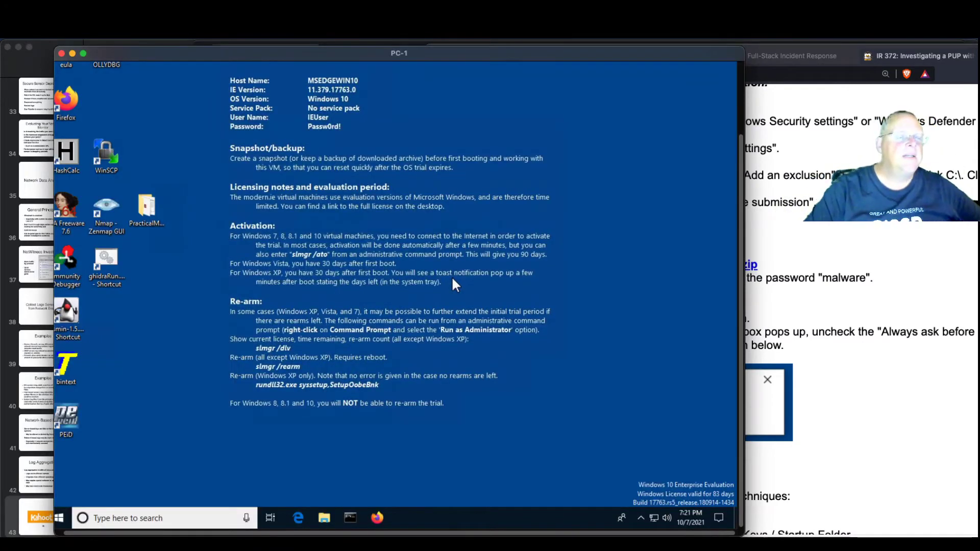
# Close the Keynote window and place PC-1's 'YOUR MACHINE IS PWNED!' popup mid-screen beside the lab page
pyautogui.moveTo(214, 55); pyautogui.dragTo(372, 56)
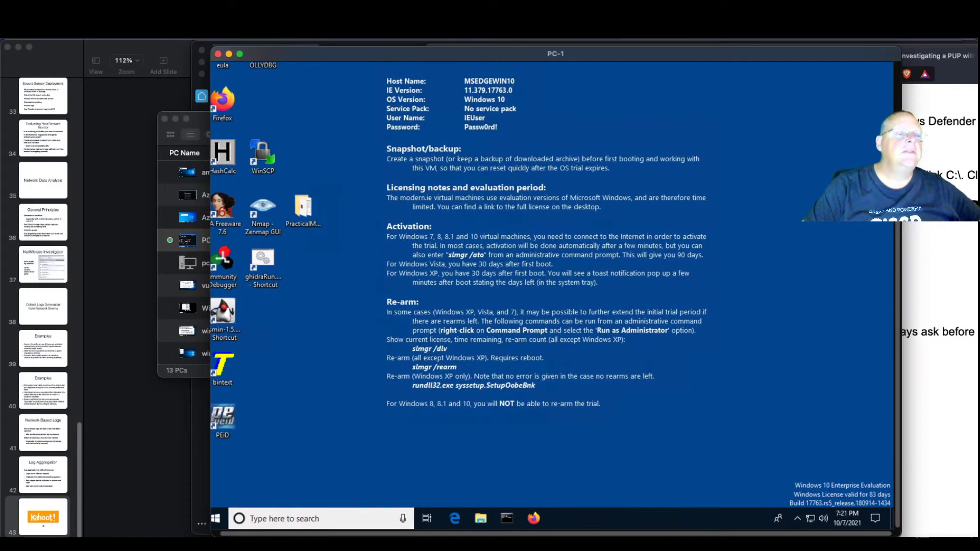
pyautogui.click(7, 47)
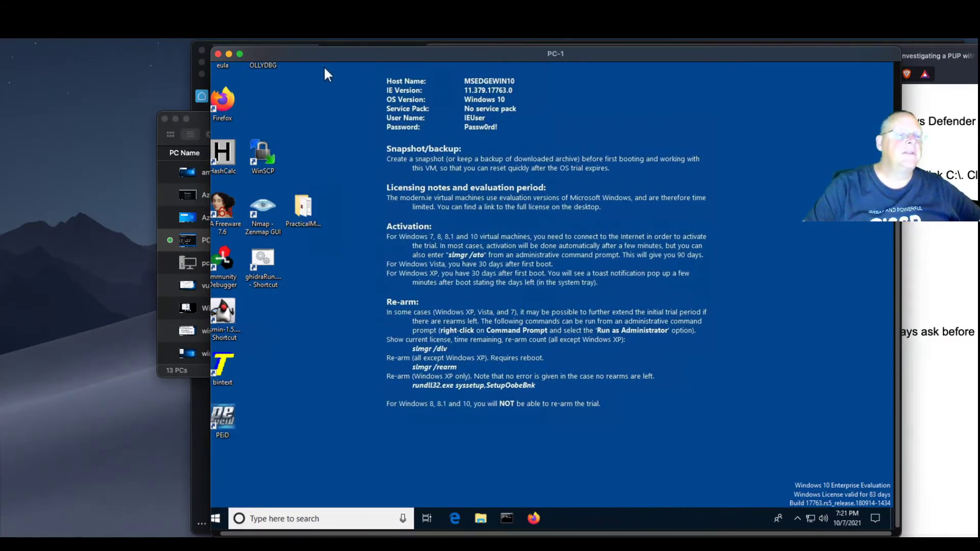
pyautogui.moveTo(329, 55); pyautogui.dragTo(140, 53)
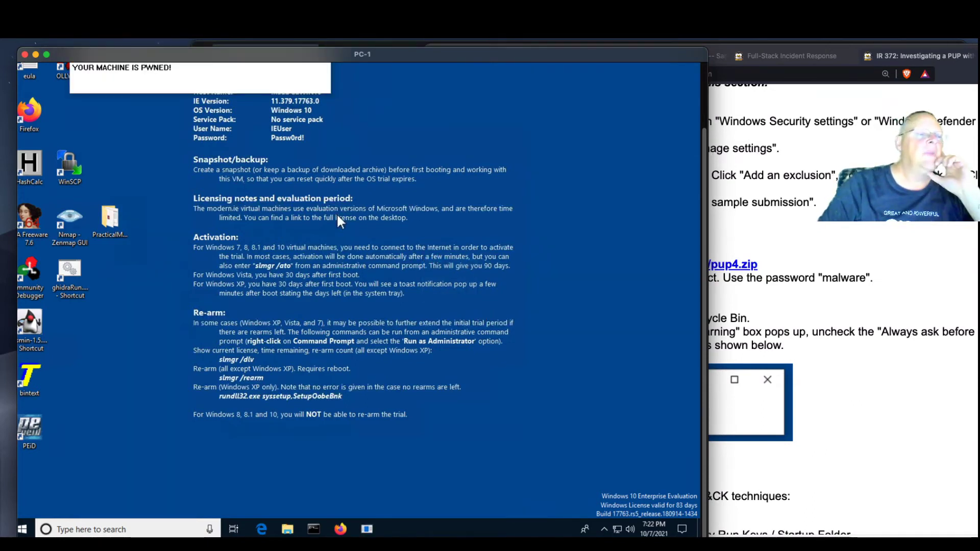
pyautogui.moveTo(188, 112); pyautogui.dragTo(265, 203)
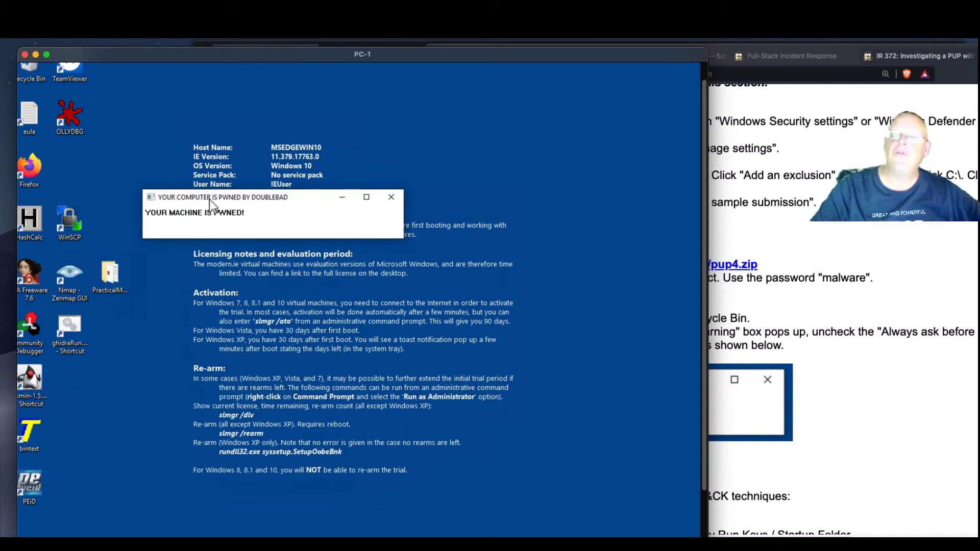
pyautogui.click(947, 71)
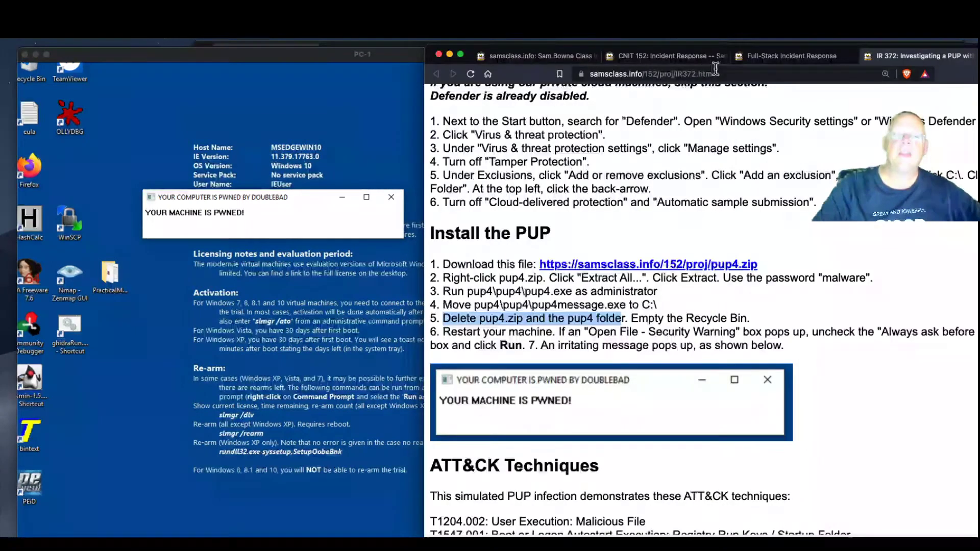
# Scroll the lab page past Task 2 to Using Autoruns, then bring Velociraptor forward
pyautogui.moveTo(977, 59); pyautogui.dragTo(691, 57)
pyautogui.scroll(-4, 580, 242)
pyautogui.scroll(-2, 580, 247)
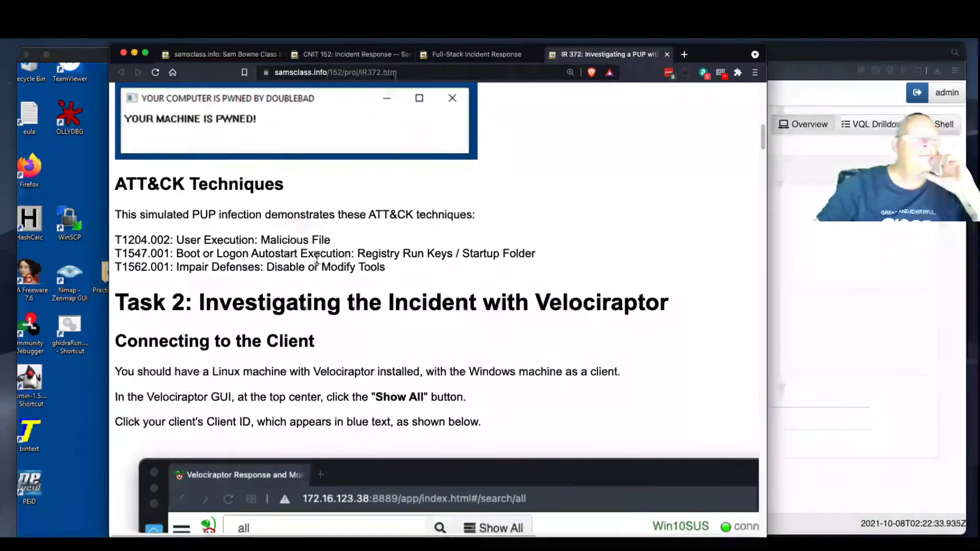
pyautogui.scroll(-4, 291, 297)
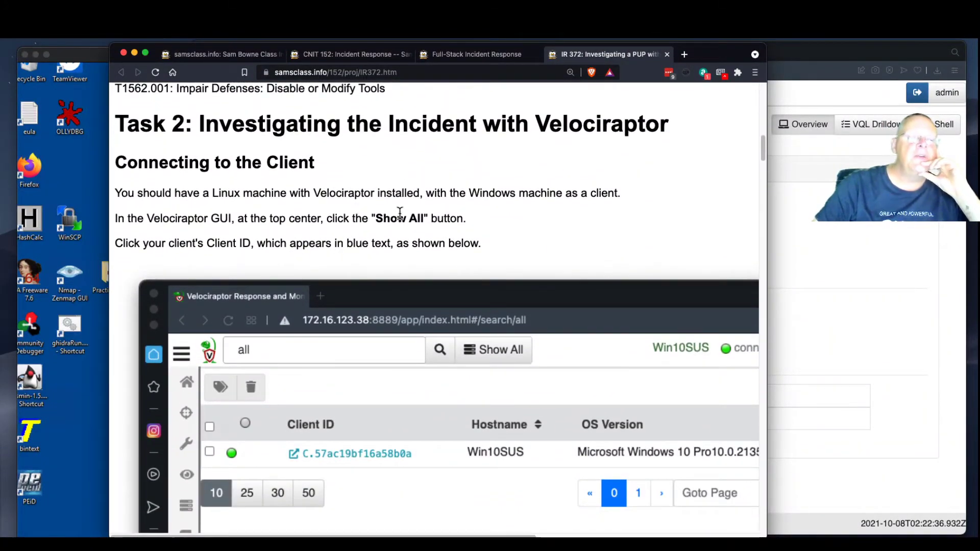
pyautogui.scroll(-18, 409, 232)
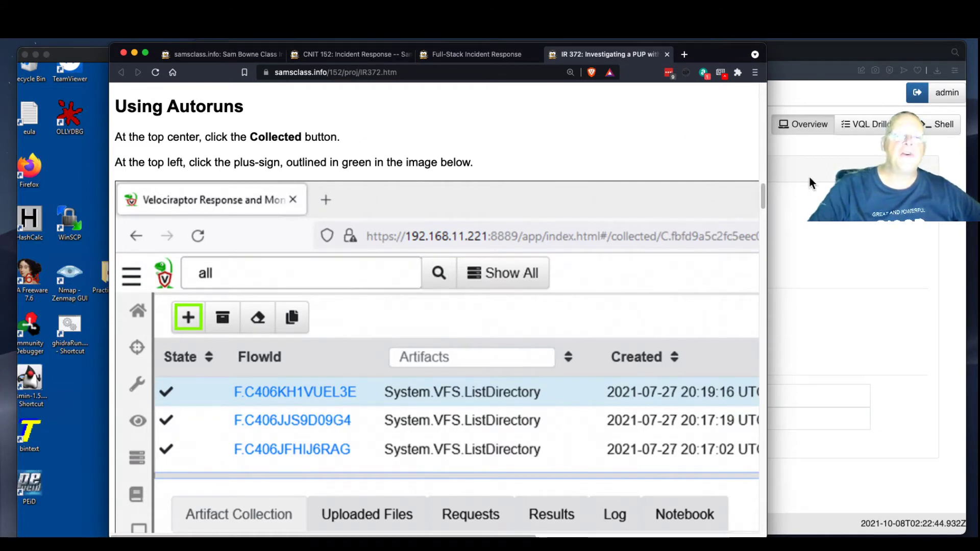
pyautogui.moveTo(703, 59); pyautogui.dragTo(979, 60)
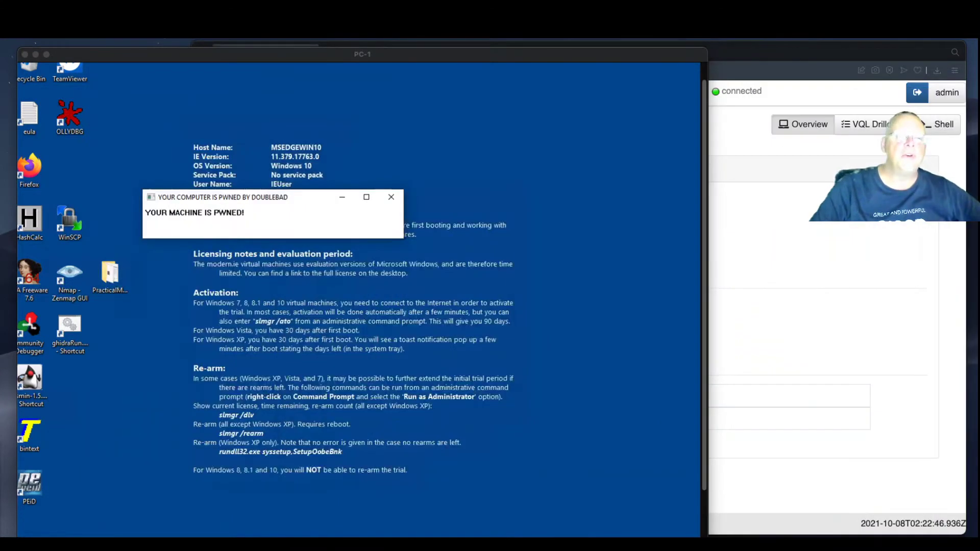
pyautogui.click(897, 244)
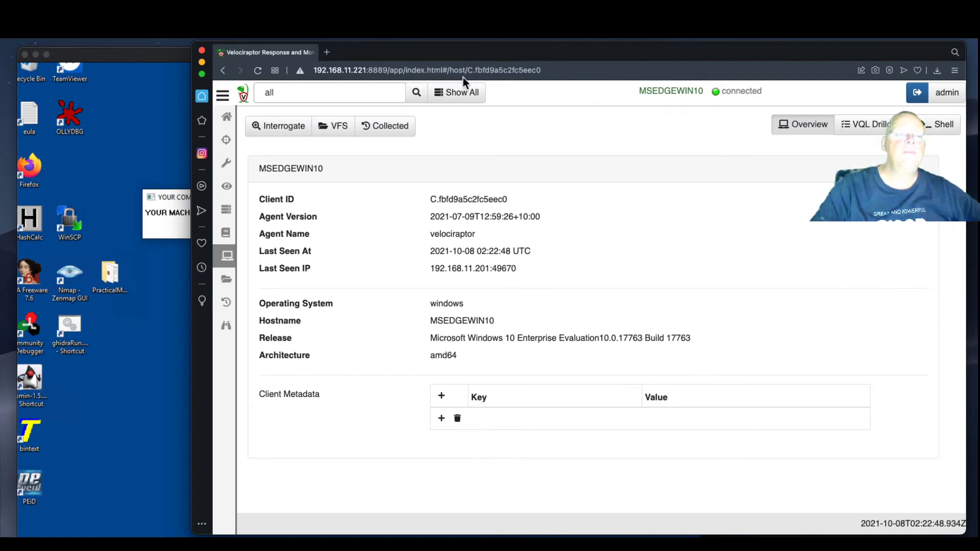
# Open the MSEDGEWIN10 client from the full client list and view its collected flows
pyautogui.moveTo(454, 50); pyautogui.dragTo(284, 57)
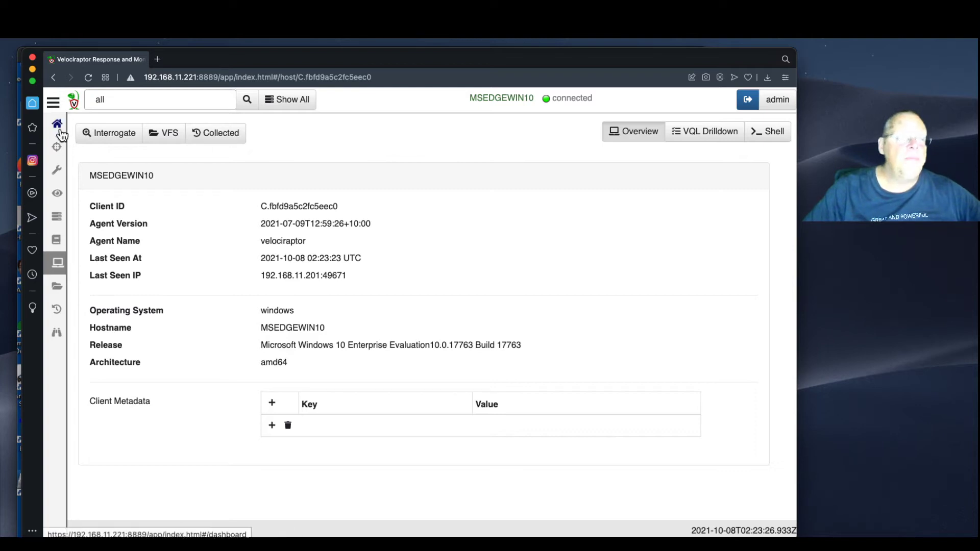
pyautogui.click(73, 104)
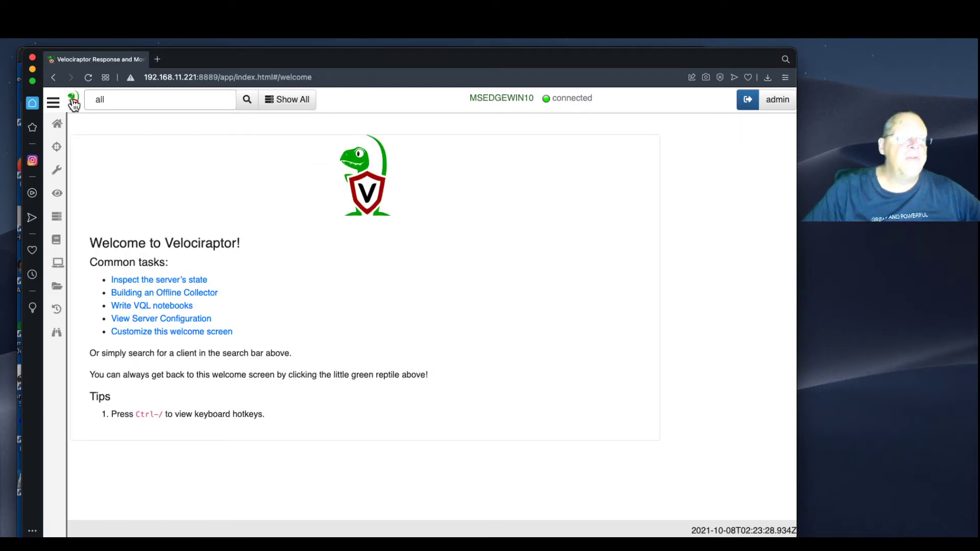
pyautogui.click(282, 102)
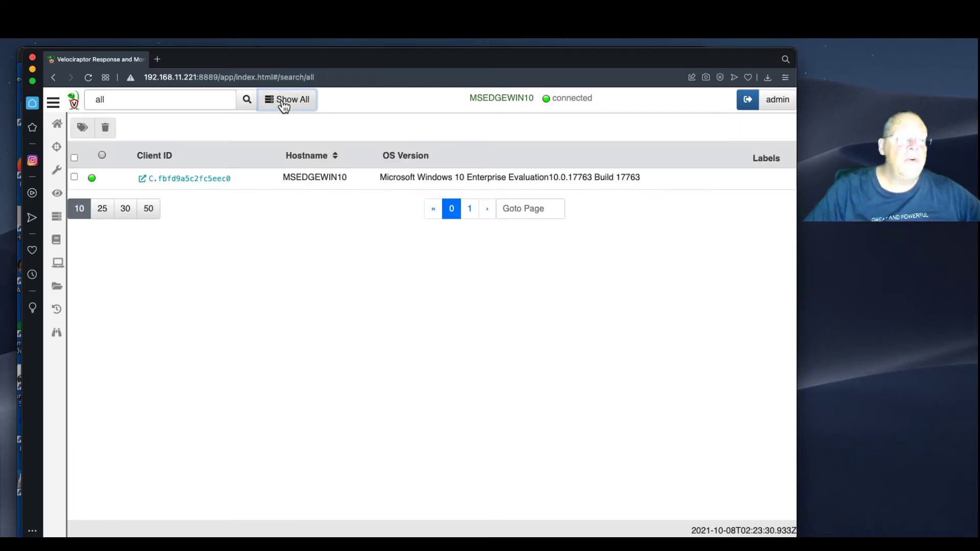
pyautogui.click(199, 181)
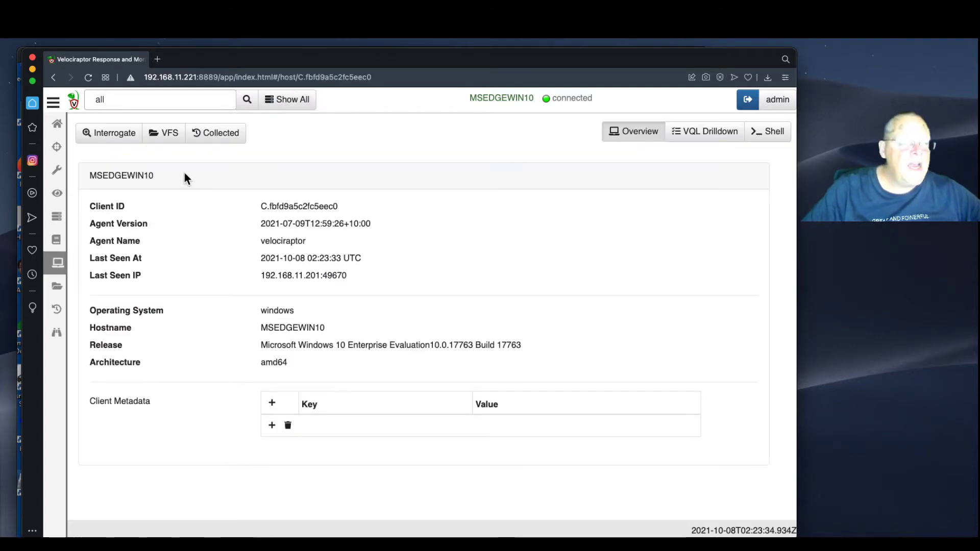
pyautogui.click(204, 131)
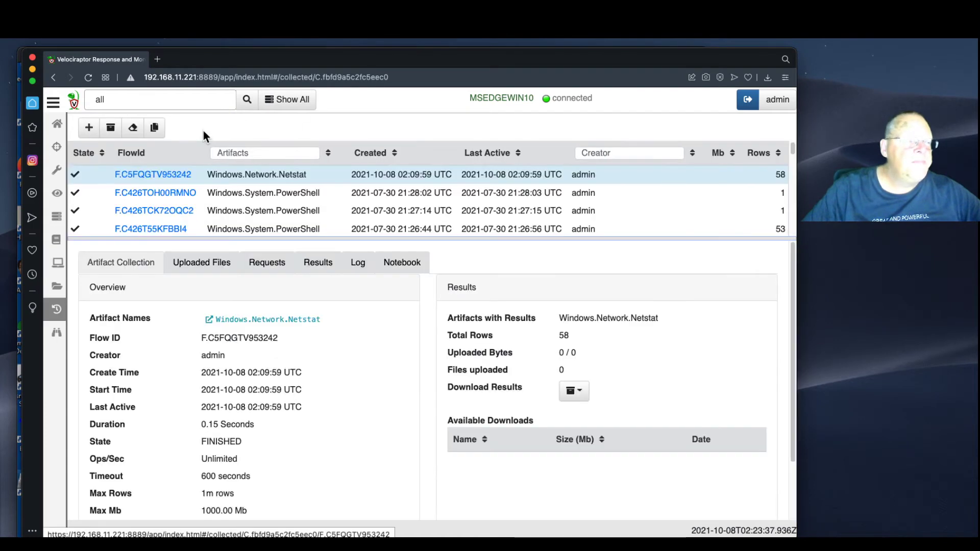
# Find 'autorun' and launch Windows.Sysinternals.Autoruns on MSEDGEWIN10 with default parameters
pyautogui.click(90, 131)
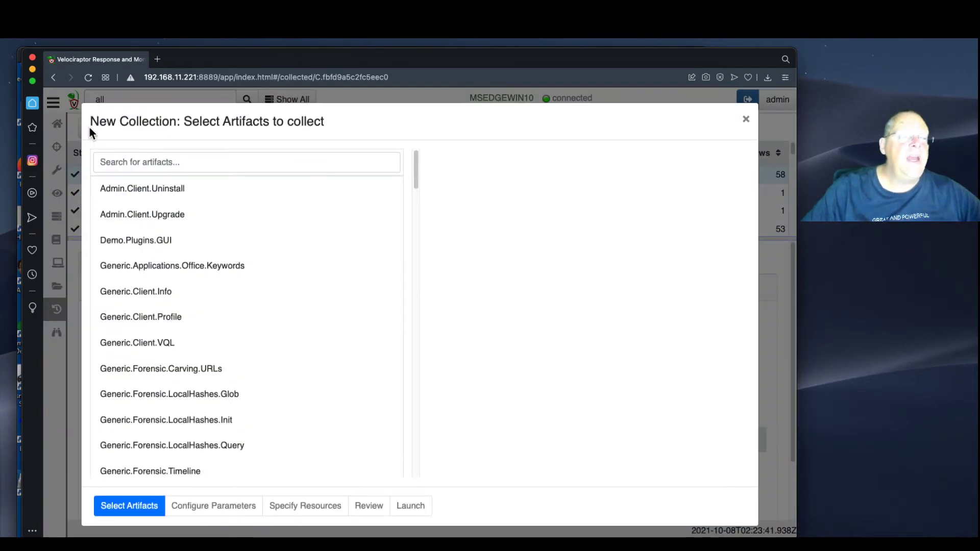
pyautogui.click(145, 161)
pyautogui.write('a')
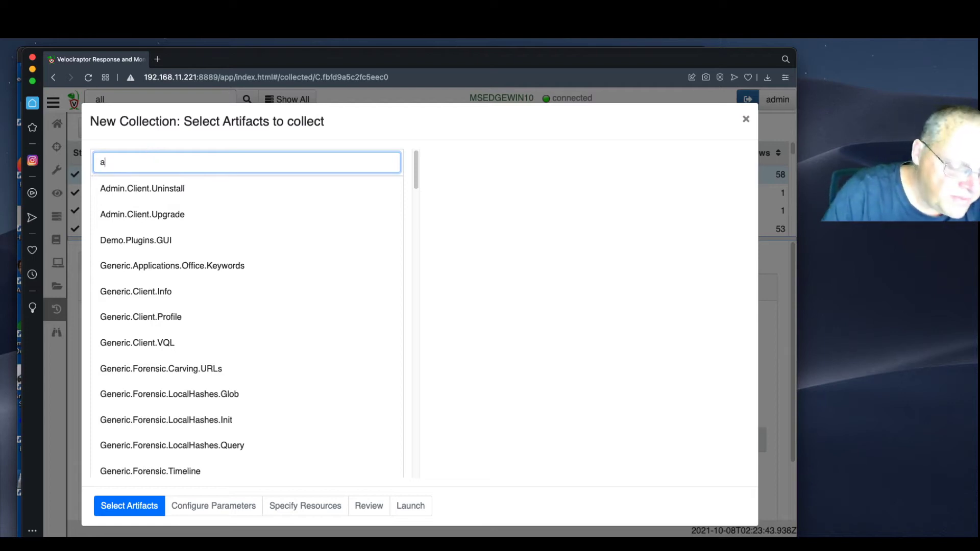
pyautogui.write('utorun')
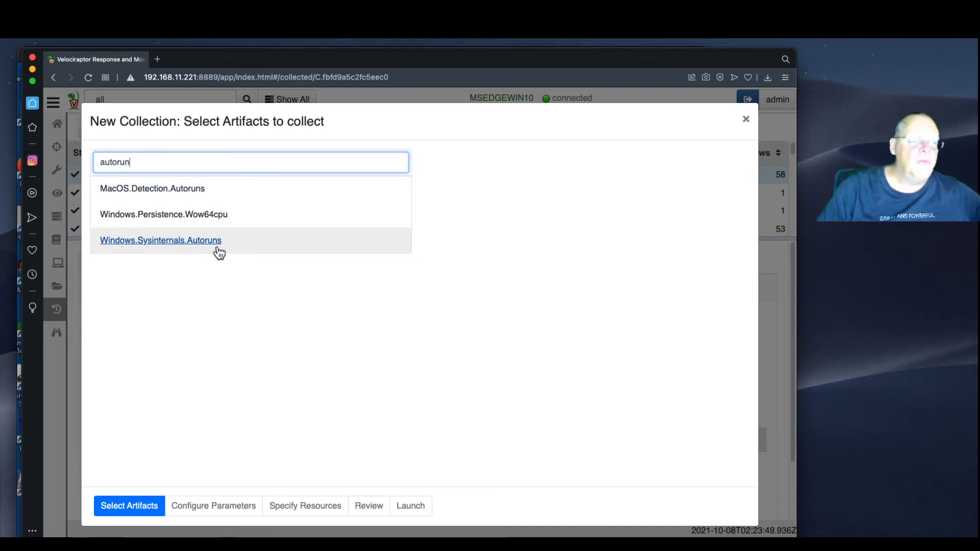
pyautogui.click(258, 246)
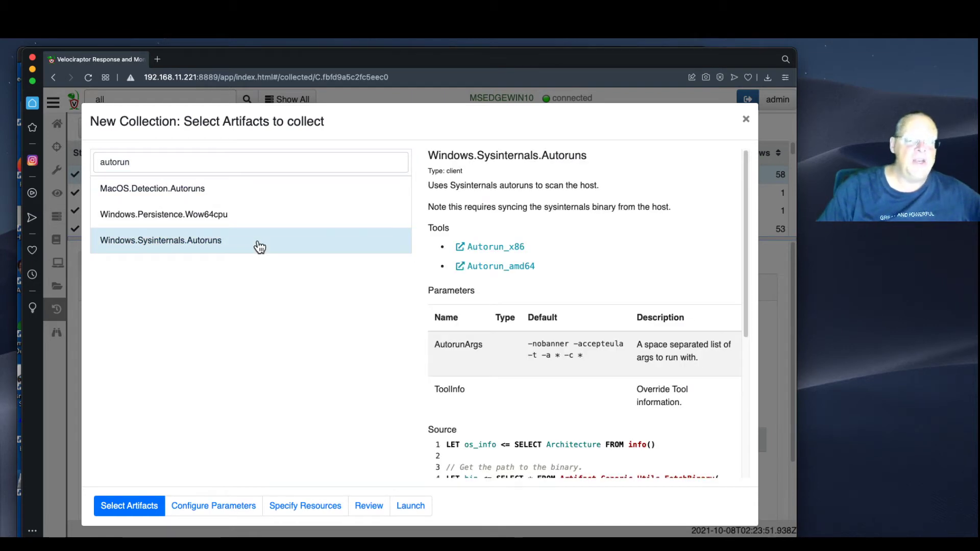
pyautogui.click(210, 505)
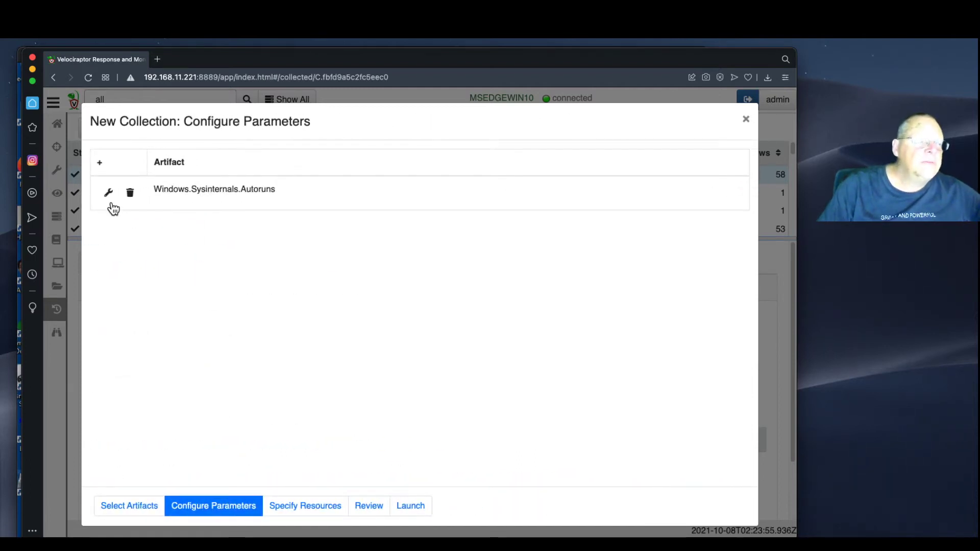
pyautogui.click(108, 195)
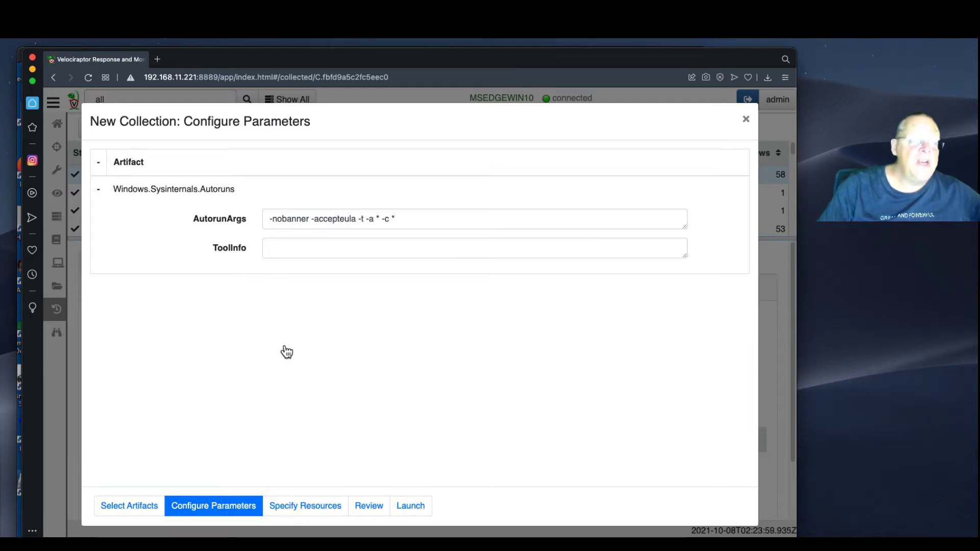
pyautogui.click(422, 509)
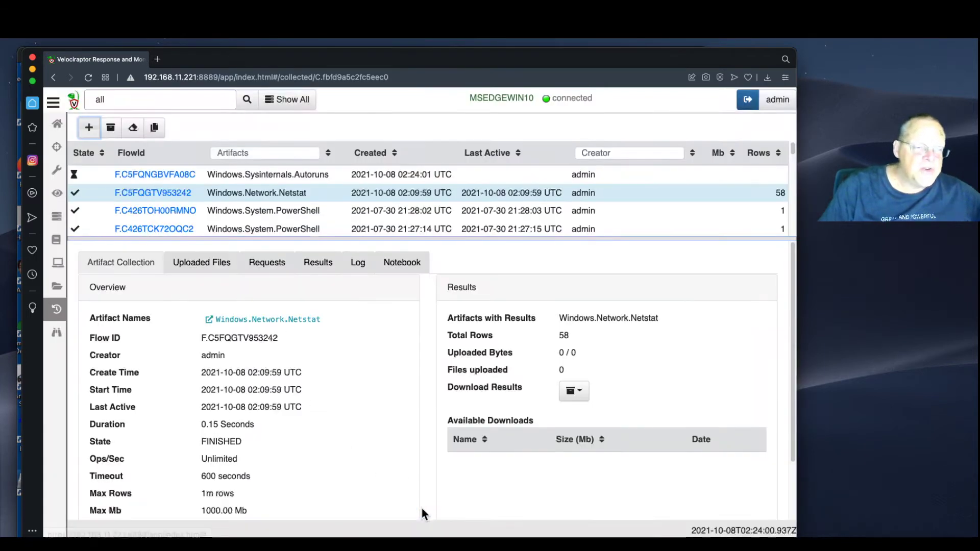
# Watch the Autoruns flow's log, showing all 14 rows, until it finishes with 1346 rows
pyautogui.click(277, 176)
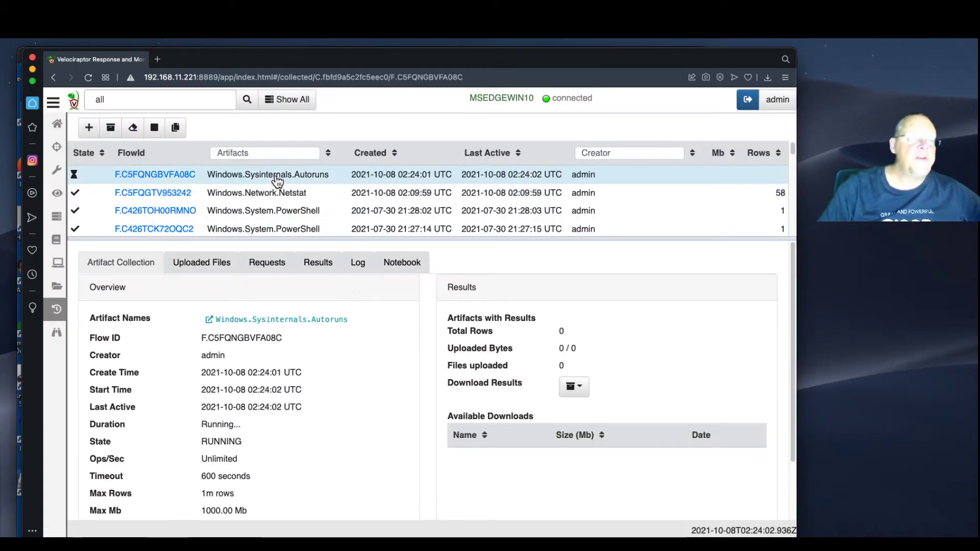
pyautogui.click(358, 269)
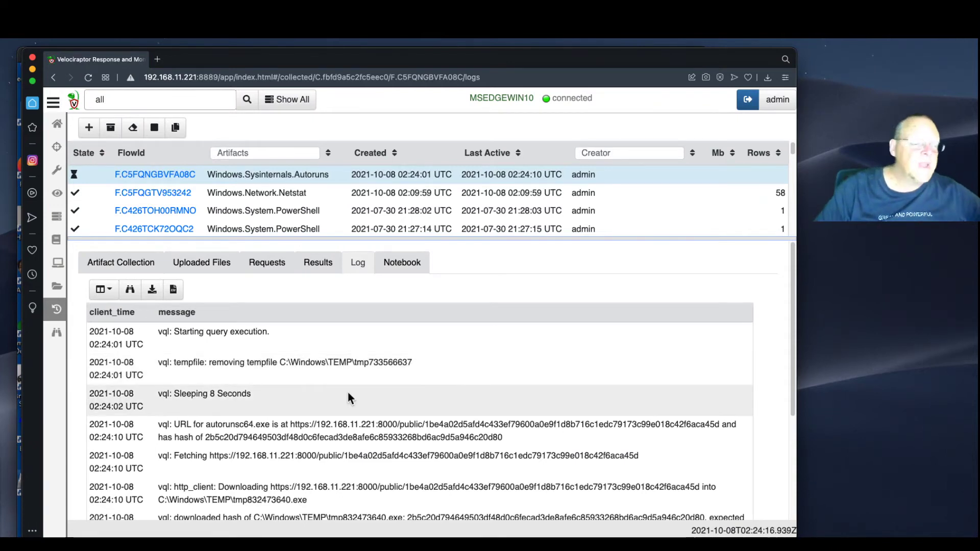
pyautogui.scroll(-3, 348, 395)
pyautogui.scroll(-5, 427, 385)
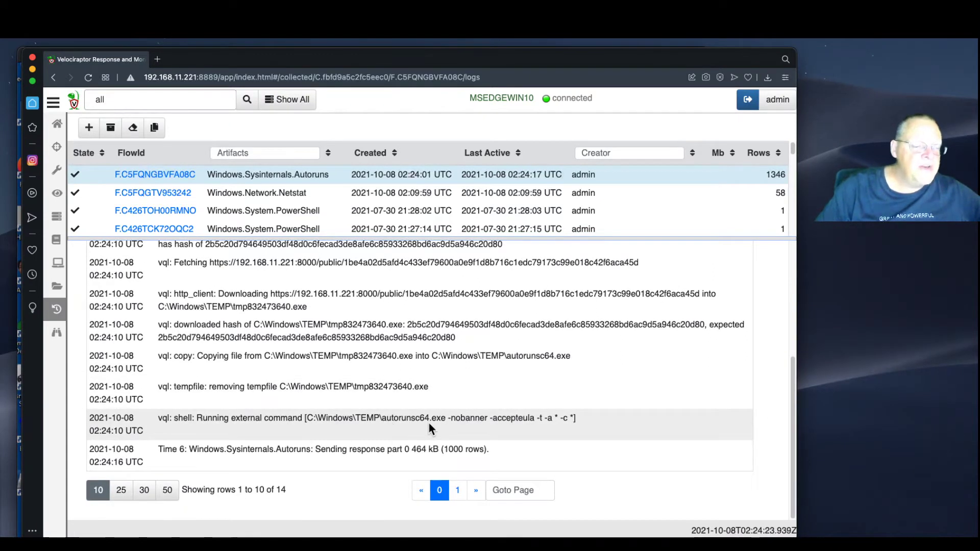
pyautogui.click(147, 490)
pyautogui.scroll(-3, 317, 438)
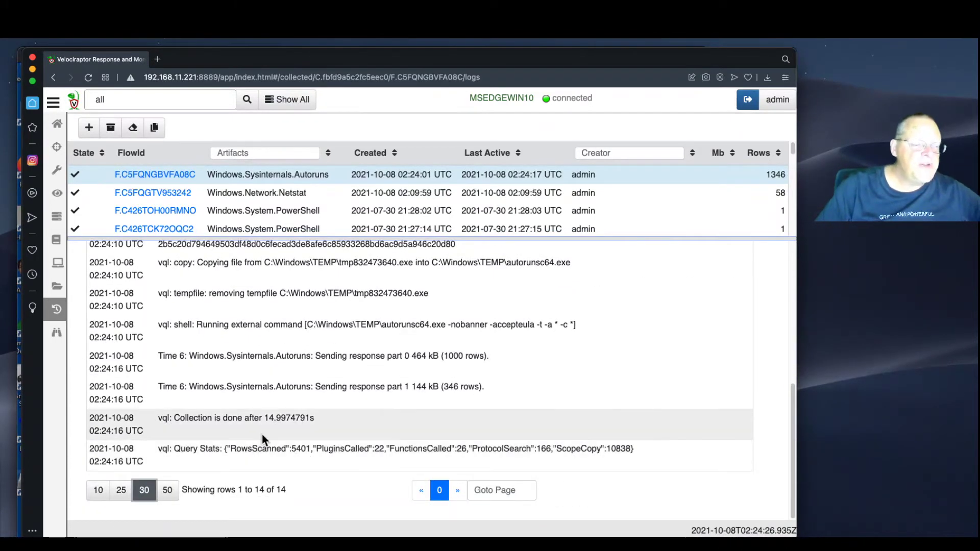
pyautogui.scroll(10, 330, 422)
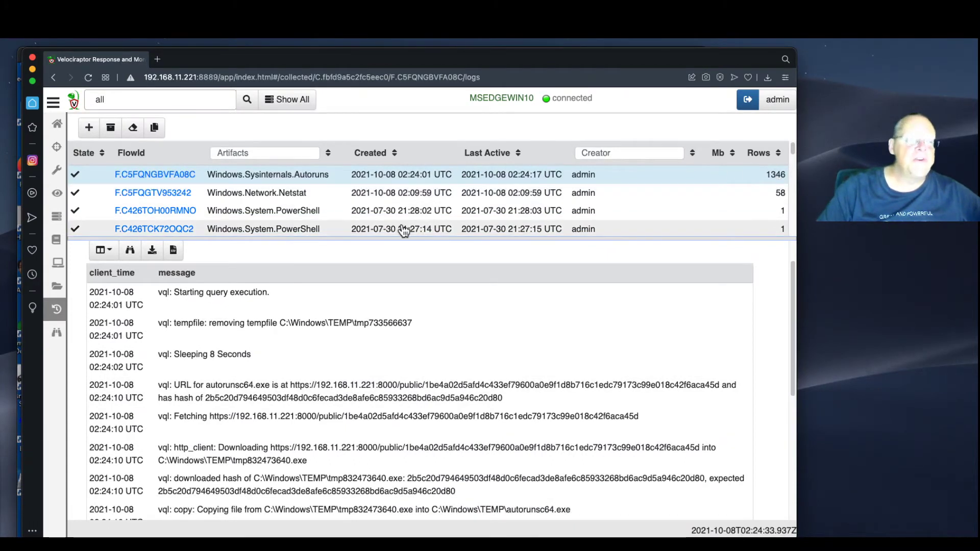
pyautogui.scroll(1, 428, 306)
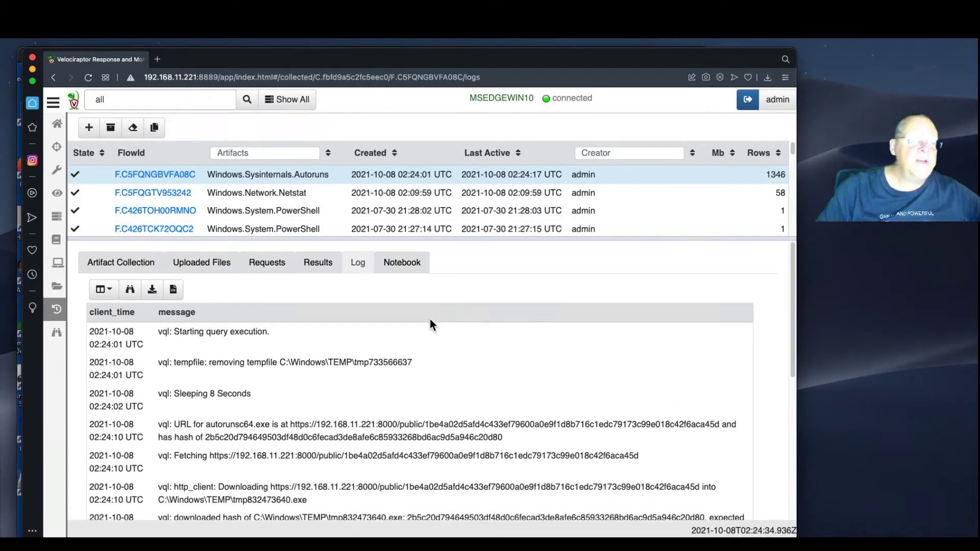
pyautogui.click(318, 263)
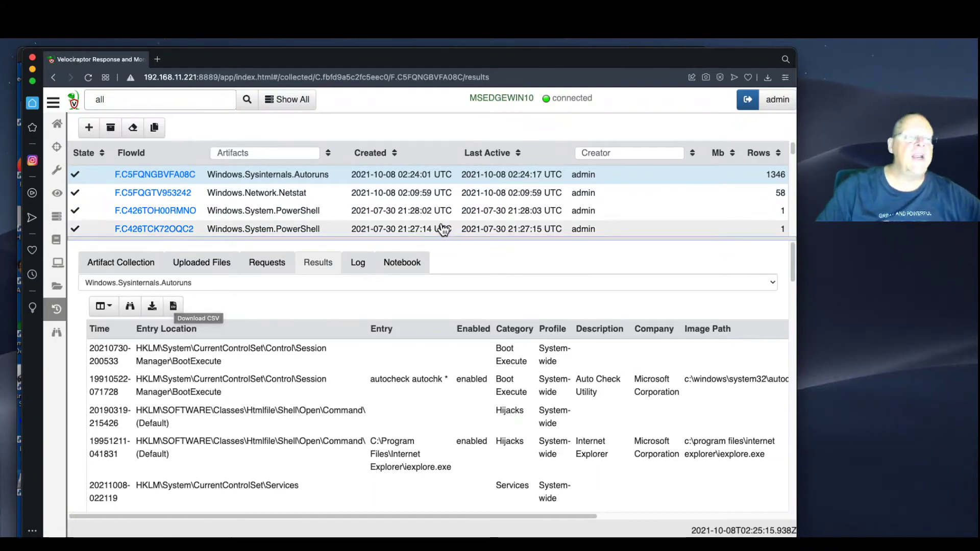
# Slide the browser aside to reveal PC-1's desktop and taskbar, then bring Velociraptor back
pyautogui.moveTo(528, 62); pyautogui.dragTo(979, 193)
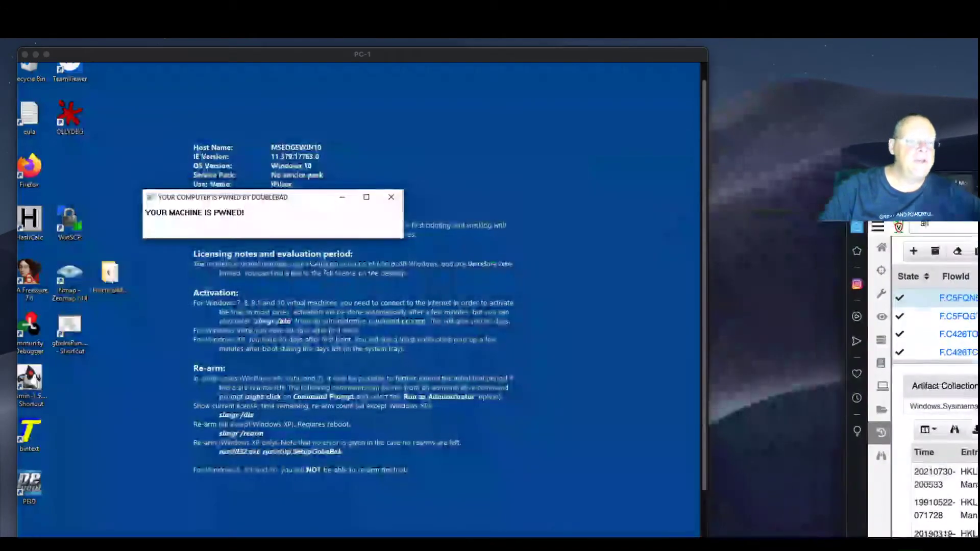
pyautogui.scroll(-3, 549, 408)
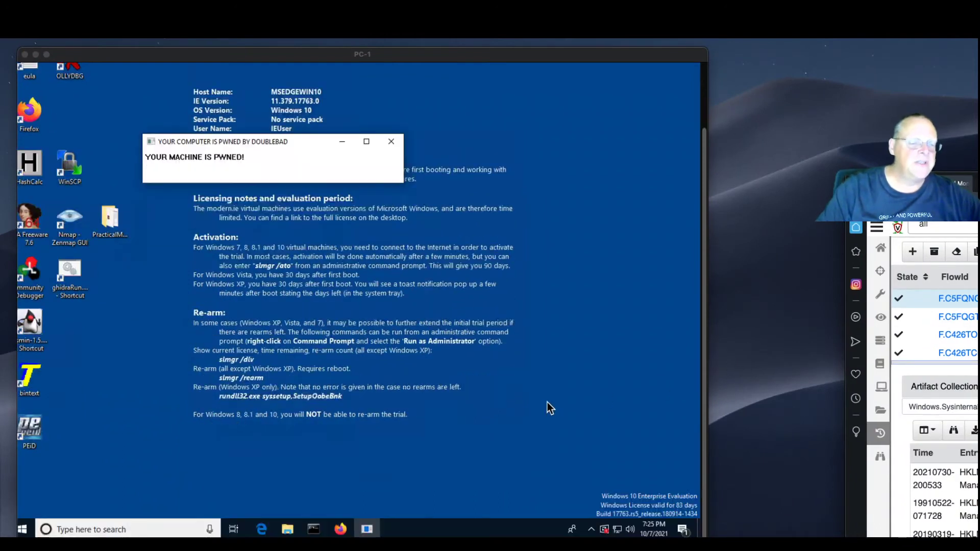
pyautogui.moveTo(977, 188); pyautogui.dragTo(314, 60)
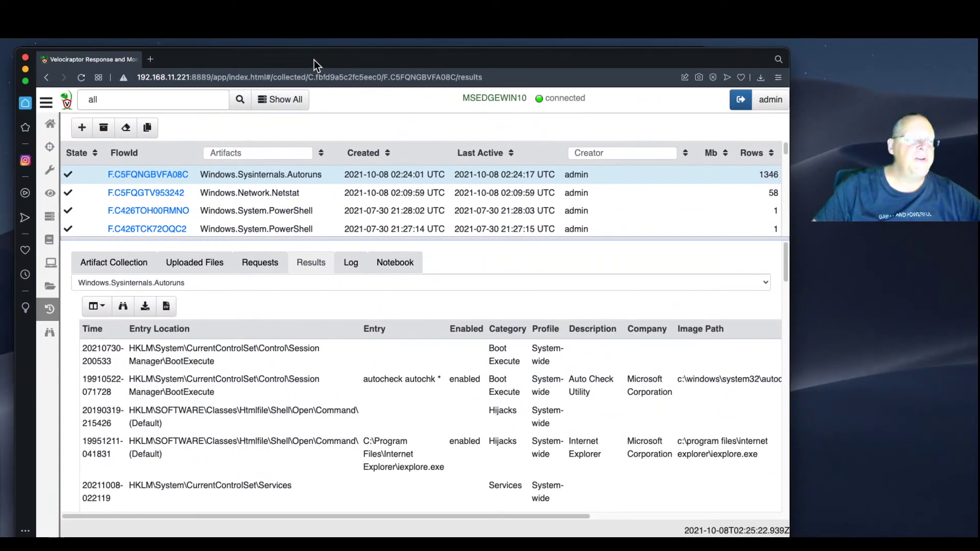
# Download the 1346-row Autoruns results as a CSV file
pyautogui.click(166, 306)
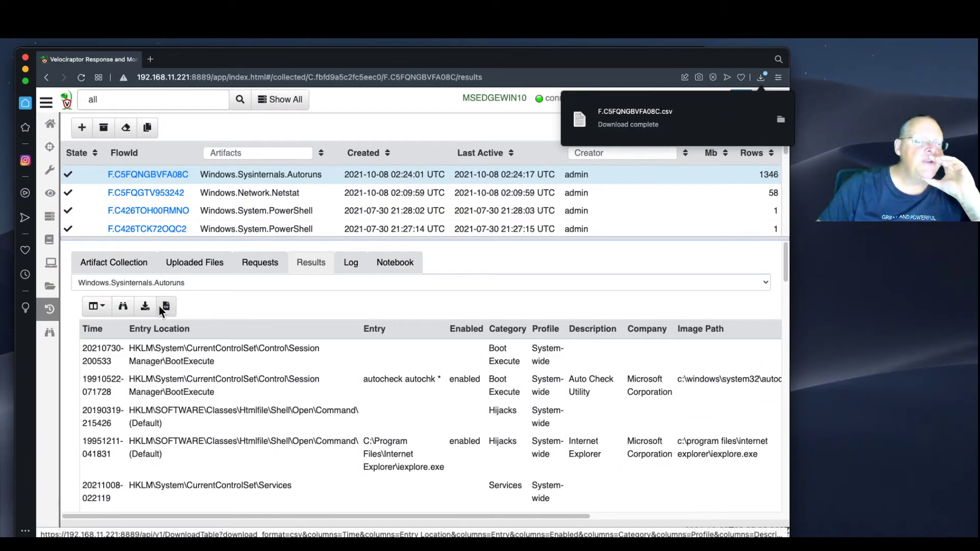
pyautogui.click(780, 121)
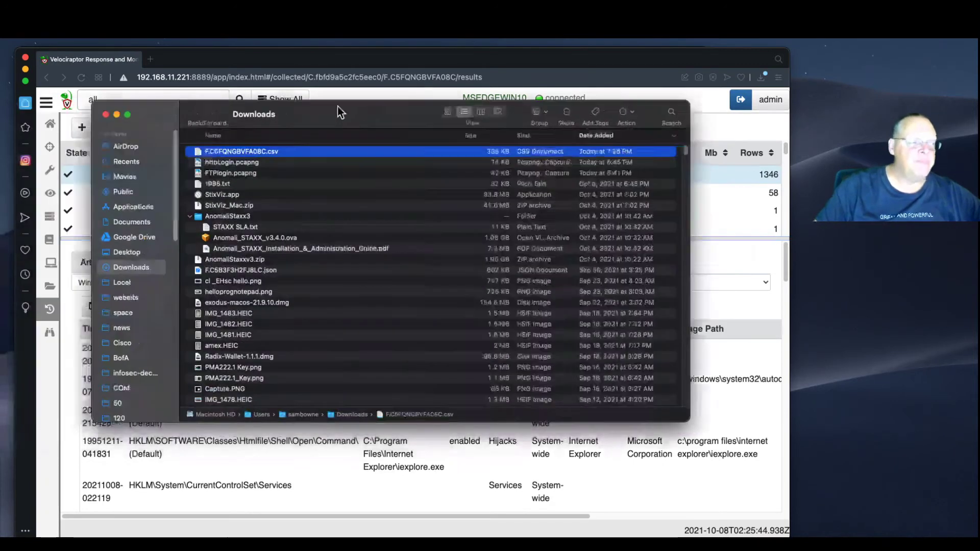
# Open F.C5FQNGBVFA08C.csv from the Downloads folder in Numbers
pyautogui.moveTo(338, 107); pyautogui.dragTo(377, 108)
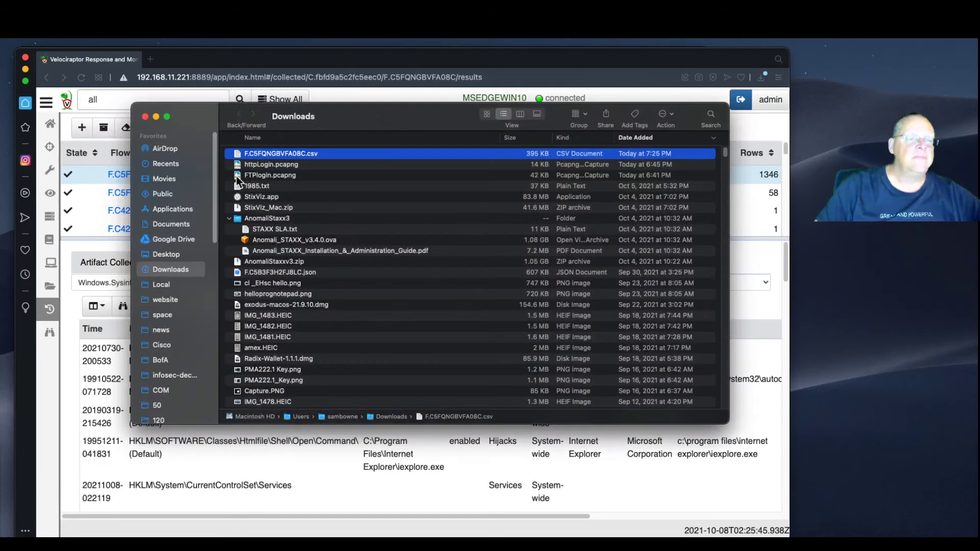
pyautogui.doubleClick(299, 153)
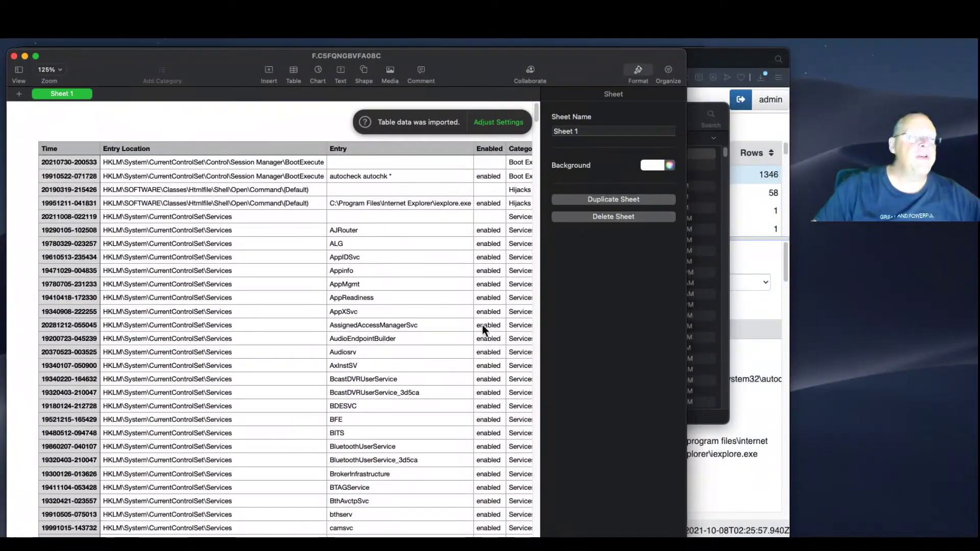
# Close the Format sidebar and enlarge the Numbers window to show full Autoruns descriptions
pyautogui.click(638, 74)
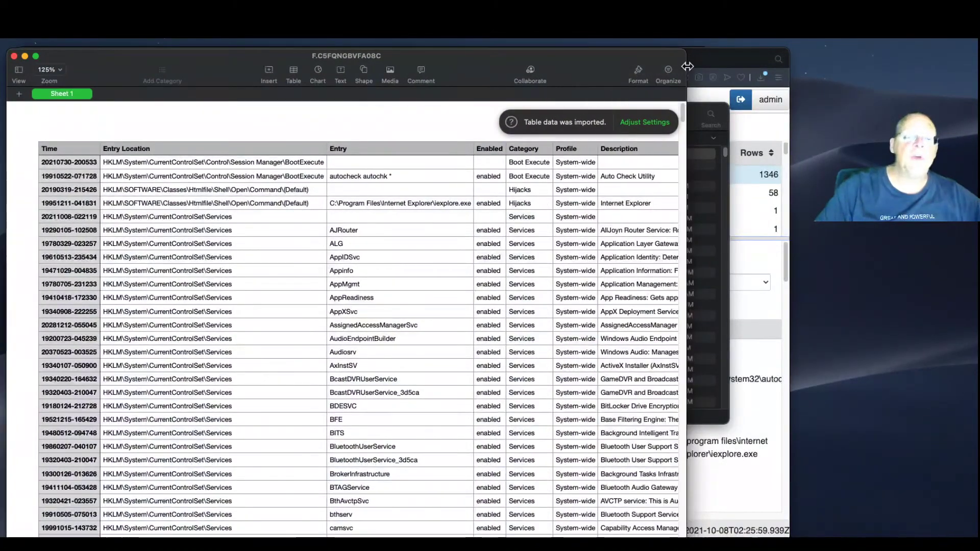
pyautogui.moveTo(686, 167); pyautogui.dragTo(782, 167)
pyautogui.moveTo(600, 61); pyautogui.dragTo(550, 62)
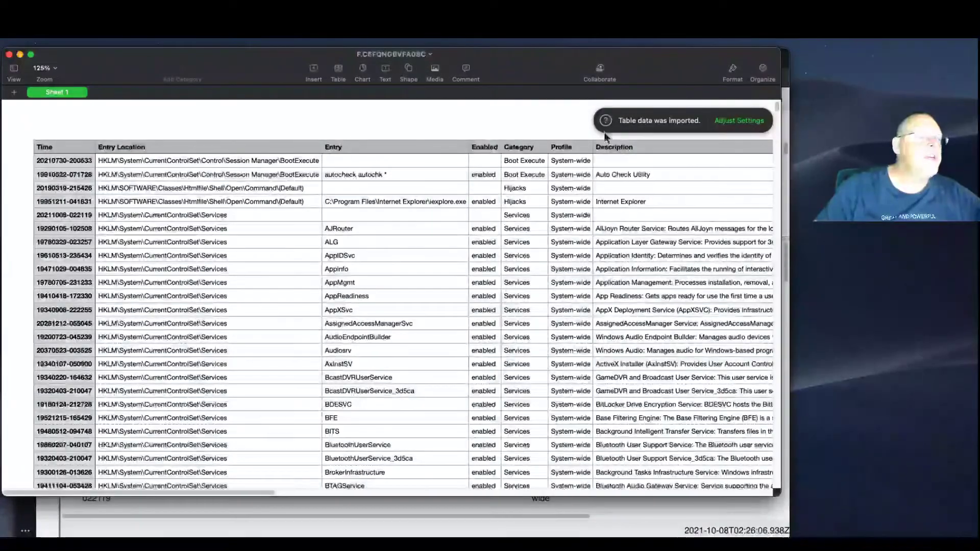
pyautogui.moveTo(774, 493); pyautogui.dragTo(790, 536)
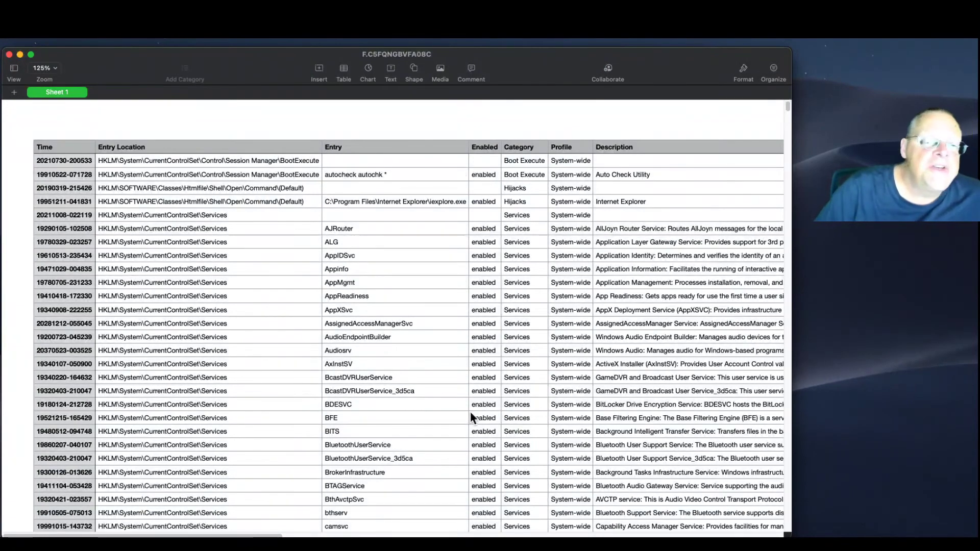
pyautogui.moveTo(237, 536); pyautogui.dragTo(646, 529)
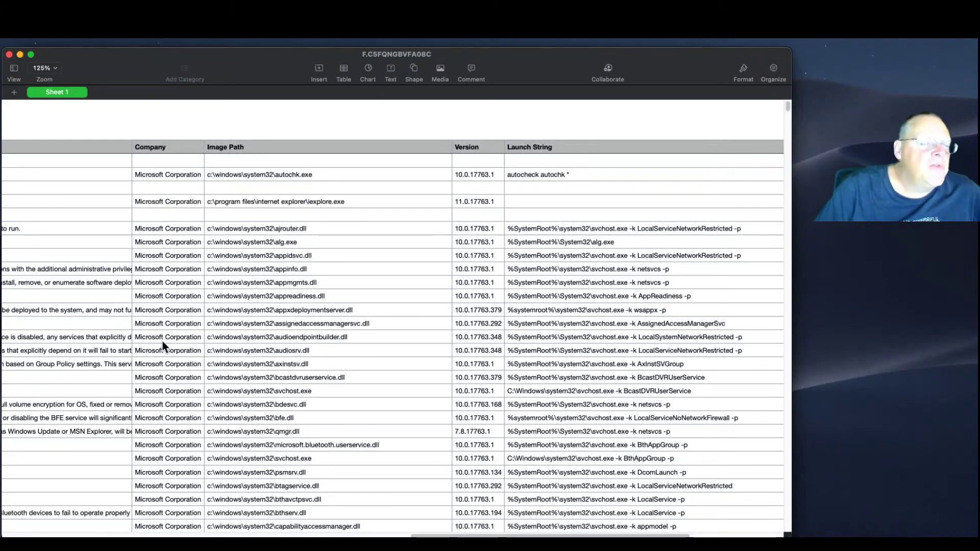
pyautogui.moveTo(431, 535); pyautogui.dragTo(404, 536)
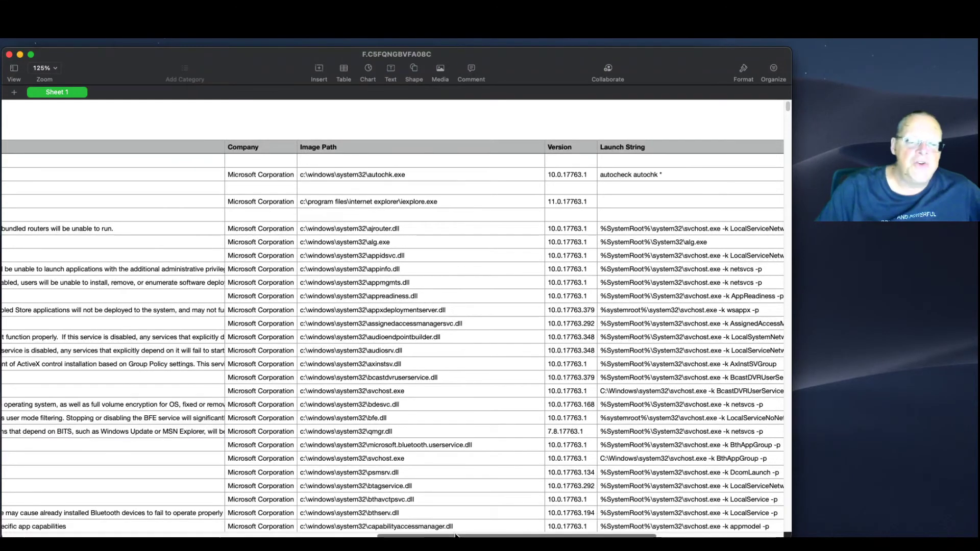
pyautogui.hscroll(-15, 281, 295)
pyautogui.hscroll(-2, 71, 201)
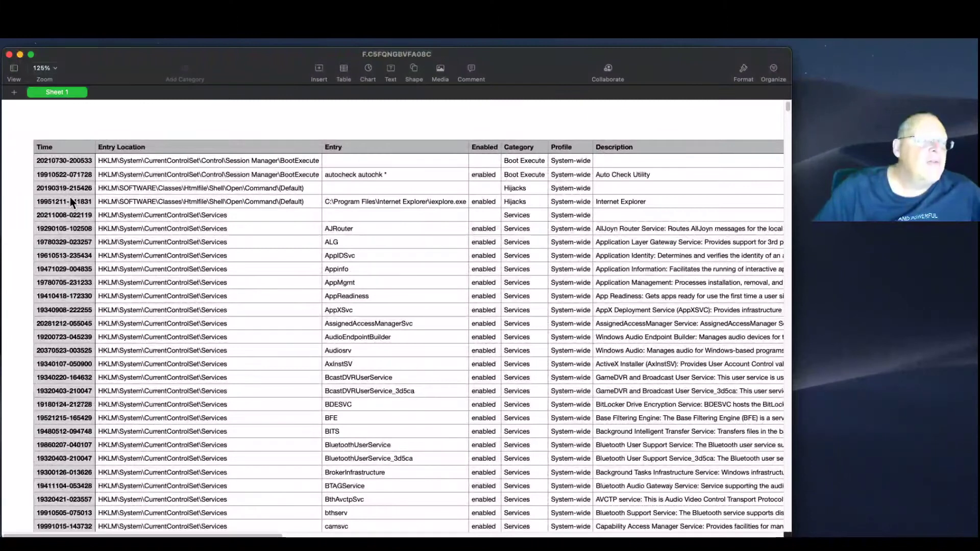
# Select the entire Autoruns table, then select the Company header cell
pyautogui.click(74, 148)
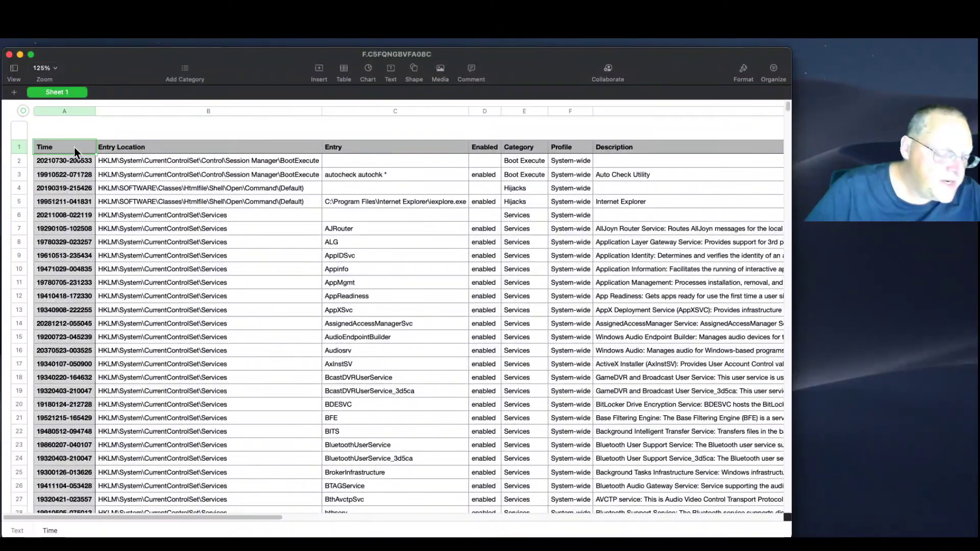
pyautogui.press('super+a')
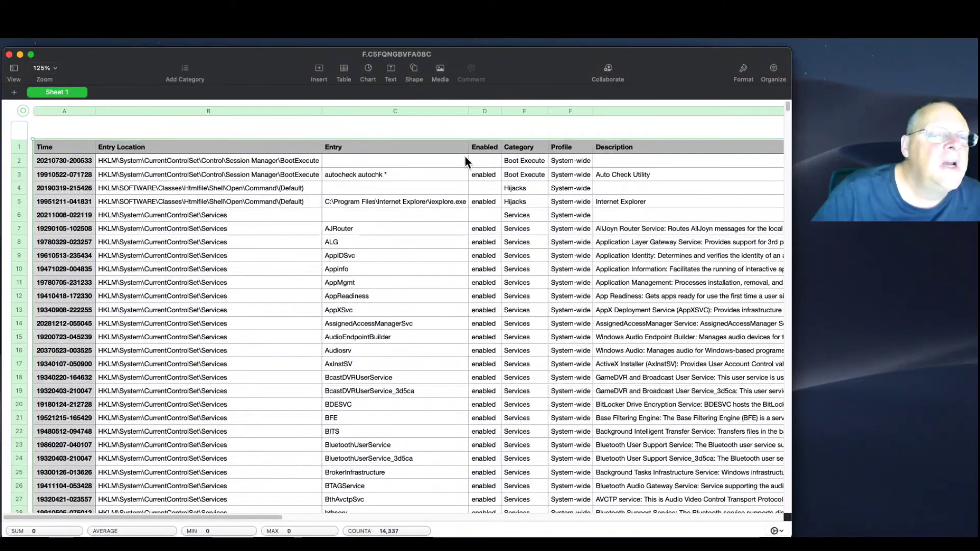
pyautogui.moveTo(270, 518); pyautogui.dragTo(702, 491)
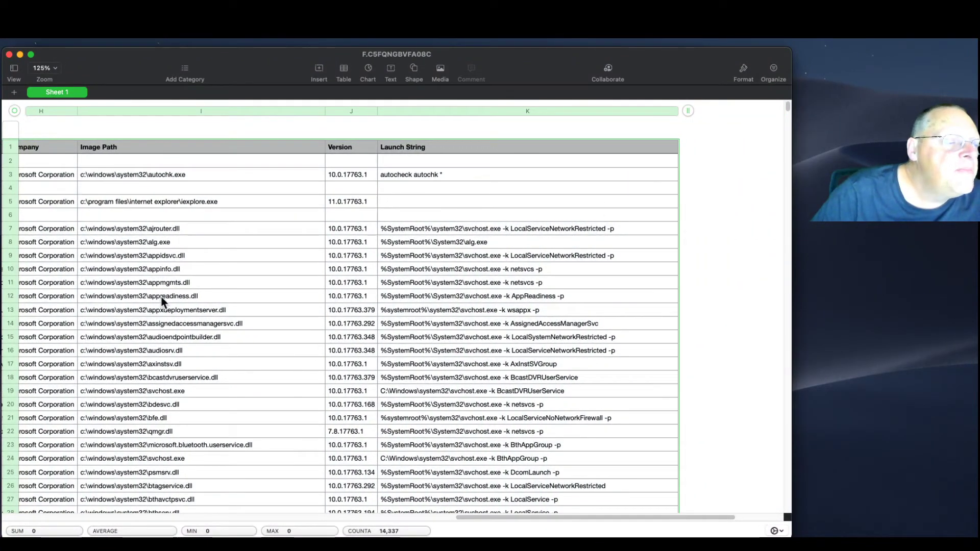
pyautogui.moveTo(482, 516); pyautogui.dragTo(369, 519)
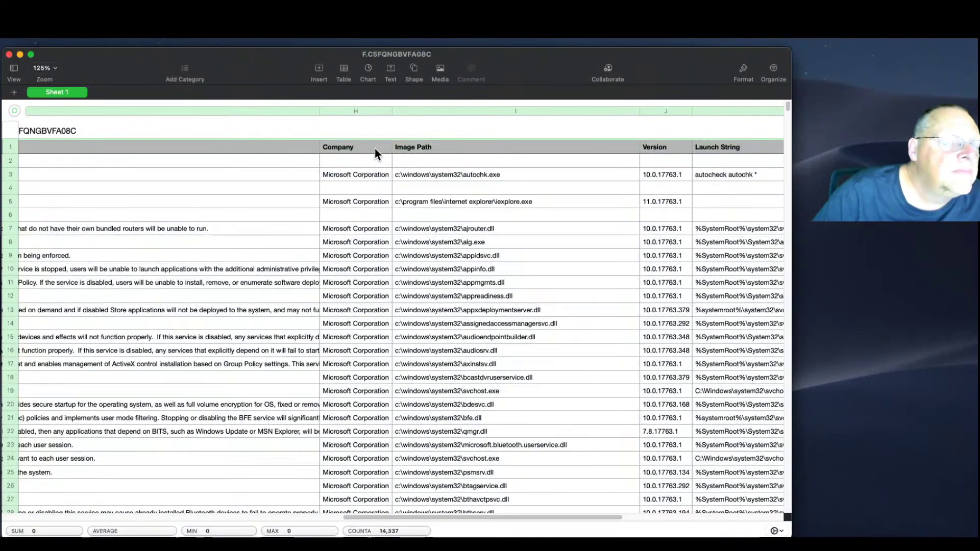
pyautogui.click(375, 148)
# Add Company as an ascending sort column for the whole table and dismiss the update prompt
pyautogui.rightClick(369, 146)
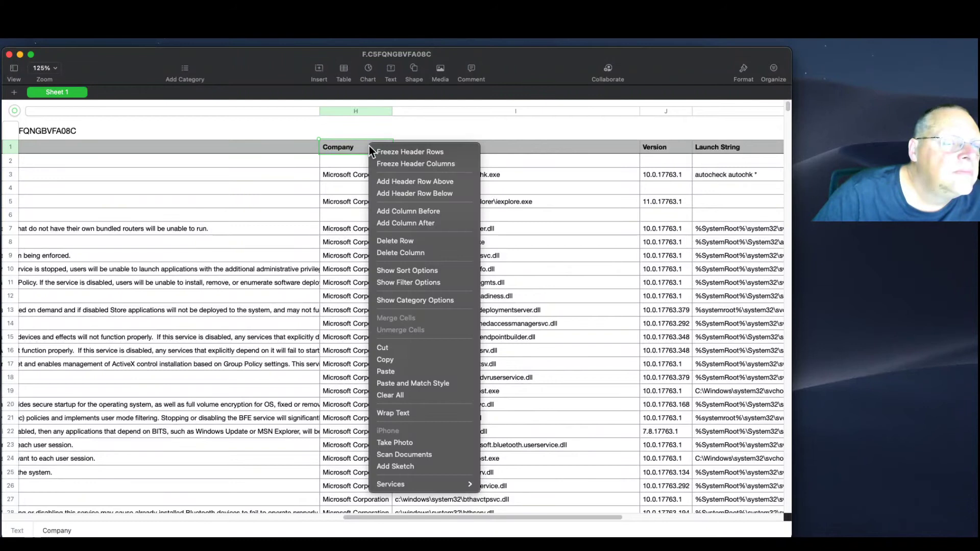
pyautogui.click(409, 269)
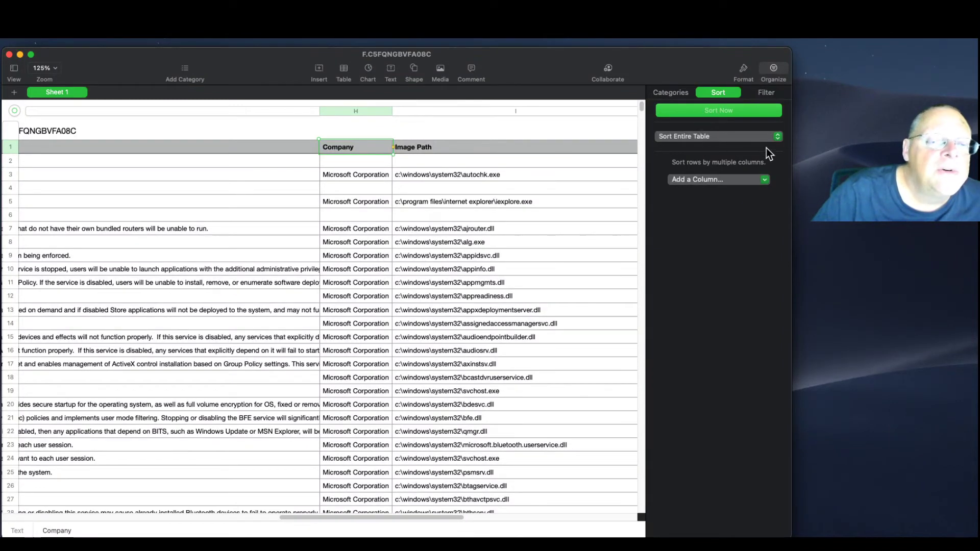
pyautogui.click(734, 179)
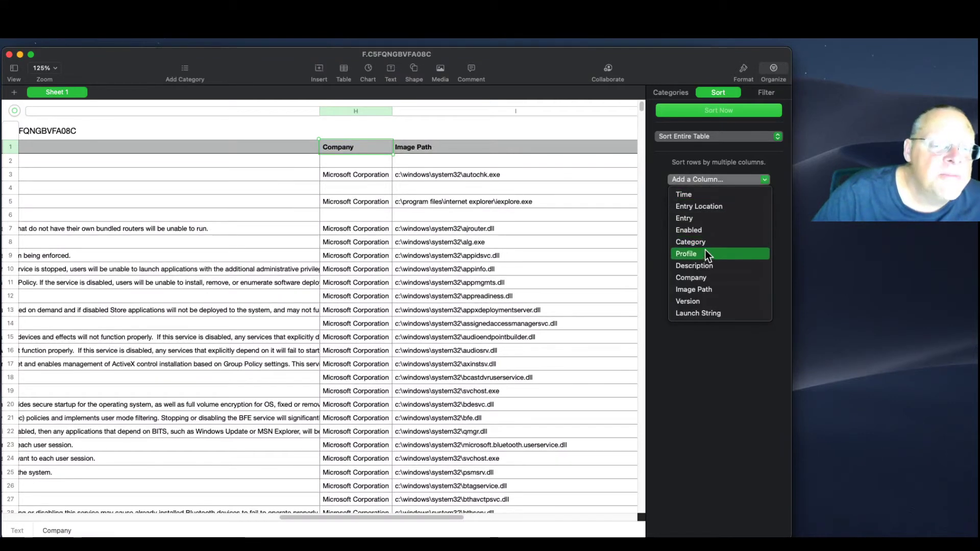
pyautogui.click(698, 275)
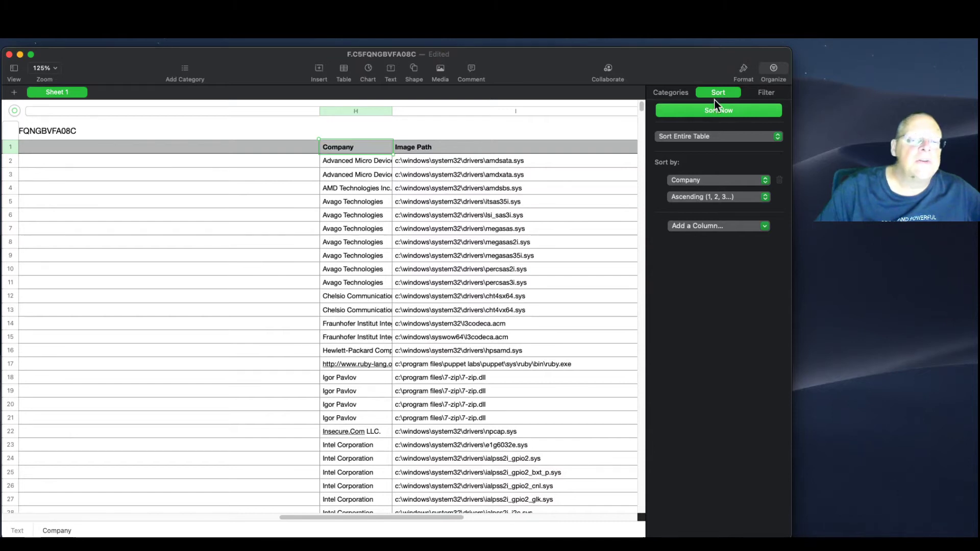
pyautogui.click(740, 71)
pyautogui.click(772, 73)
pyautogui.click(607, 73)
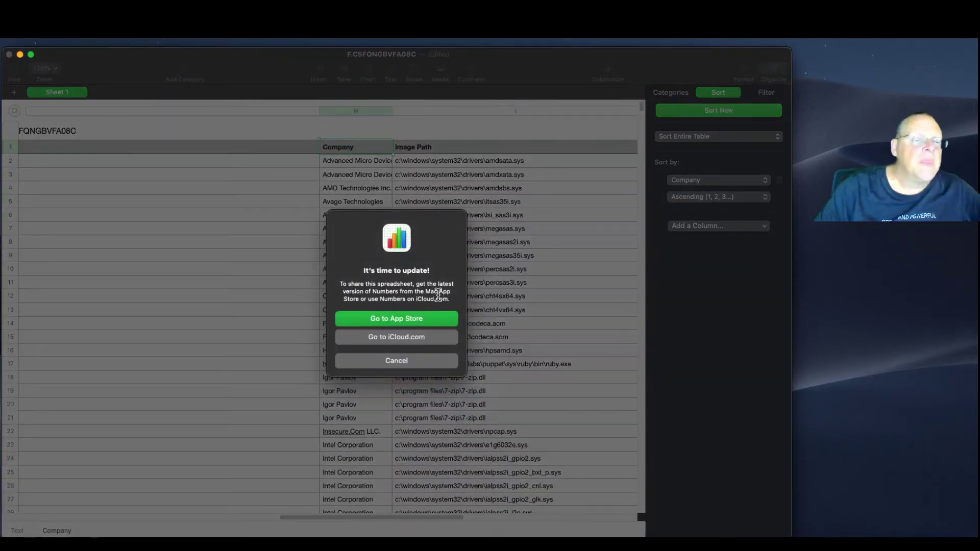
pyautogui.click(421, 360)
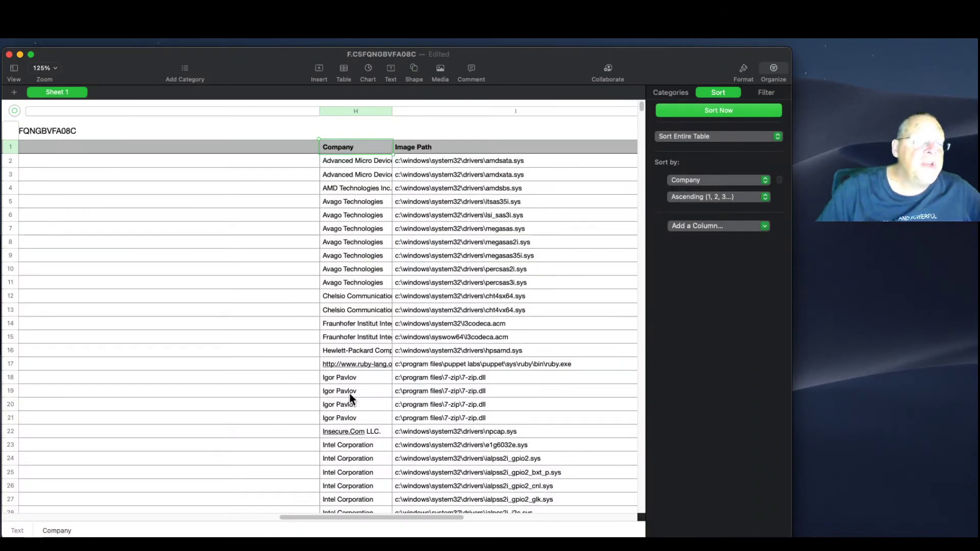
# Scroll to row 1309 to find the PUP4 entry launching C:\PUP4message.exe
pyautogui.moveTo(641, 108); pyautogui.dragTo(628, 491)
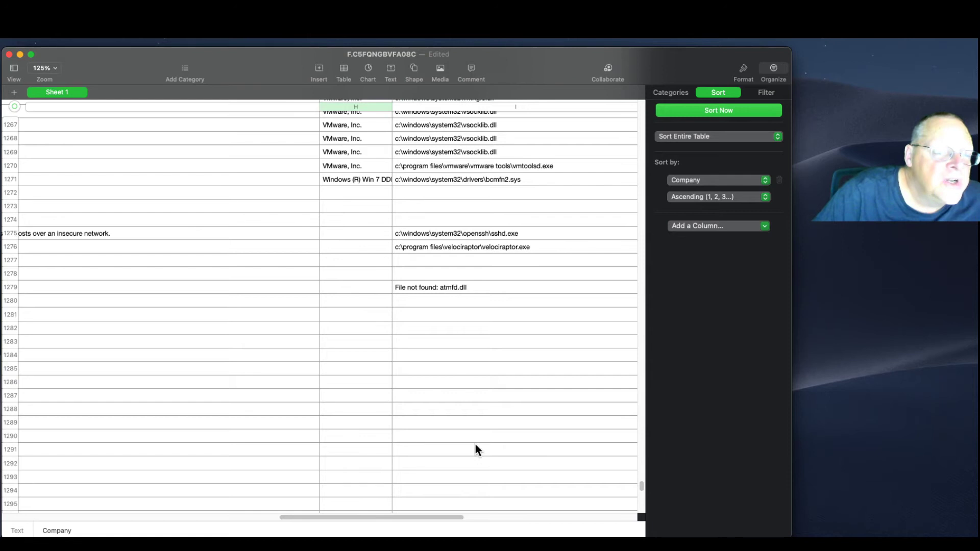
pyautogui.moveTo(408, 517); pyautogui.dragTo(162, 520)
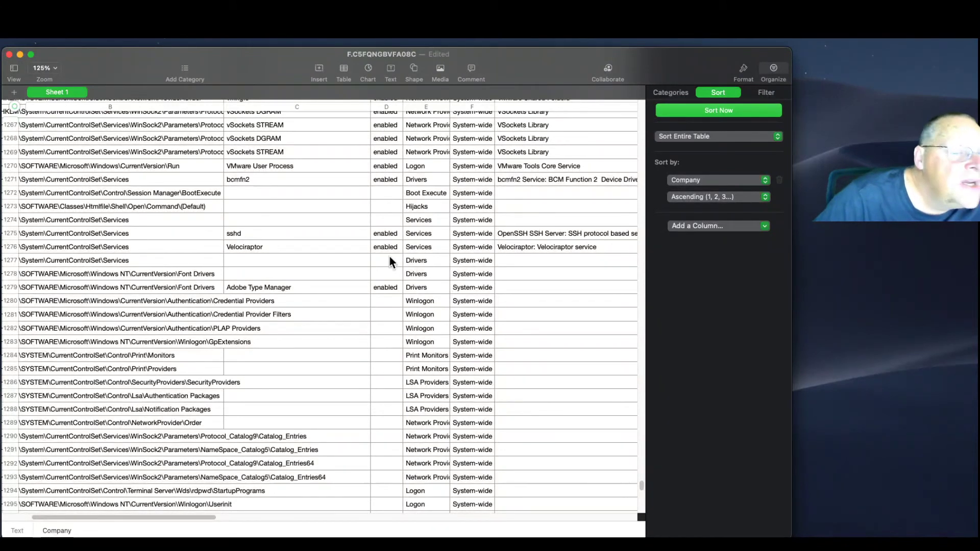
pyautogui.moveTo(127, 519); pyautogui.dragTo(91, 520)
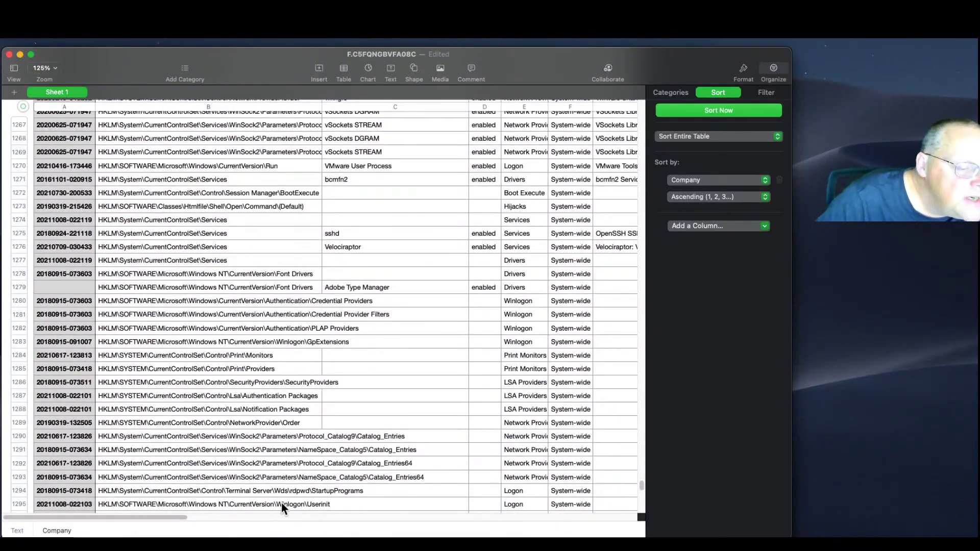
pyautogui.scroll(-2, 212, 484)
pyautogui.scroll(-5, 213, 479)
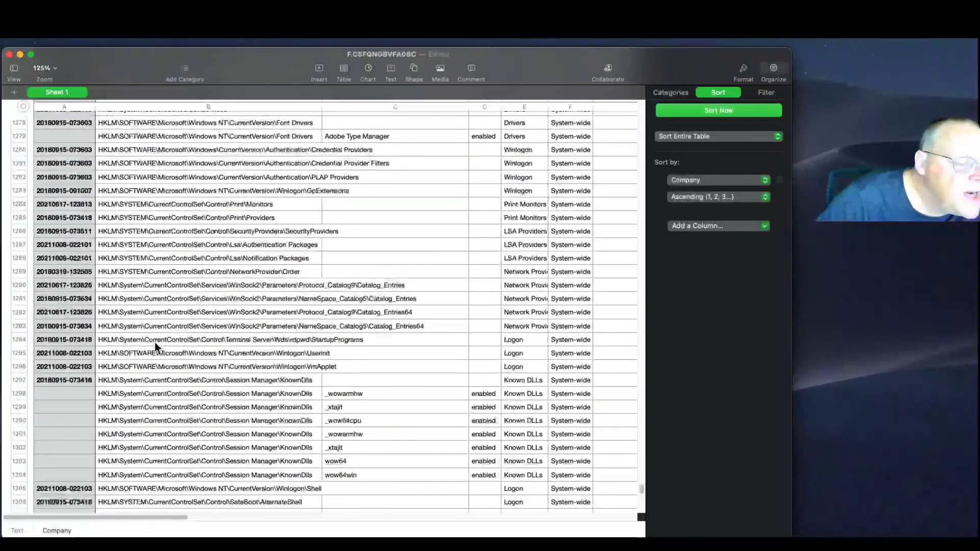
pyautogui.scroll(5, 234, 379)
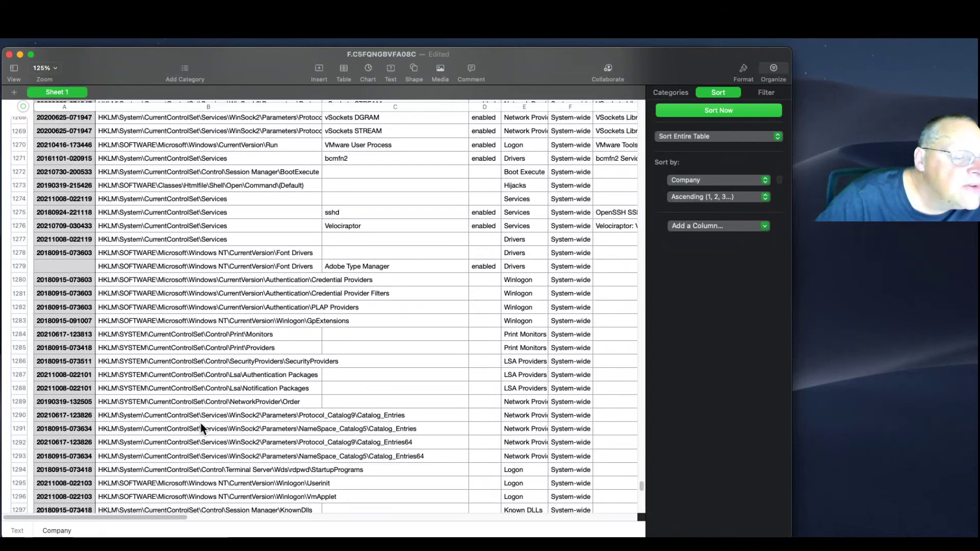
pyautogui.scroll(-1, 235, 445)
pyautogui.moveTo(135, 518); pyautogui.dragTo(526, 518)
pyautogui.scroll(-8, 464, 424)
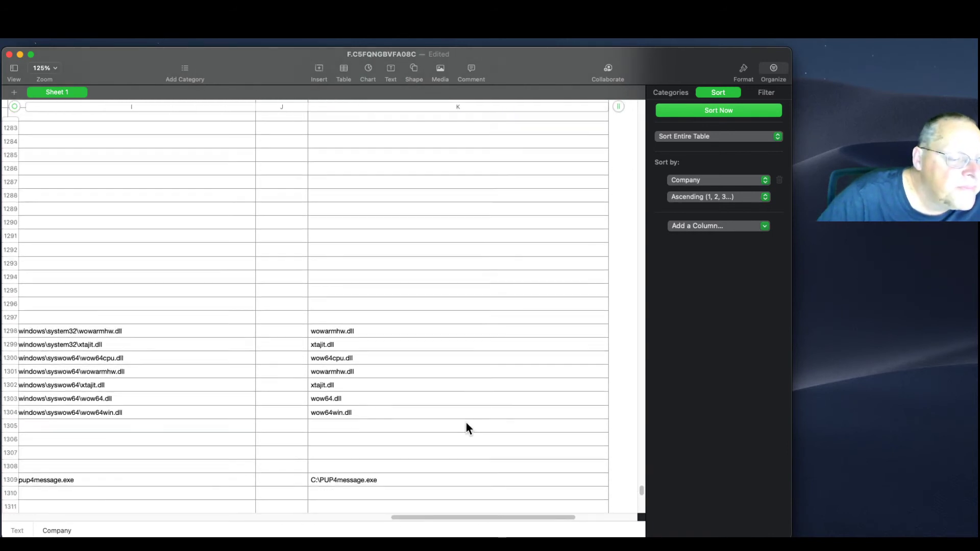
pyautogui.scroll(-1, 466, 427)
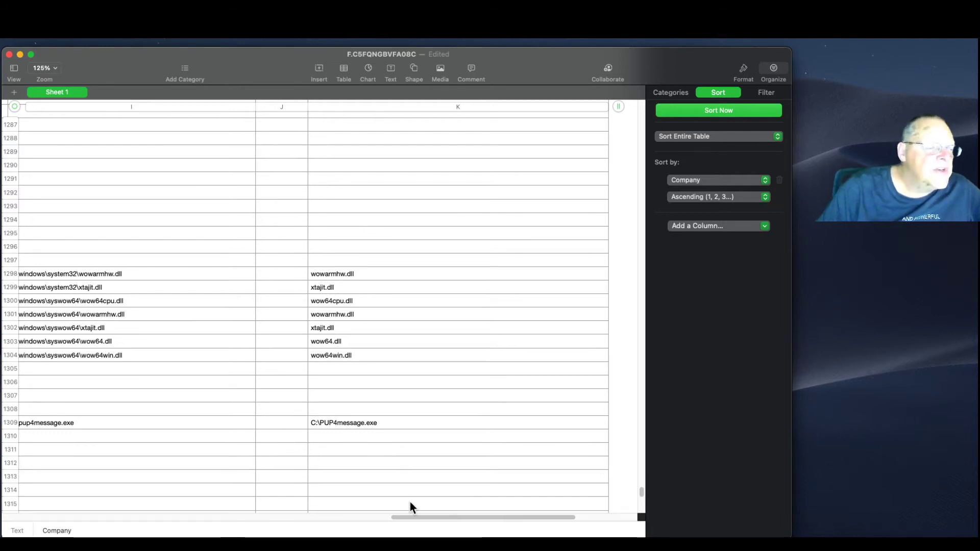
pyautogui.moveTo(410, 516); pyautogui.dragTo(359, 518)
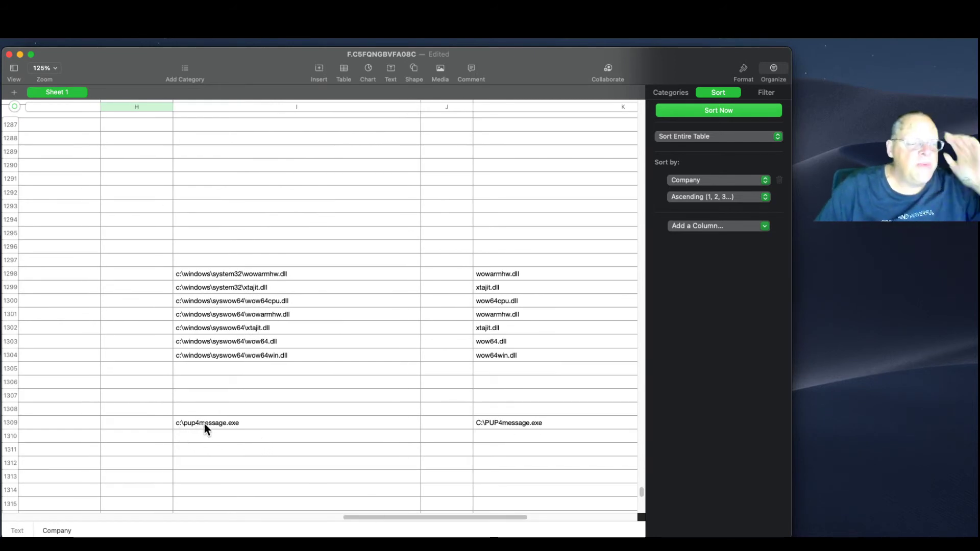
pyautogui.moveTo(458, 518); pyautogui.dragTo(110, 522)
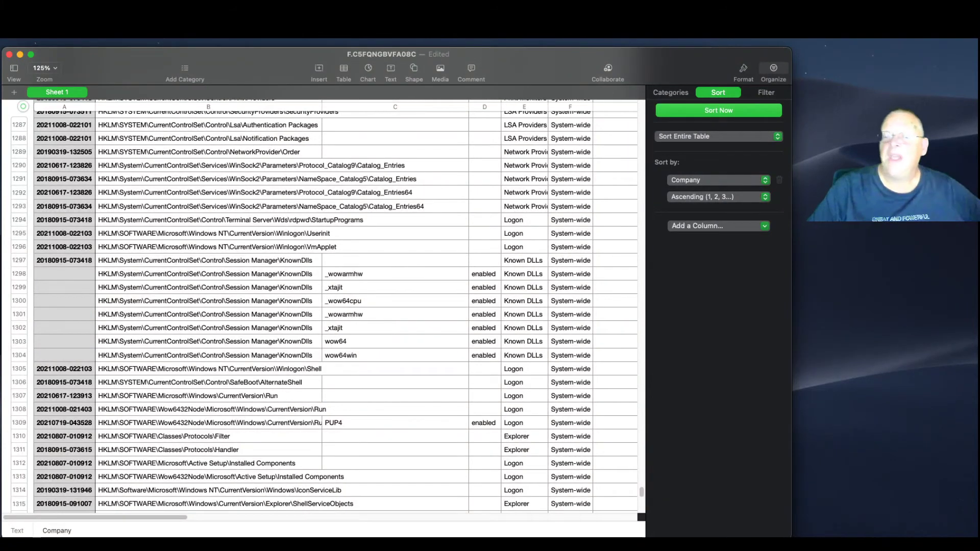
# Bring the Brave lab window over Numbers to show the IR 372.1 Run Key task
pyautogui.moveTo(979, 87); pyautogui.dragTo(766, 66)
pyautogui.scroll(-2, 516, 342)
pyautogui.scroll(2, 405, 283)
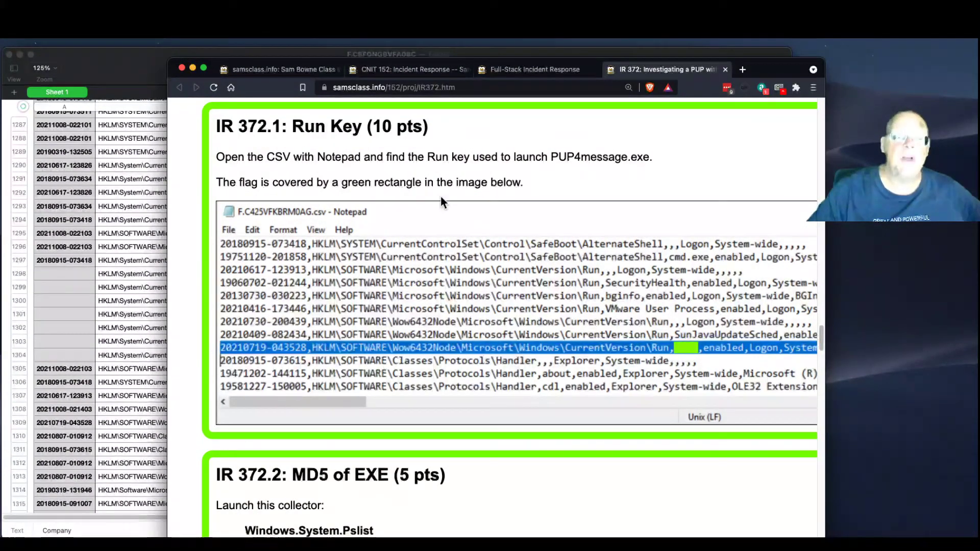
# Scroll the lab to IR 372.2 MD5 of EXE and move it aside to reveal Numbers
pyautogui.scroll(-4, 501, 331)
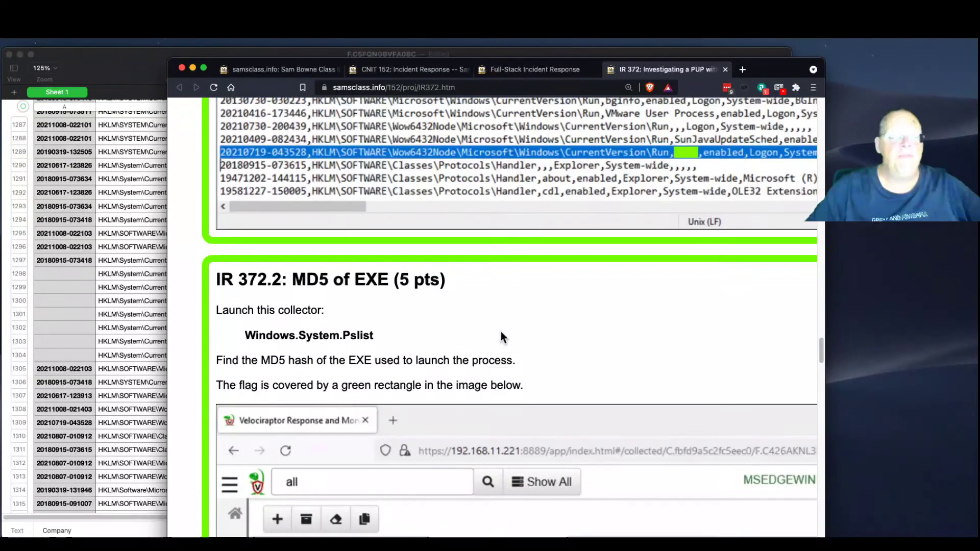
pyautogui.scroll(-3, 501, 334)
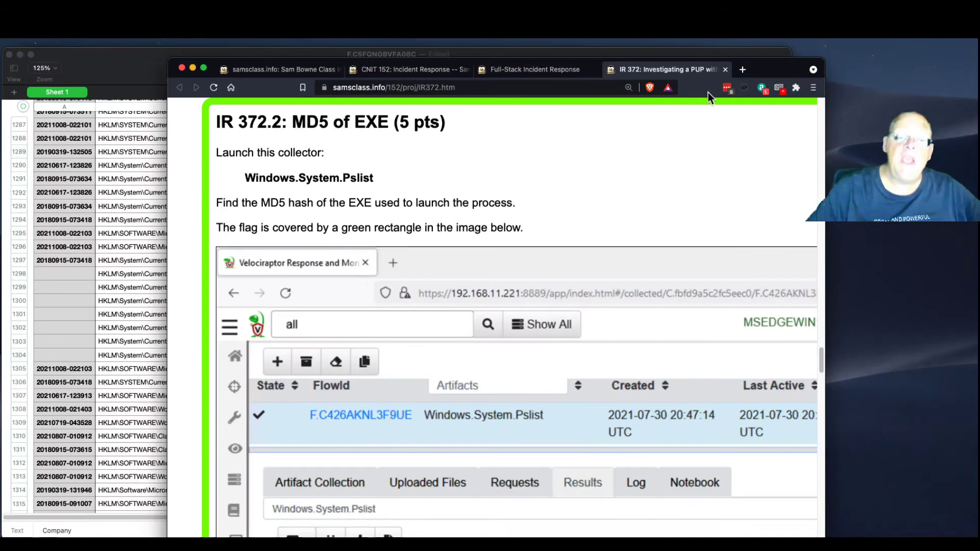
pyautogui.moveTo(762, 71); pyautogui.dragTo(979, 64)
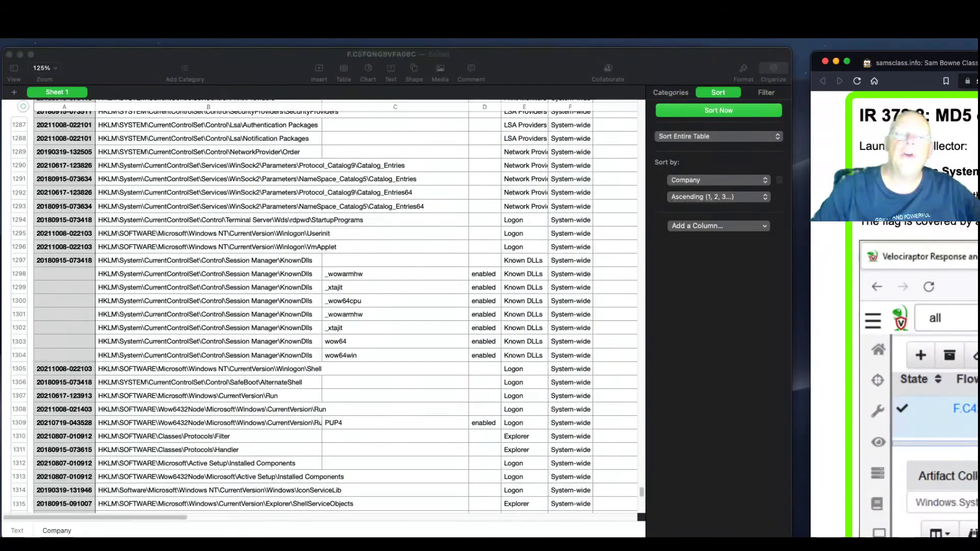
# Close the F.C5FQNGBVFA08C spreadsheet without saving and bring Velociraptor back to front
pyautogui.click(66, 60)
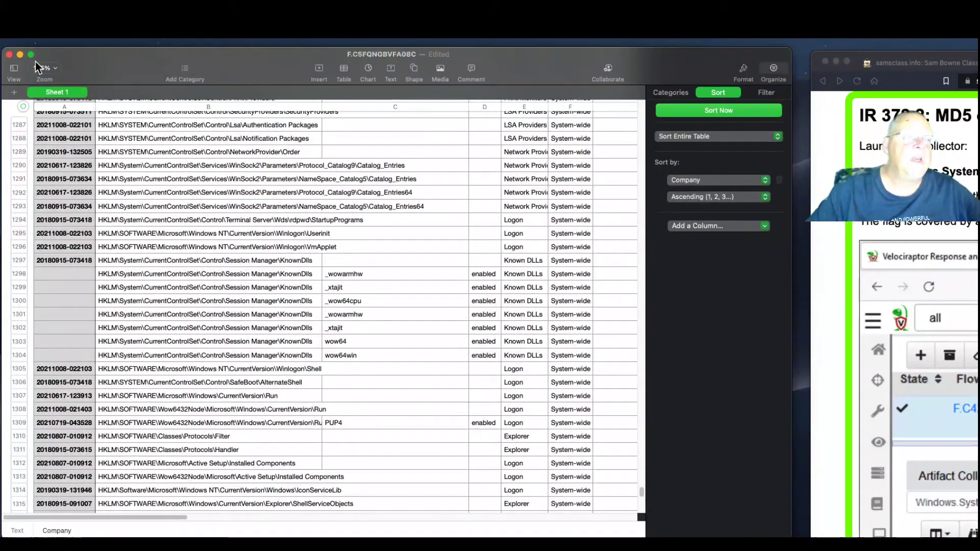
pyautogui.press('super+w')
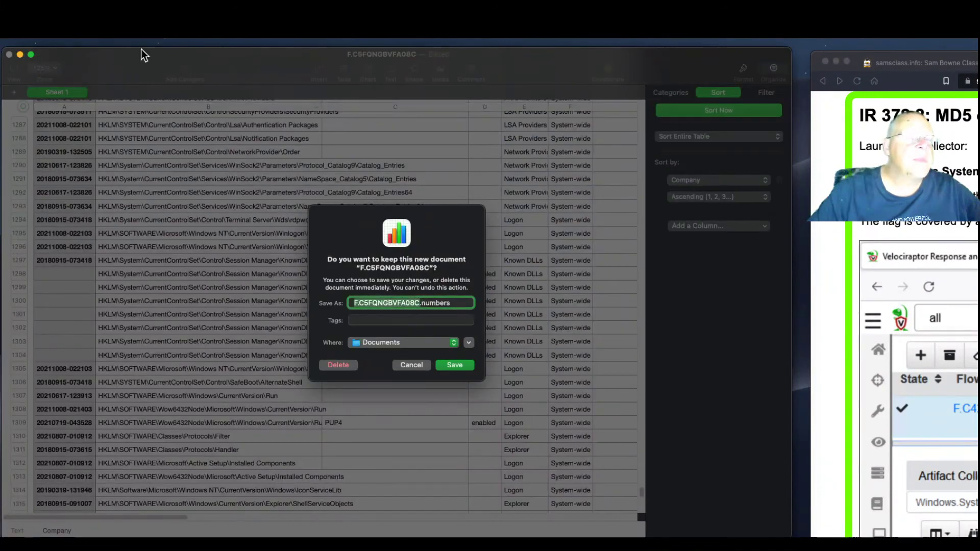
pyautogui.click(344, 369)
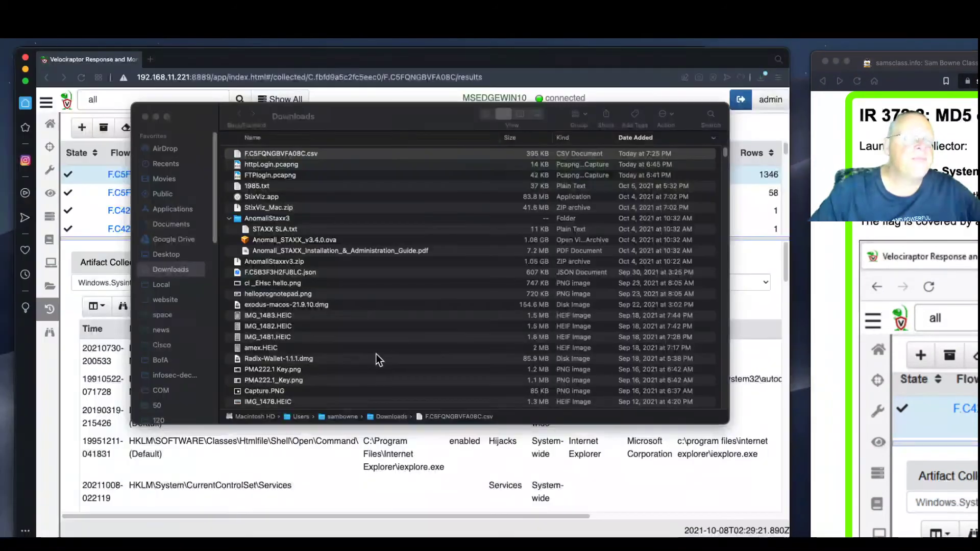
pyautogui.click(361, 67)
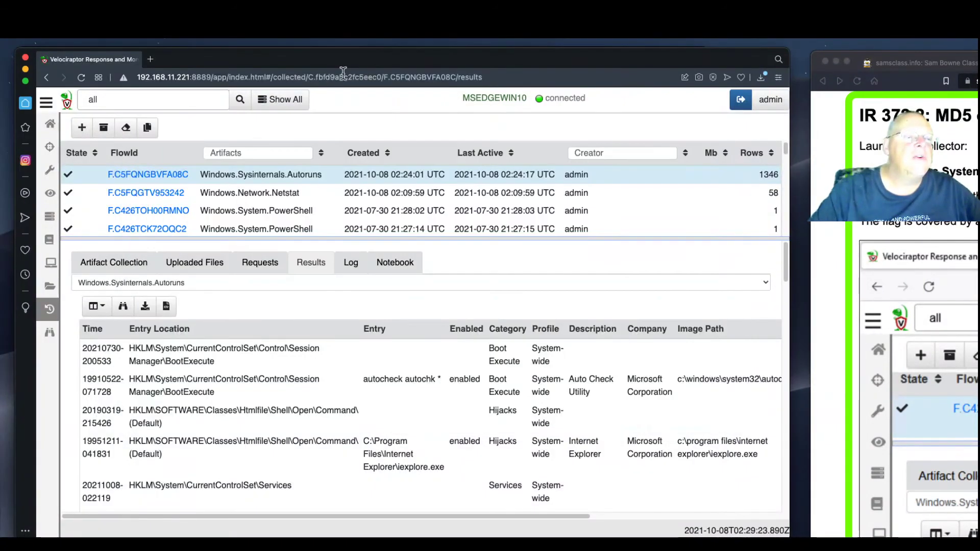
# Start a new collection with Windows.System.Pslist, keeping processRegex at the default '.'
pyautogui.click(82, 128)
pyautogui.click(208, 161)
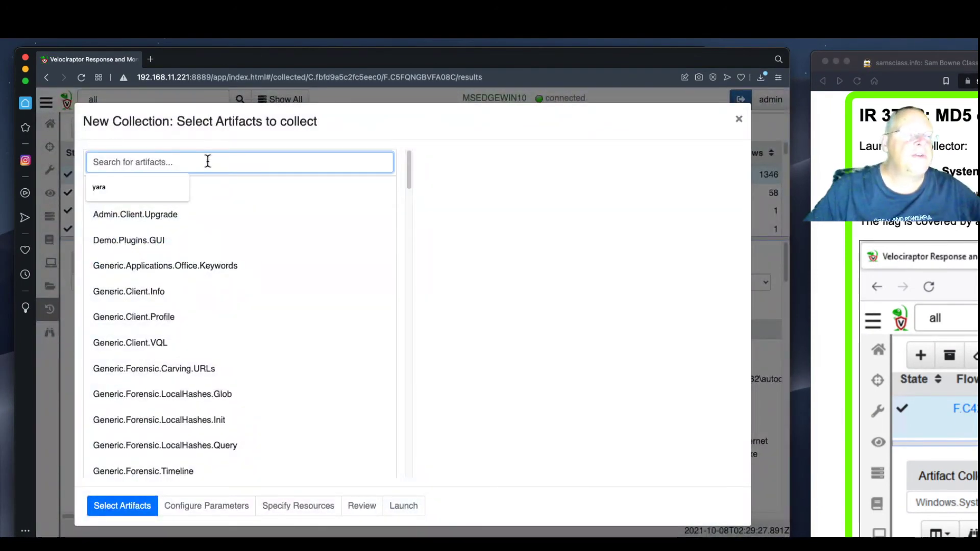
pyautogui.write('pslist')
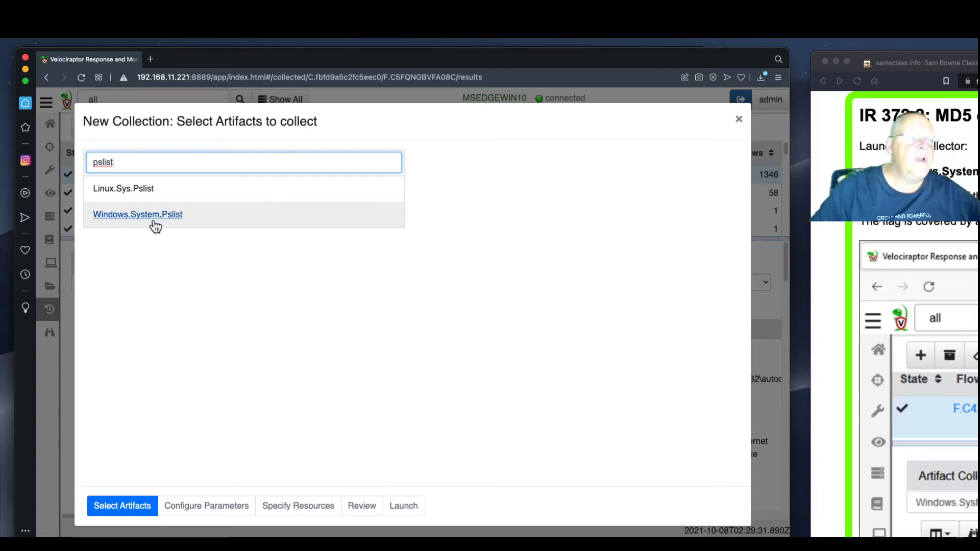
pyautogui.click(310, 213)
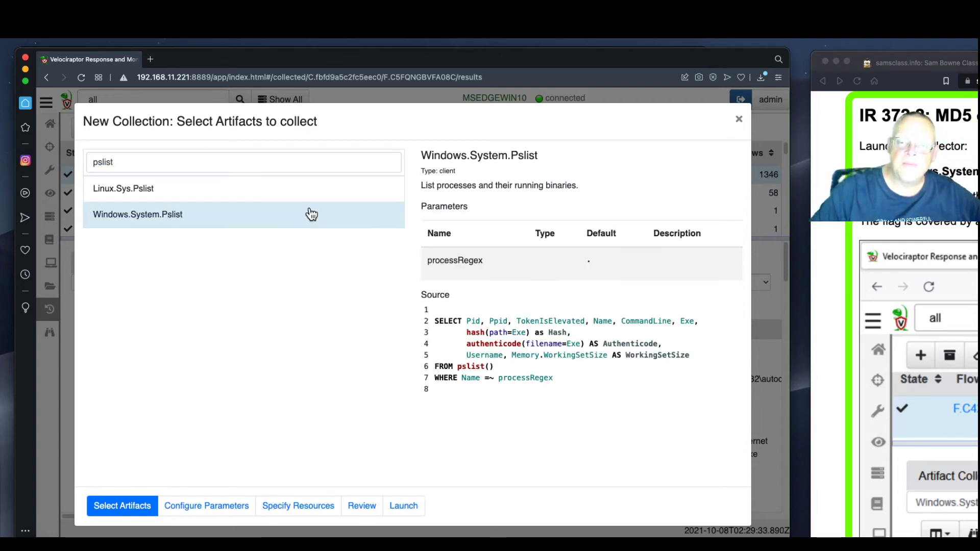
pyautogui.click(229, 504)
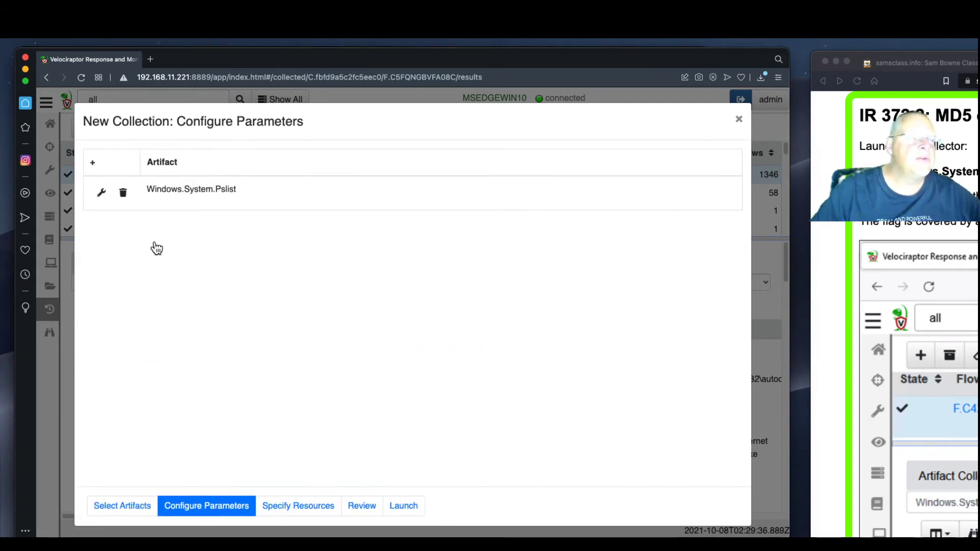
pyautogui.click(102, 193)
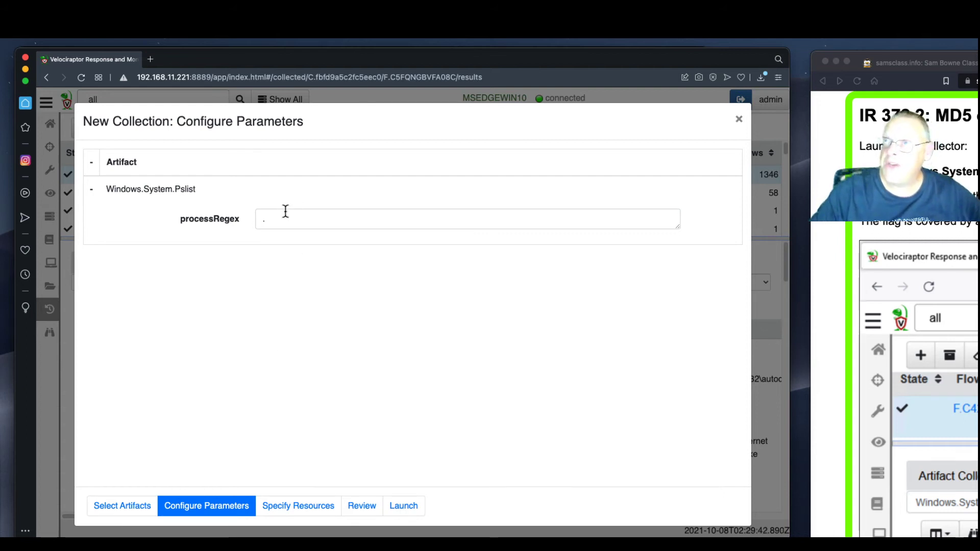
pyautogui.click(125, 508)
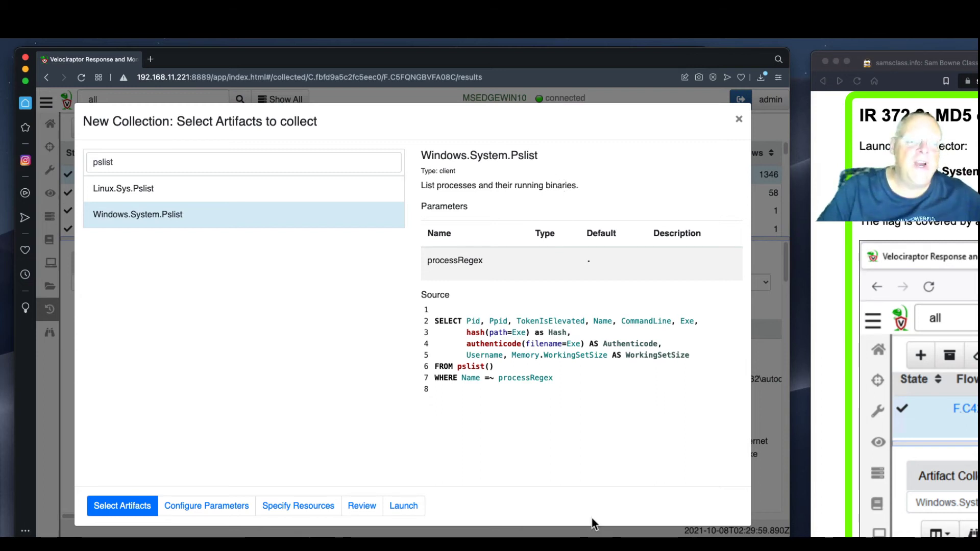
# Launch the Pslist collection and view the new flow's log messages
pyautogui.click(407, 504)
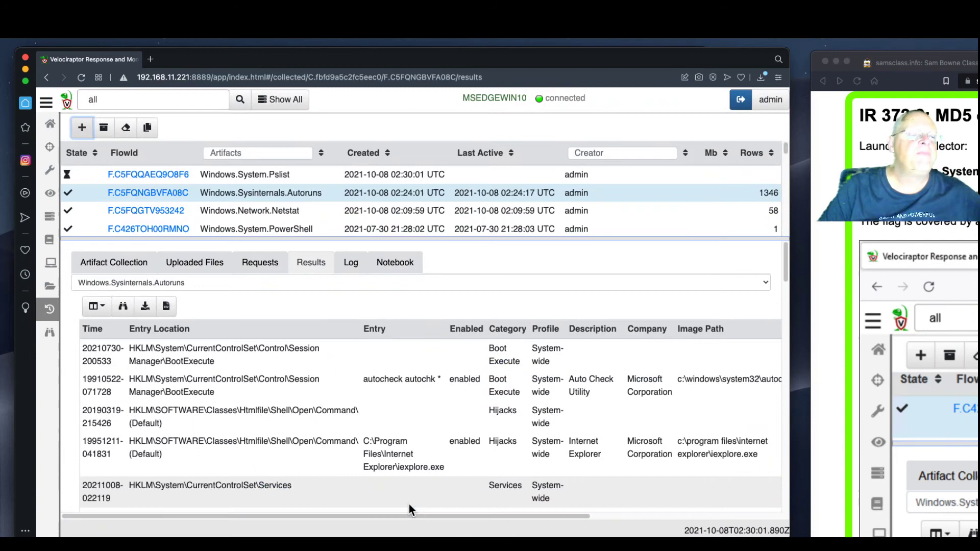
pyautogui.click(360, 177)
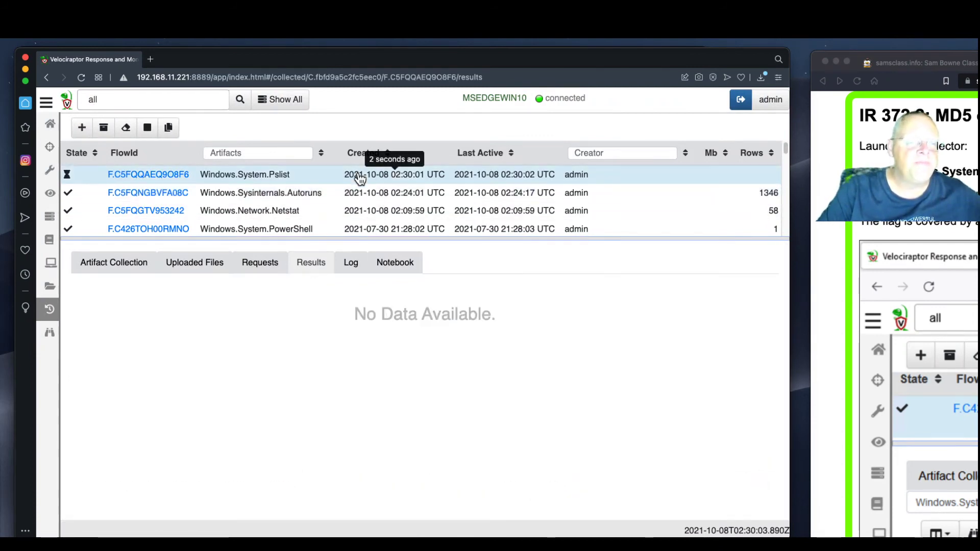
pyautogui.click(350, 264)
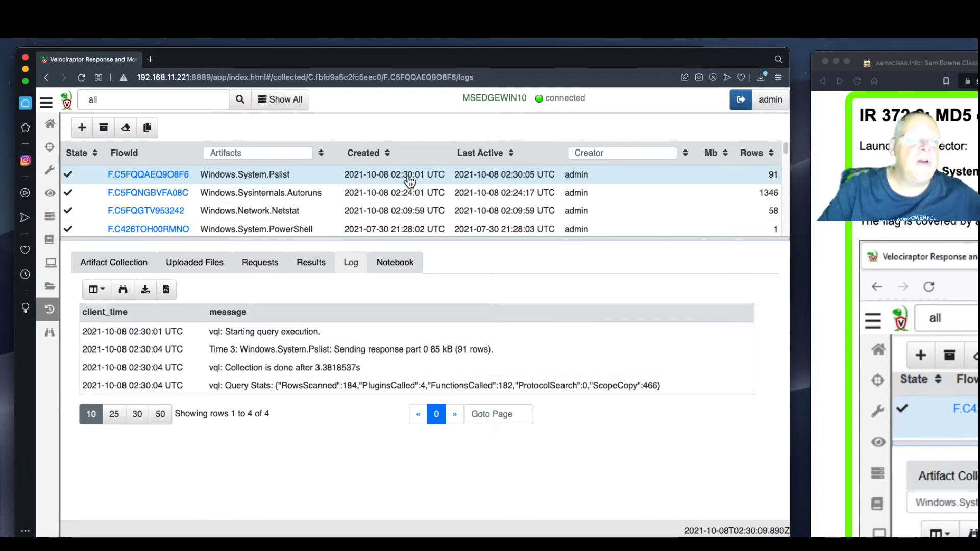
# Review the 91 Pslist process results with their MD5, SHA1 and SHA256 hashes
pyautogui.click(312, 263)
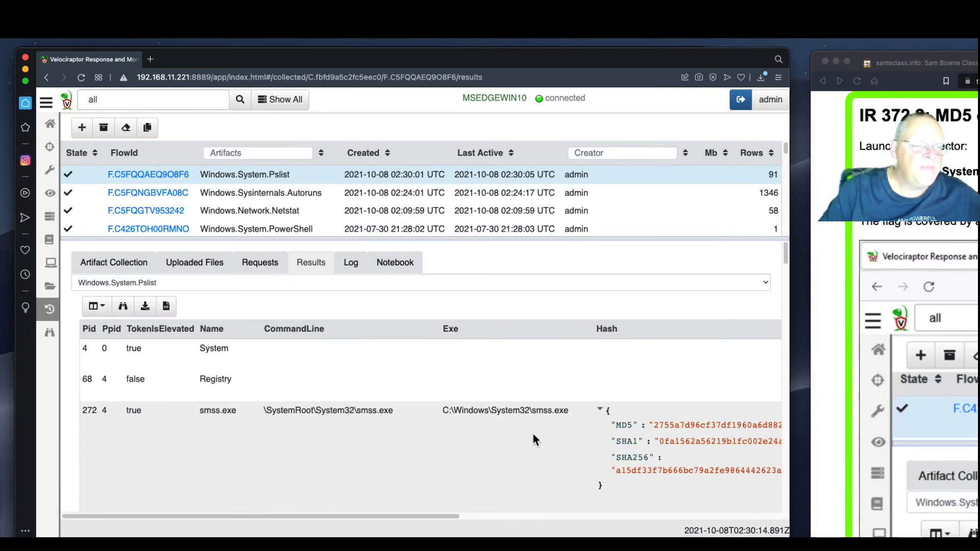
pyautogui.scroll(-3, 533, 434)
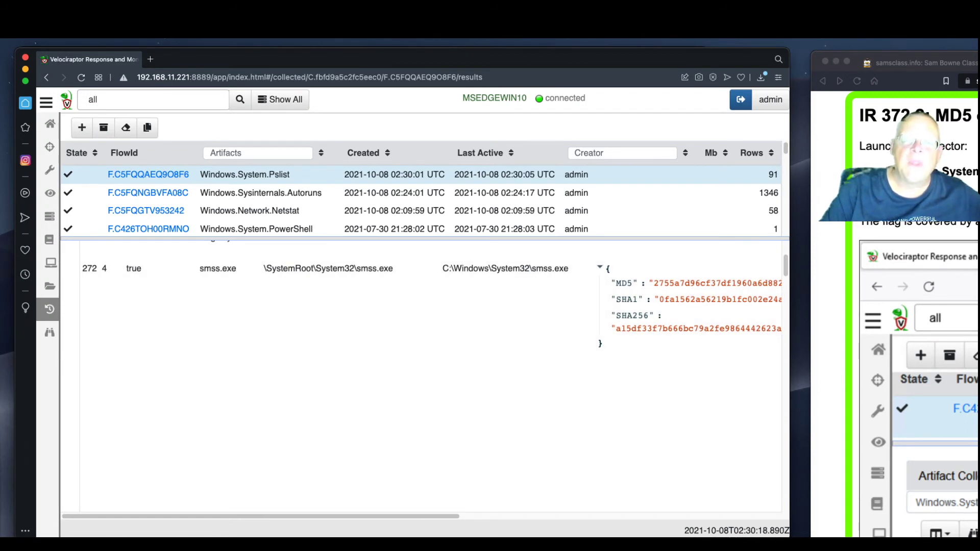
pyautogui.scroll(-10, 893, 357)
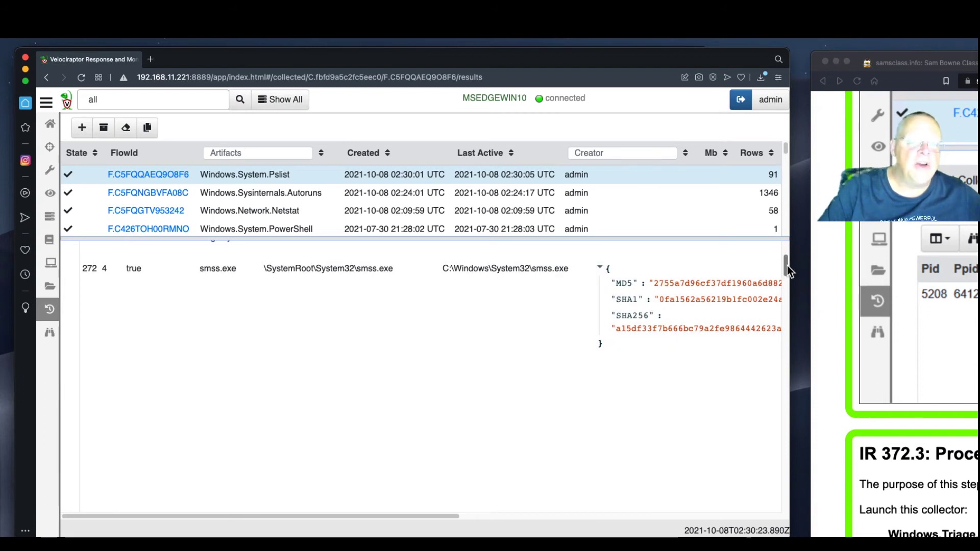
pyautogui.moveTo(787, 266); pyautogui.dragTo(780, 318)
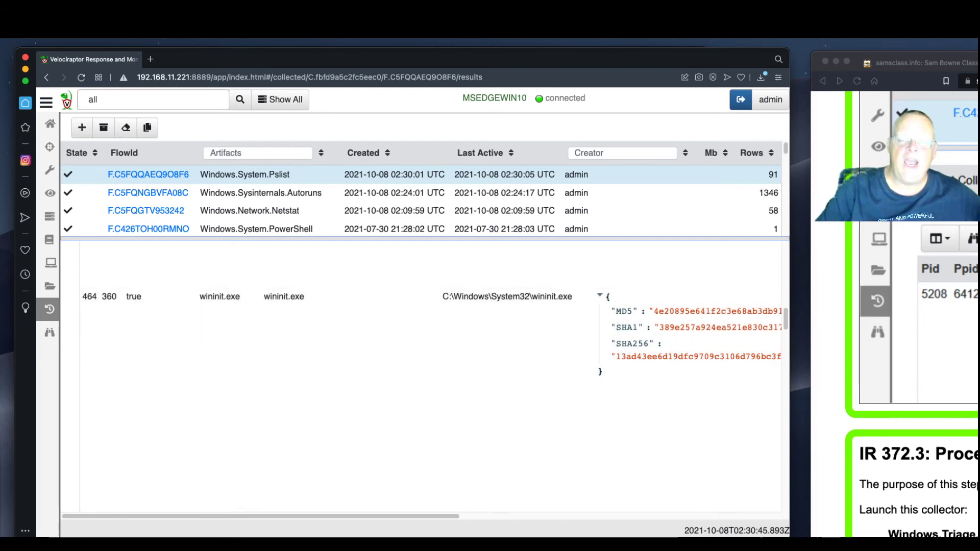
pyautogui.scroll(-6, 918, 357)
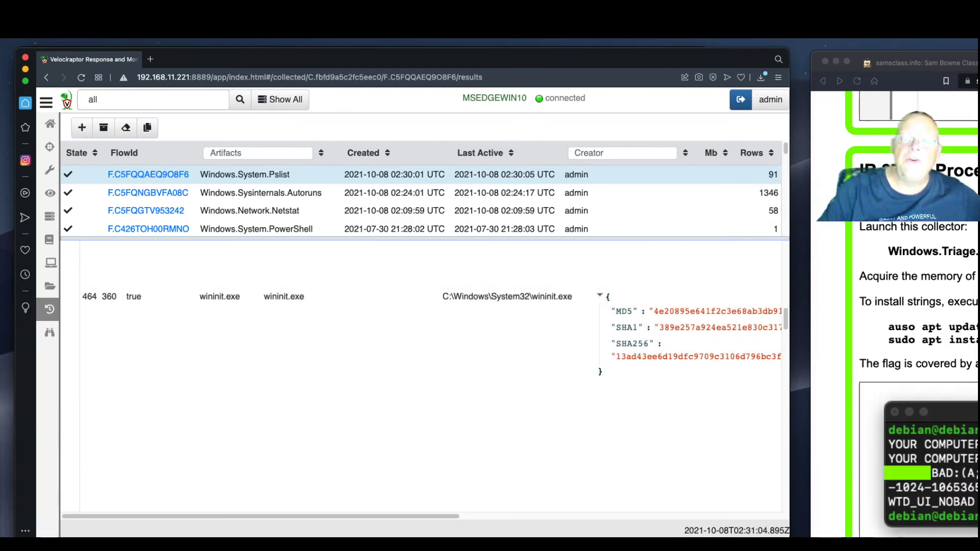
pyautogui.scroll(5, 466, 305)
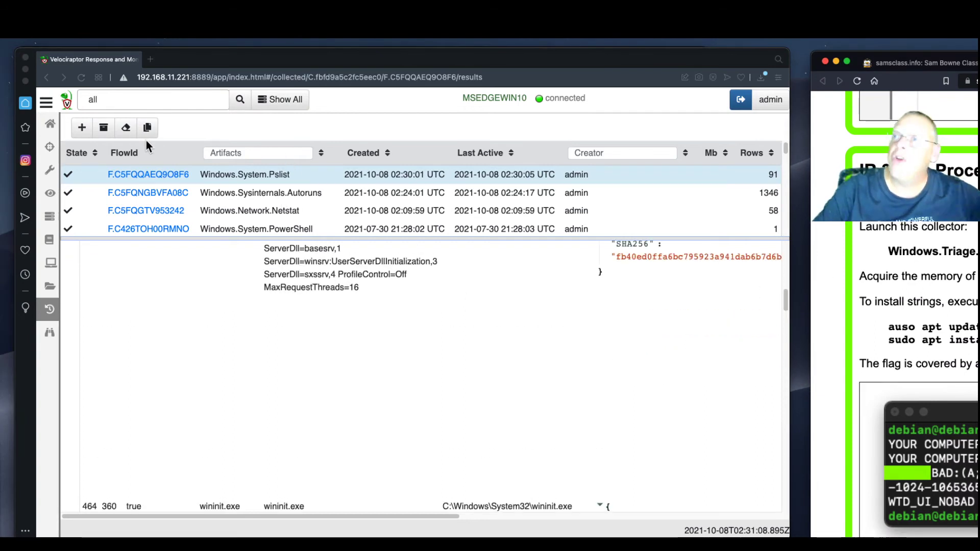
# Start another new collection with the Windows.Triage.ProcessMemory artifact selected
pyautogui.click(85, 128)
pyautogui.click(128, 161)
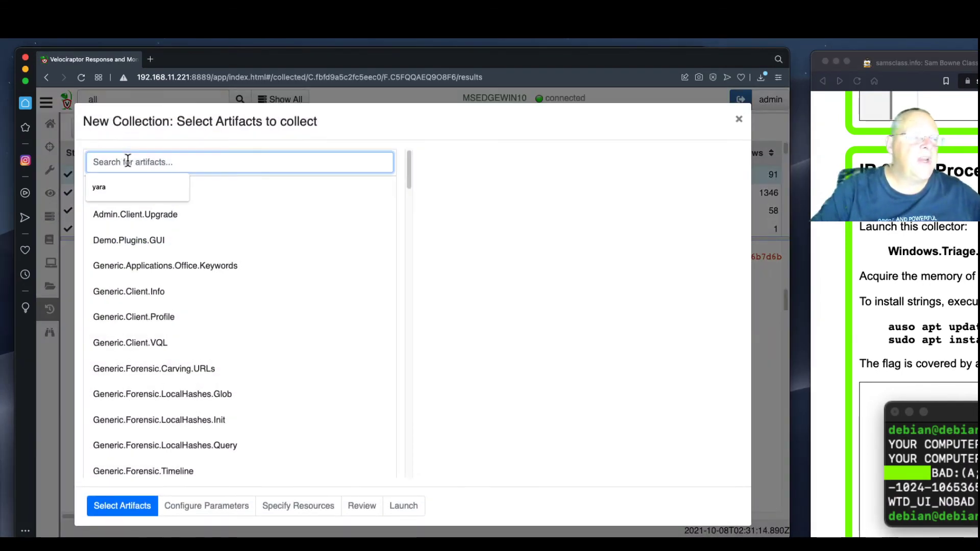
pyautogui.write('processmem')
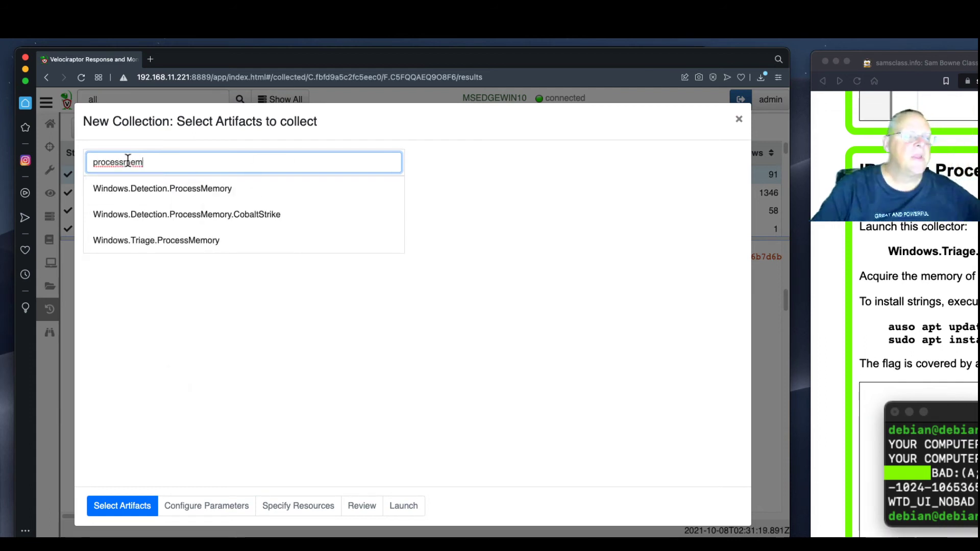
pyautogui.click(139, 247)
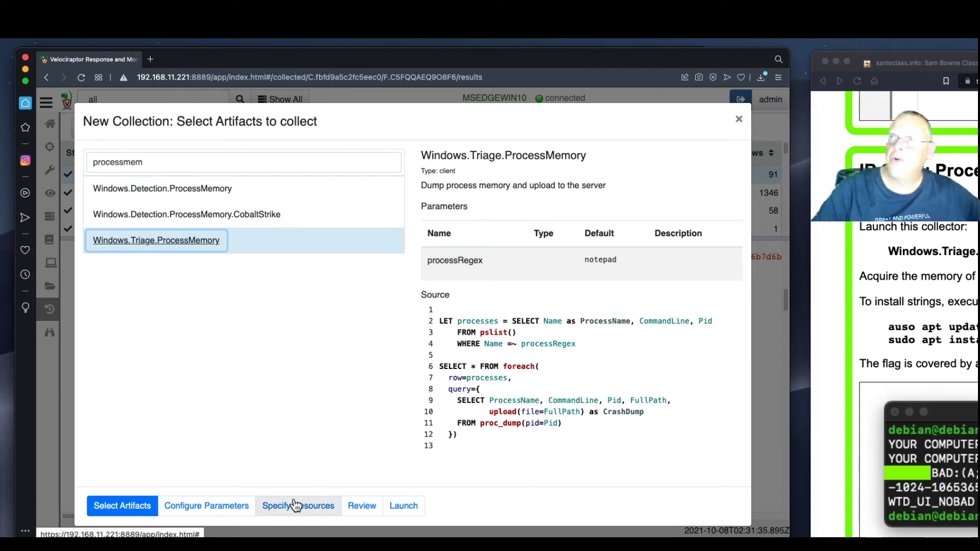
# Change processRegex from notepad to pup4 and launch the ProcessMemory collection
pyautogui.click(228, 507)
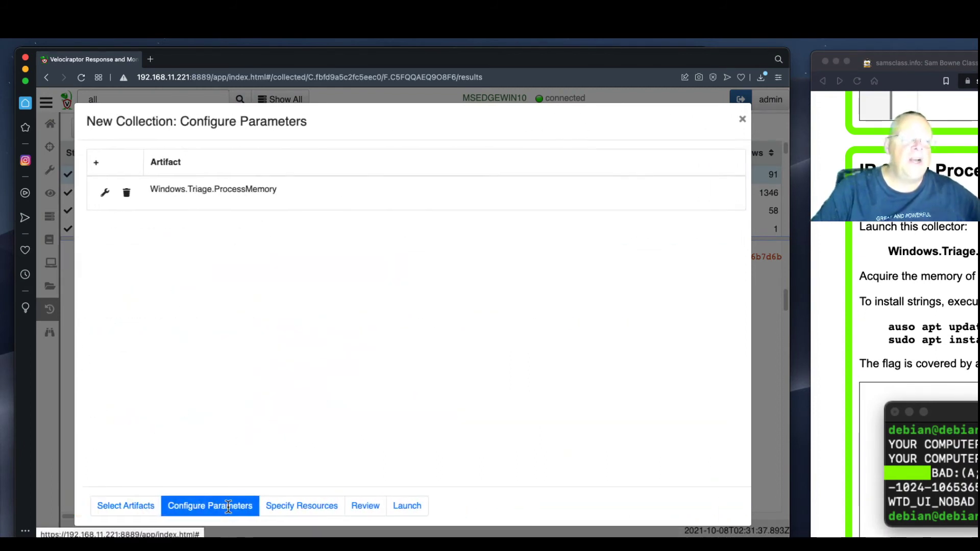
pyautogui.click(103, 193)
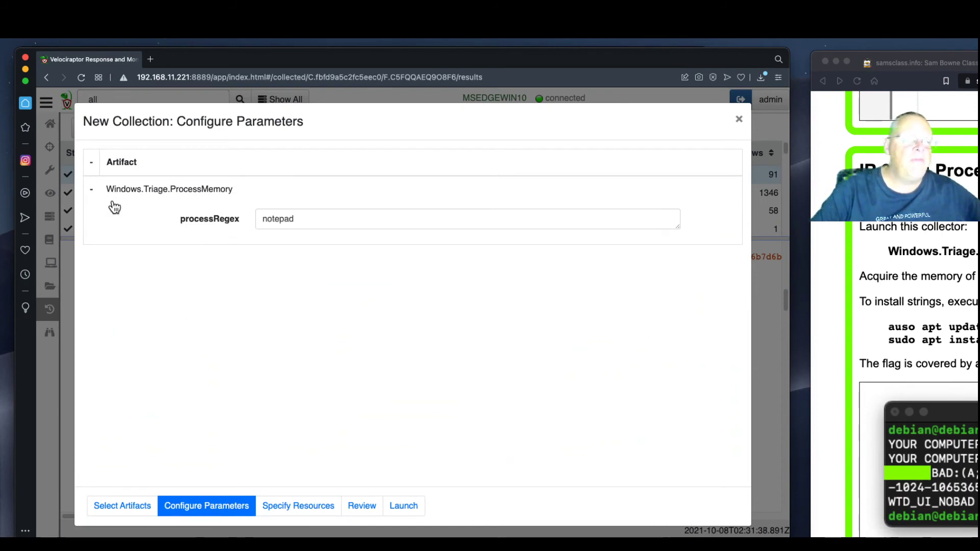
pyautogui.moveTo(302, 219); pyautogui.dragTo(259, 218)
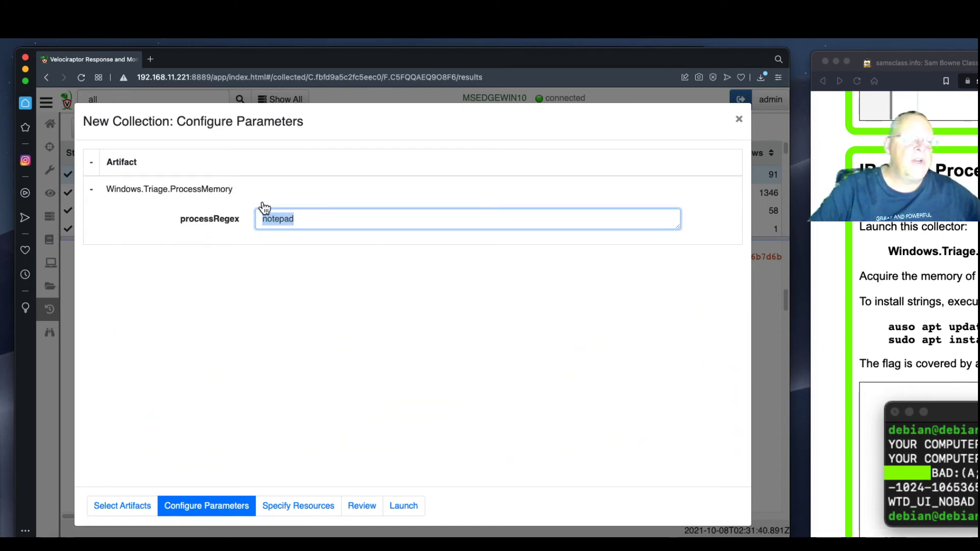
pyautogui.write('pup4')
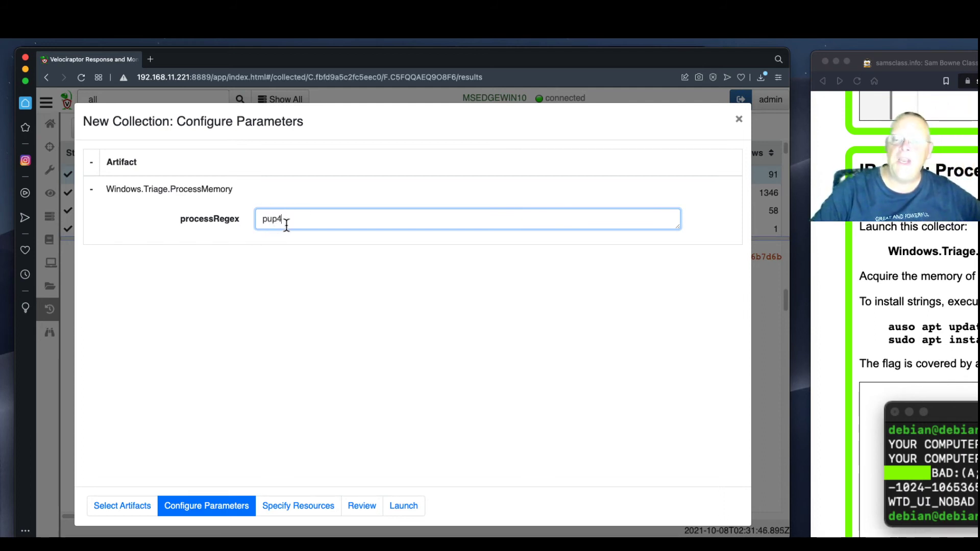
pyautogui.click(399, 508)
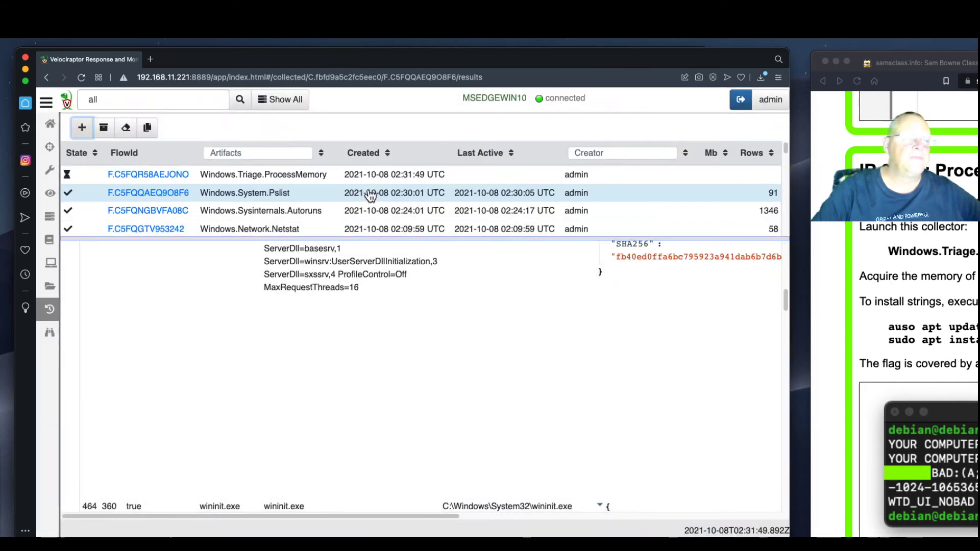
# Check the ProcessMemory flow's log and results, then list its uploaded dmp785718631.dmp file
pyautogui.click(376, 178)
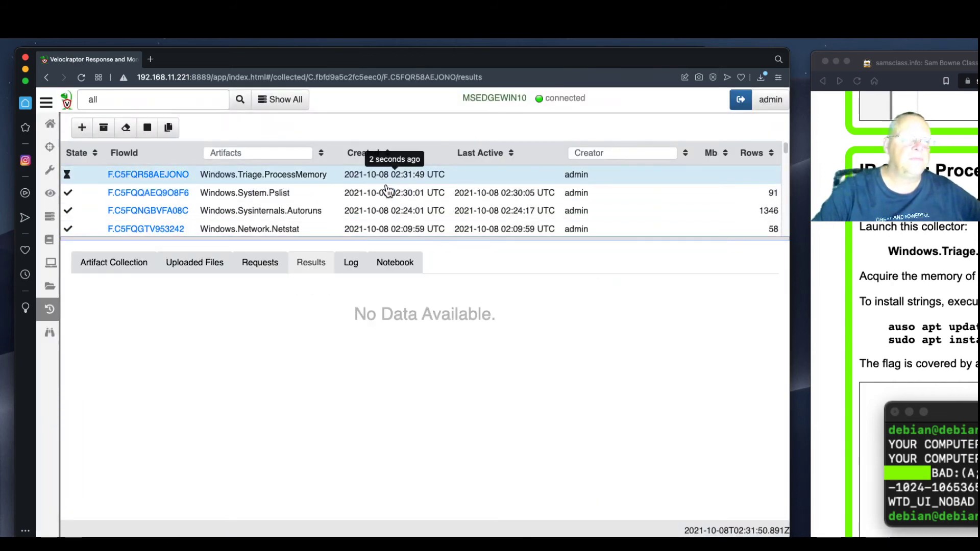
pyautogui.click(351, 264)
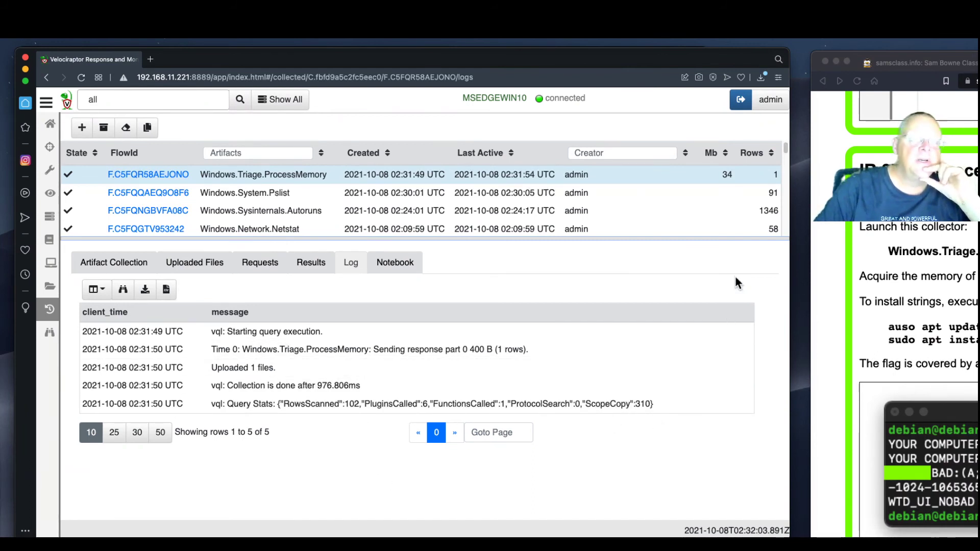
pyautogui.click(312, 265)
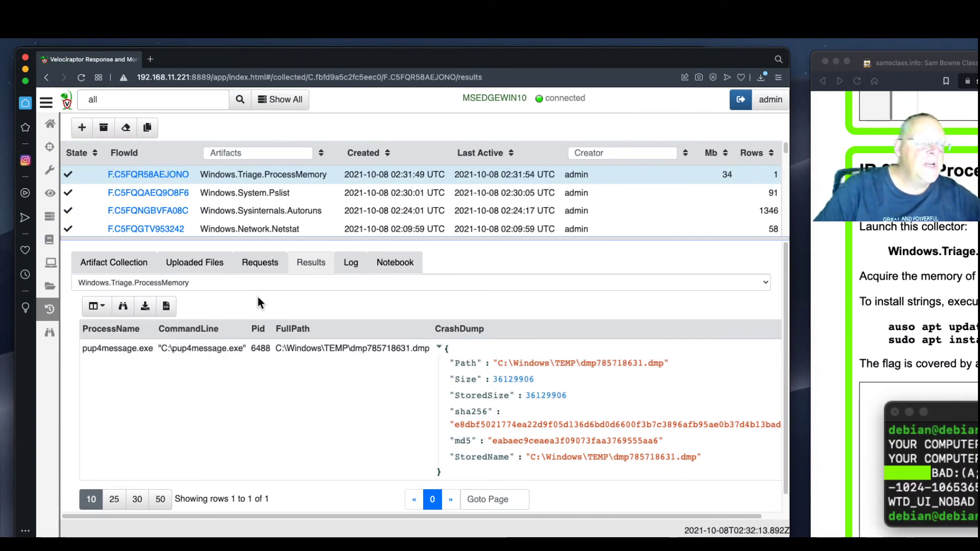
pyautogui.click(206, 272)
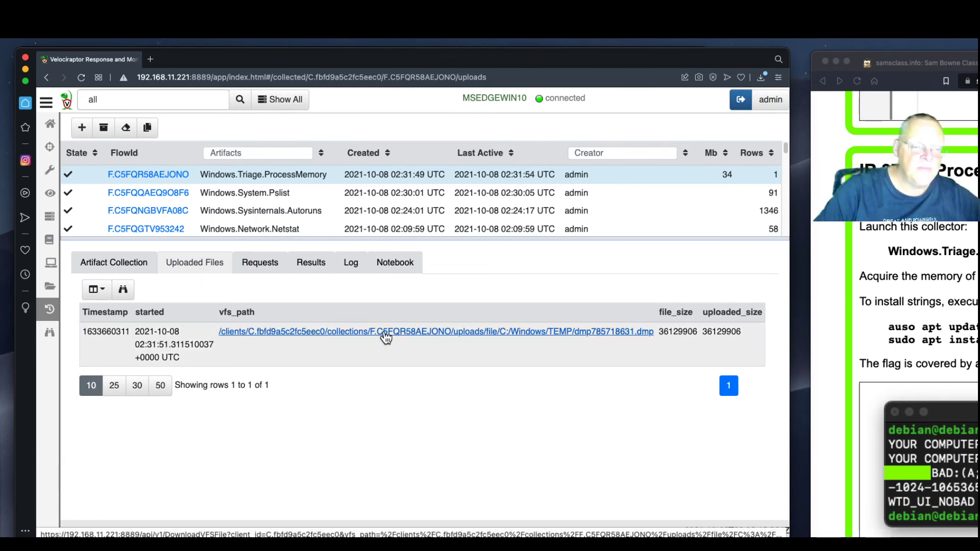
# Download dmp785718631.dmp, then bring the lab's IR 372.3 Process Memory instructions over Velociraptor
pyautogui.click(408, 332)
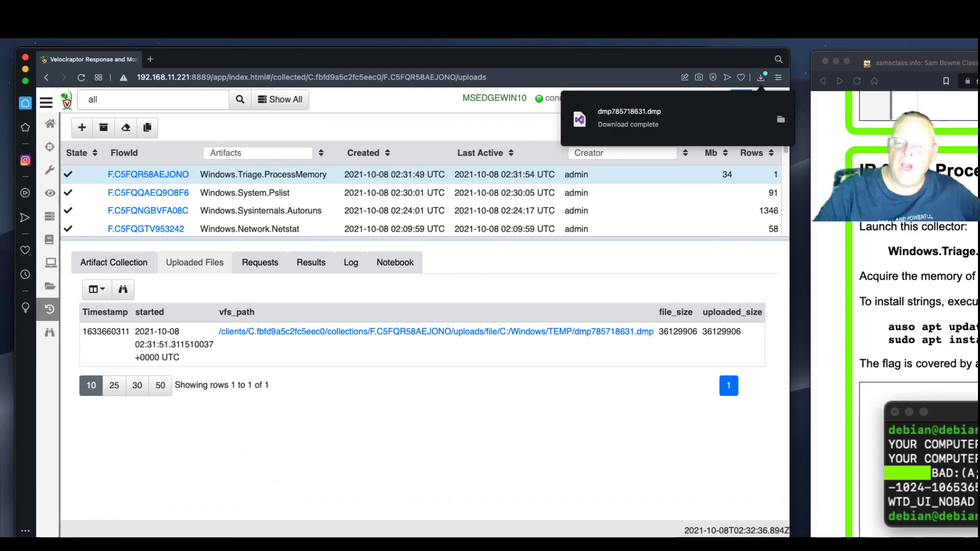
pyautogui.click(894, 178)
pyautogui.moveTo(979, 63); pyautogui.dragTo(742, 62)
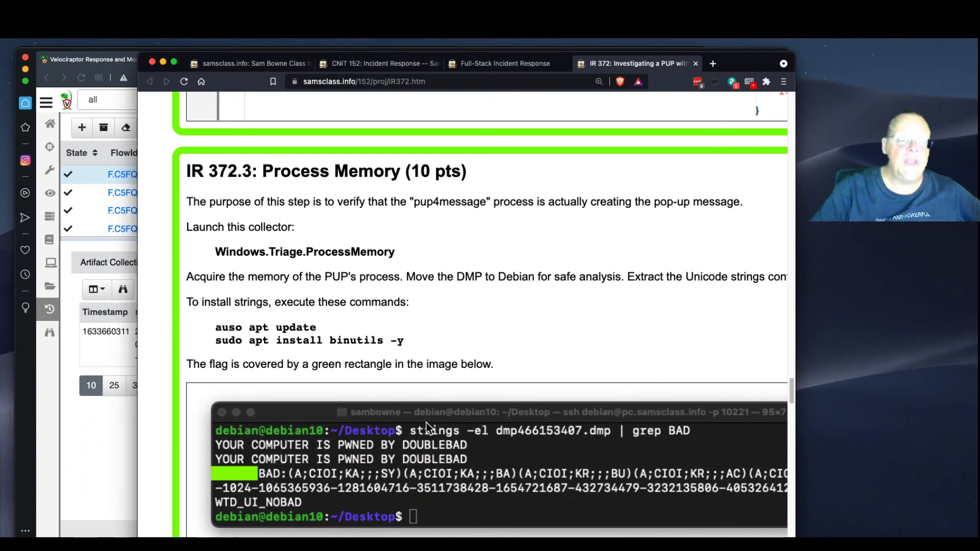
# Scroll to IR 372.4 Yara and view its example hit: a 10240-byte file at offset 5644
pyautogui.scroll(-10, 724, 382)
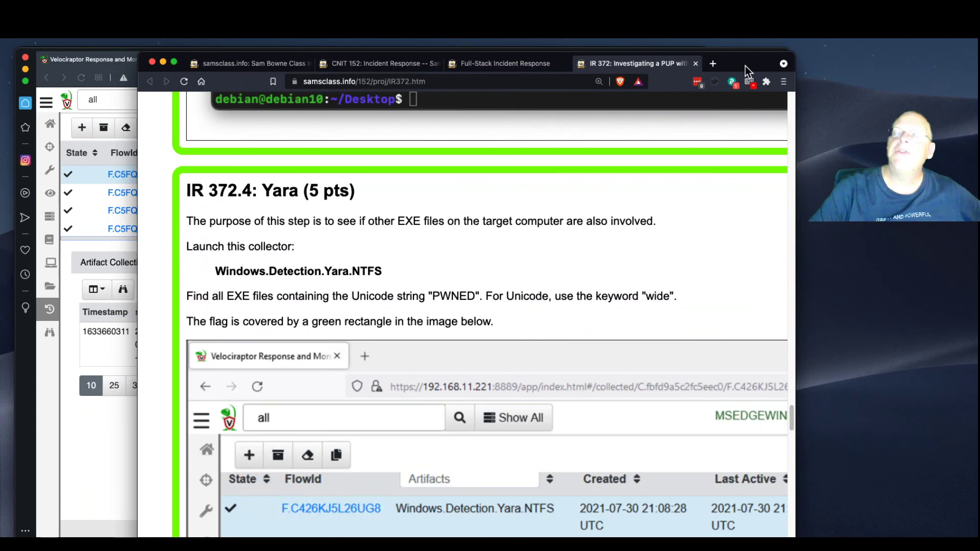
pyautogui.moveTo(745, 66); pyautogui.dragTo(979, 63)
pyautogui.scroll(-5, 905, 357)
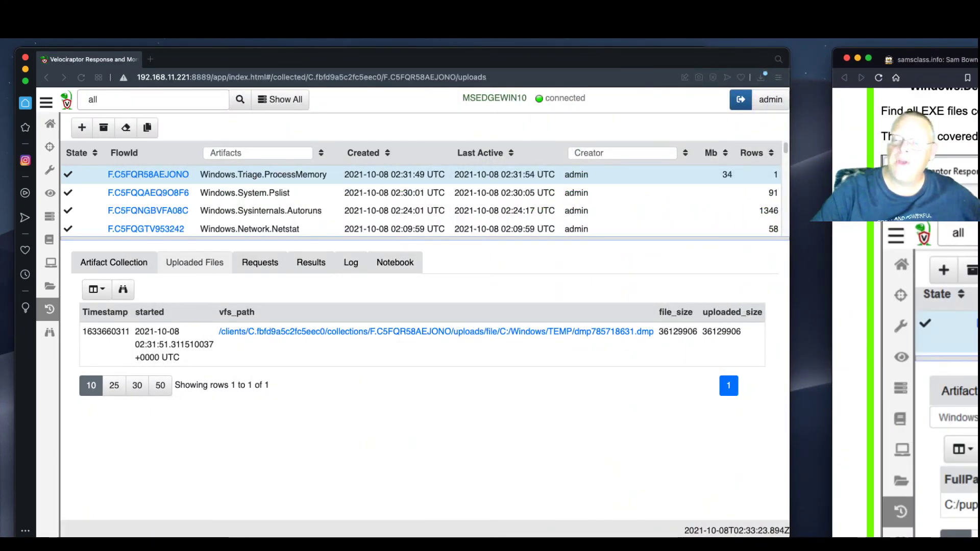
pyautogui.scroll(1, 905, 357)
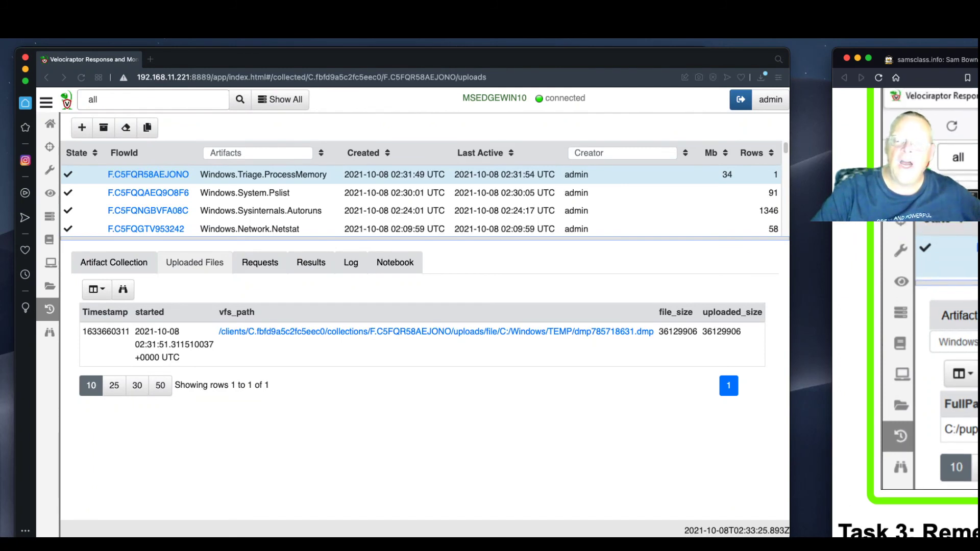
pyautogui.scroll(2, 905, 358)
pyautogui.scroll(-2, 905, 357)
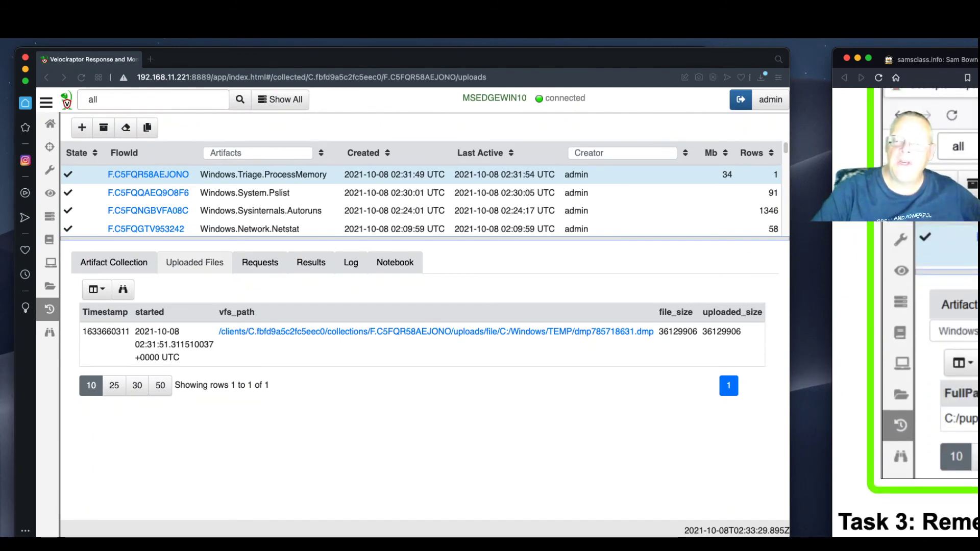
pyautogui.scroll(5, 906, 357)
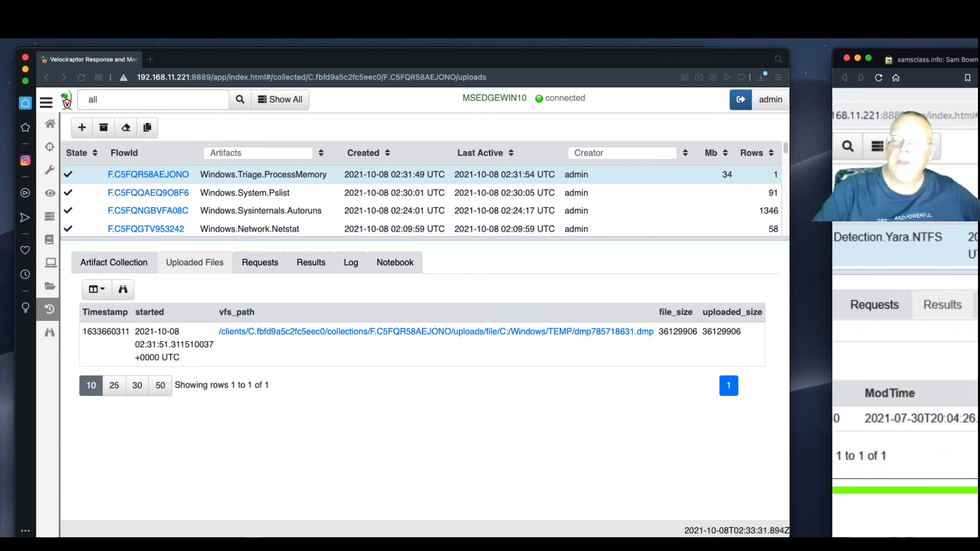
pyautogui.hscroll(-2, 906, 358)
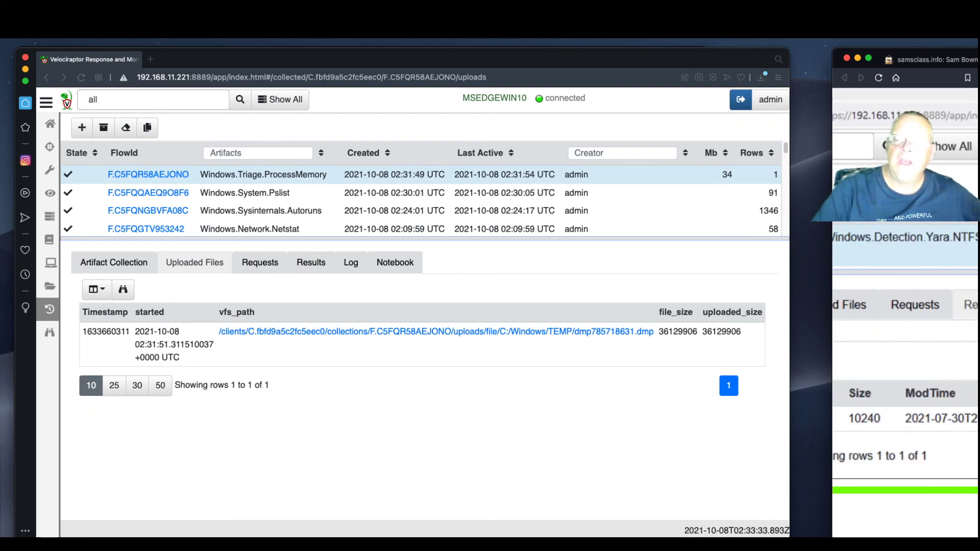
pyautogui.moveTo(977, 62); pyautogui.dragTo(729, 78)
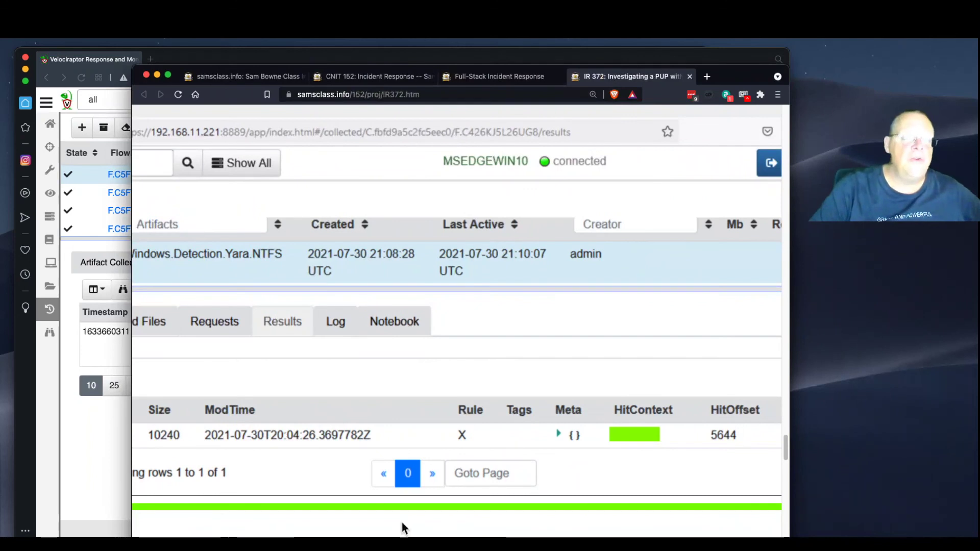
# Scroll past Task 3: Remediation to IR 372.5's TASKKILL, reg delete and del commands for pup4message.exe
pyautogui.hscroll(-5, 295, 301)
pyautogui.scroll(-8, 289, 369)
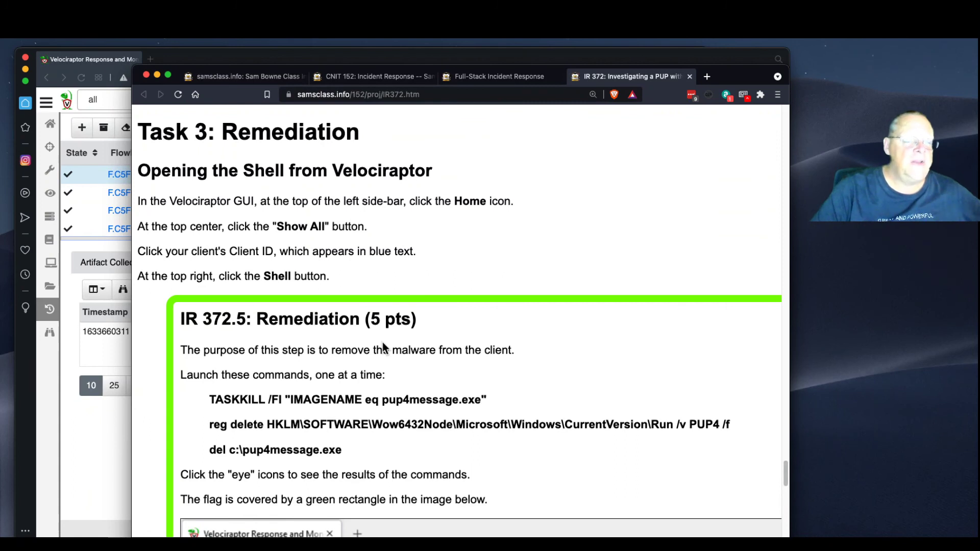
pyautogui.scroll(-4, 384, 347)
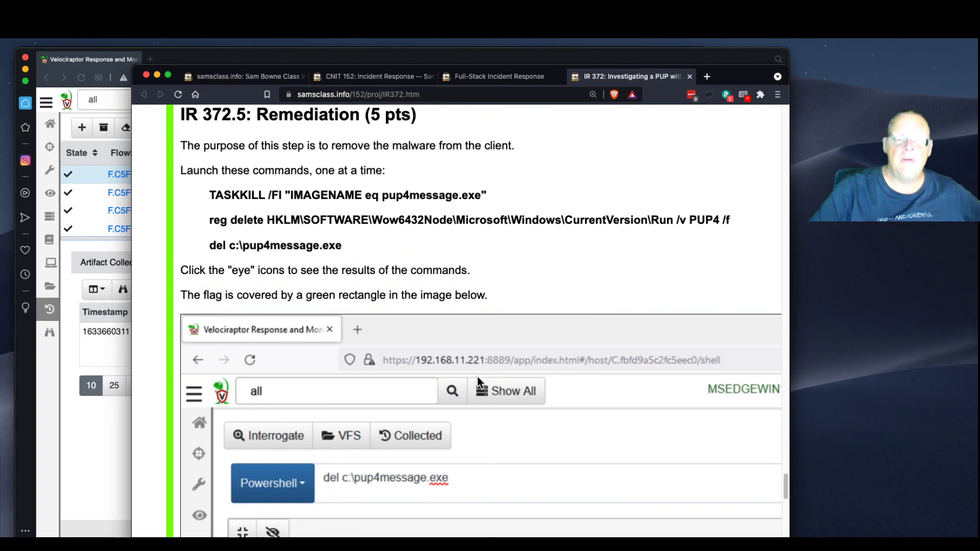
pyautogui.scroll(-10, 476, 377)
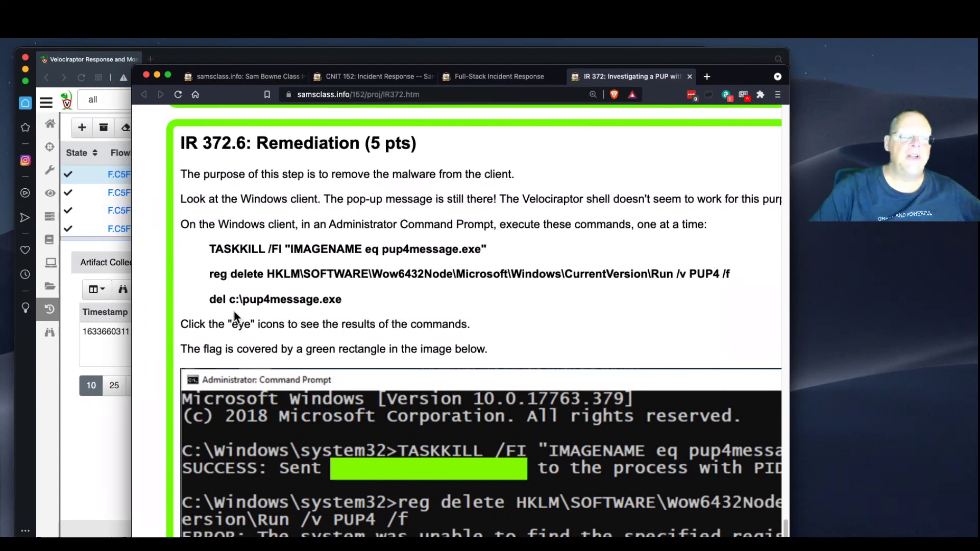
# Review the IR 372.5/372.6 screenshots, then move the lab aside to reveal the dmp785718631.dmp upload
pyautogui.scroll(-3, 236, 311)
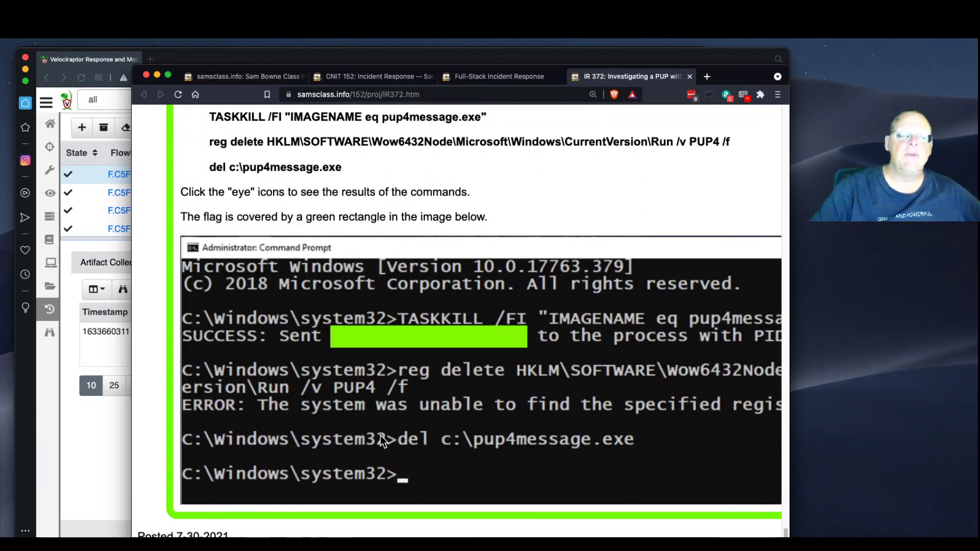
pyautogui.scroll(10, 382, 434)
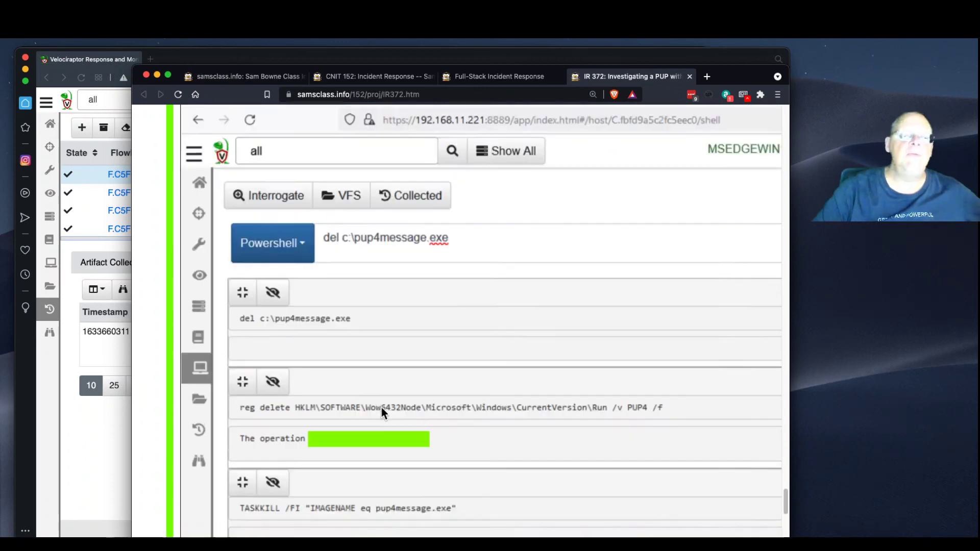
pyautogui.scroll(2, 379, 426)
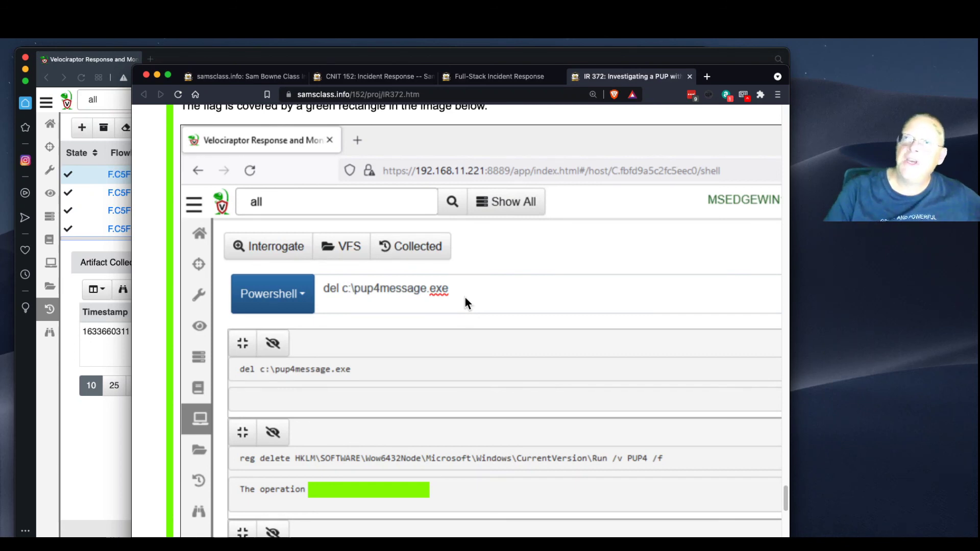
pyautogui.scroll(4, 464, 295)
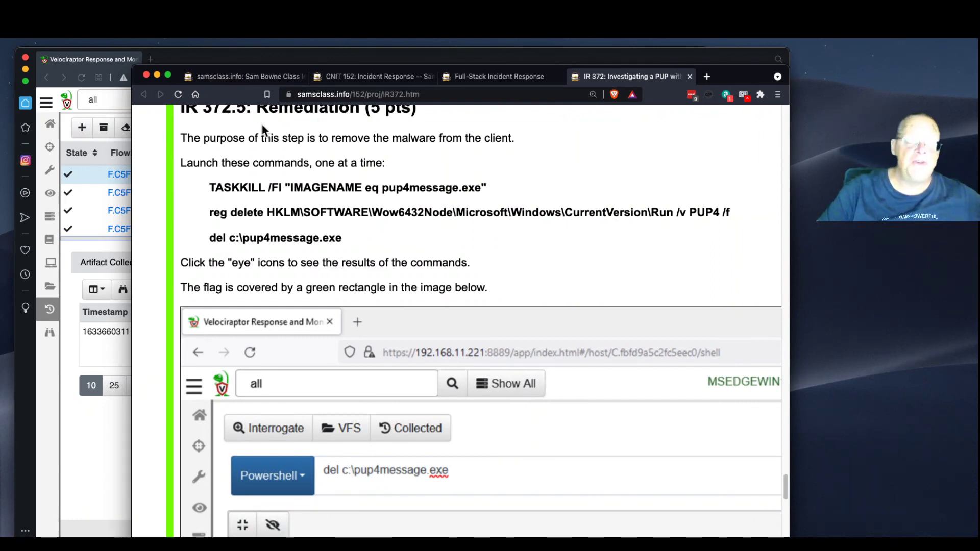
pyautogui.scroll(3, 290, 202)
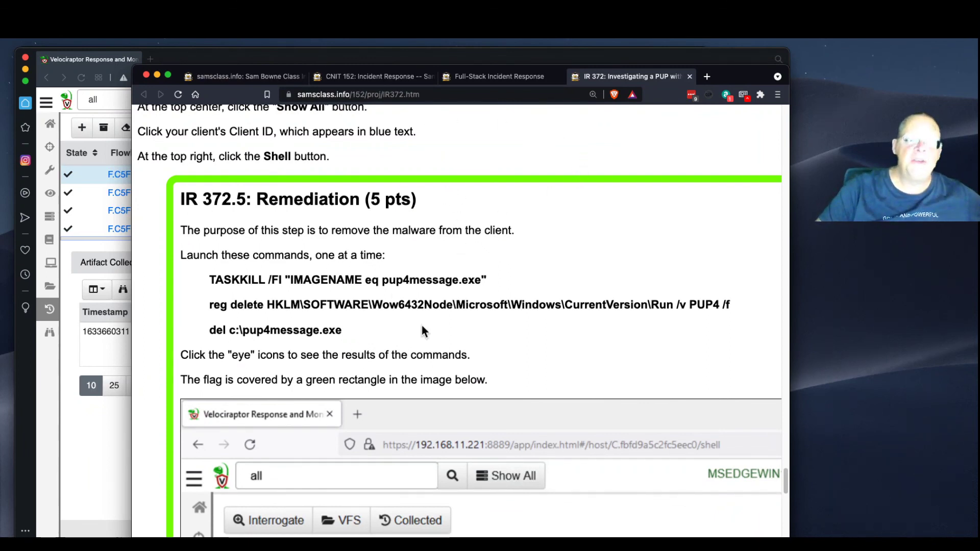
pyautogui.moveTo(787, 489); pyautogui.dragTo(785, 159)
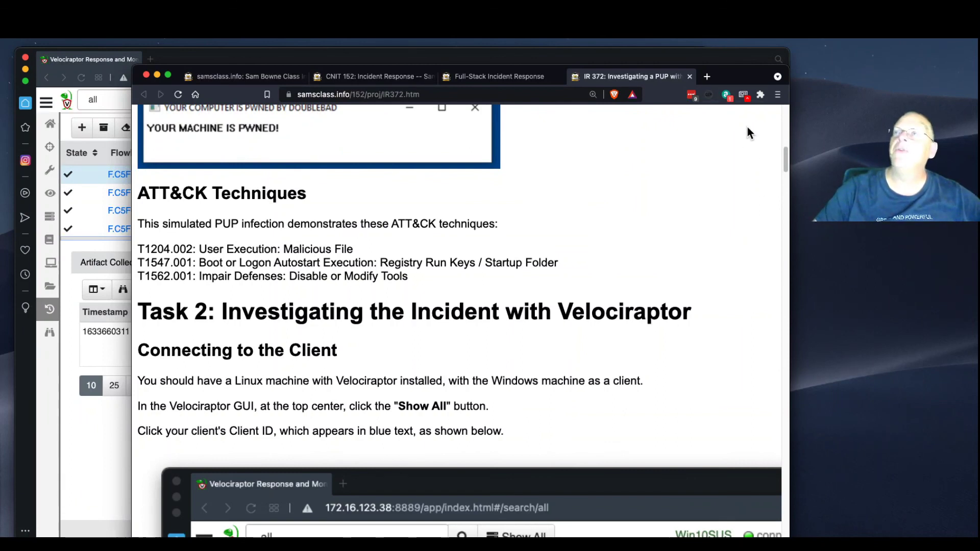
pyautogui.moveTo(727, 76); pyautogui.dragTo(979, 59)
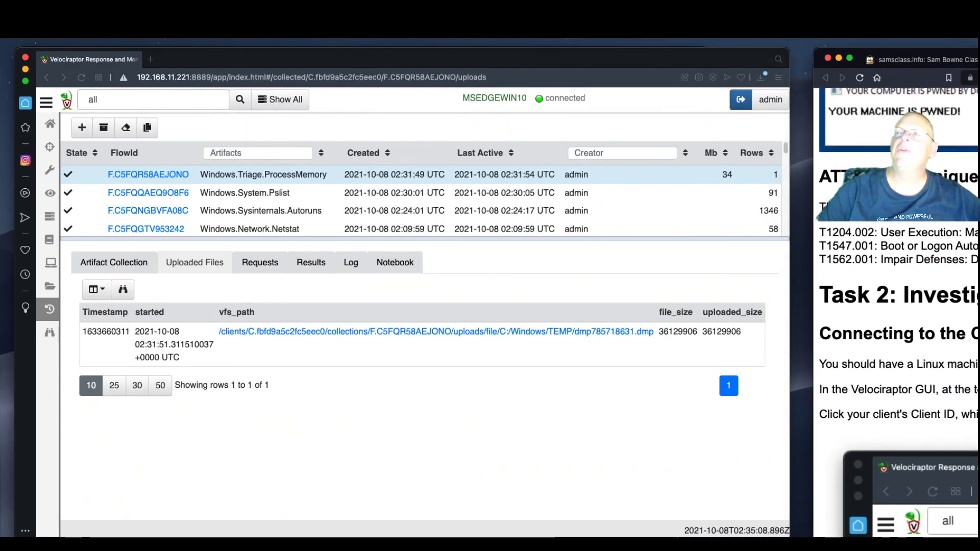